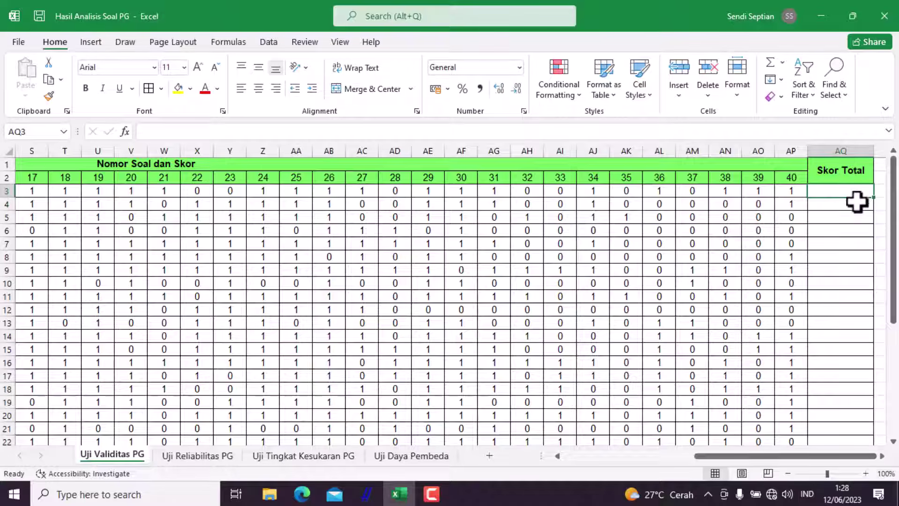
Sum C3:AP3 in the first Skor Total cell, AQ3, and fill the formula down to AQ32.
click(769, 63)
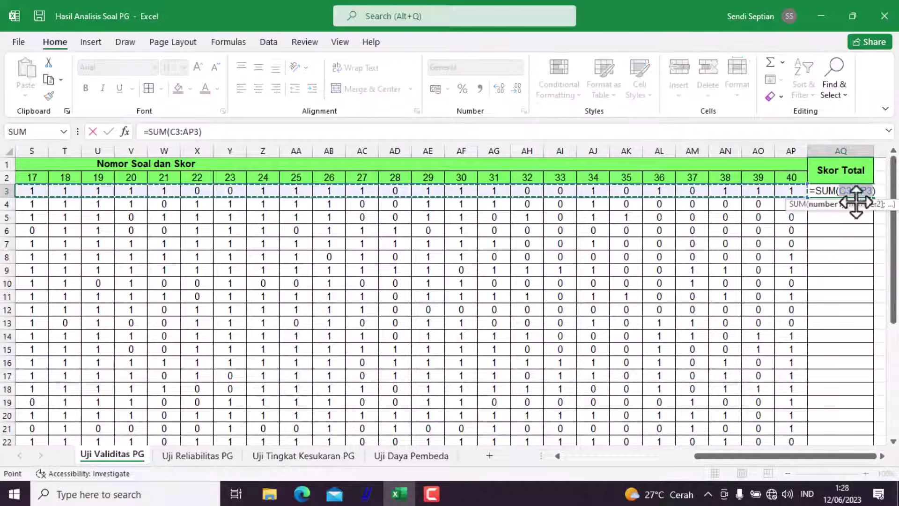
drag(784, 460, 851, 441)
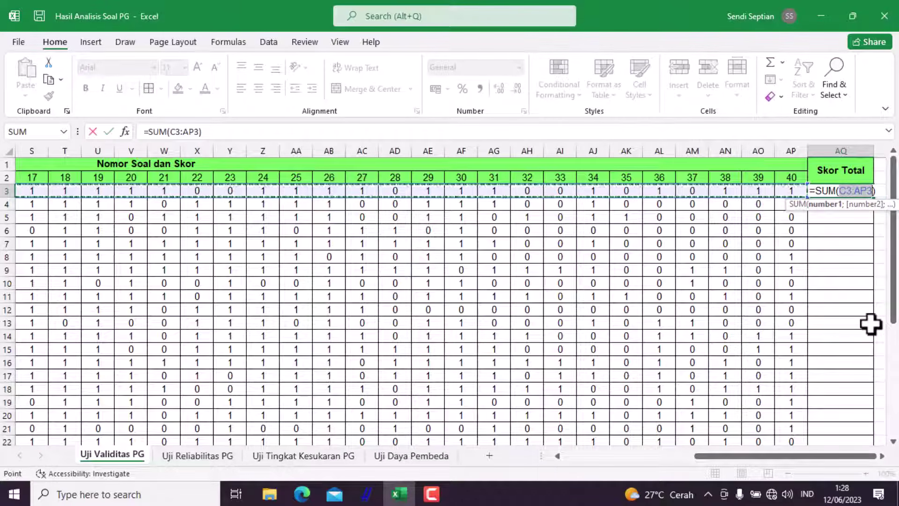
key(Return)
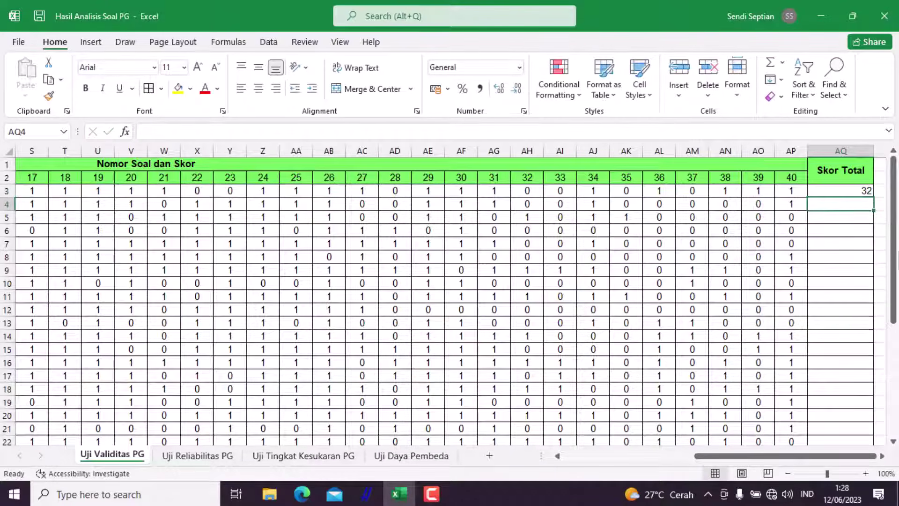
click(867, 191)
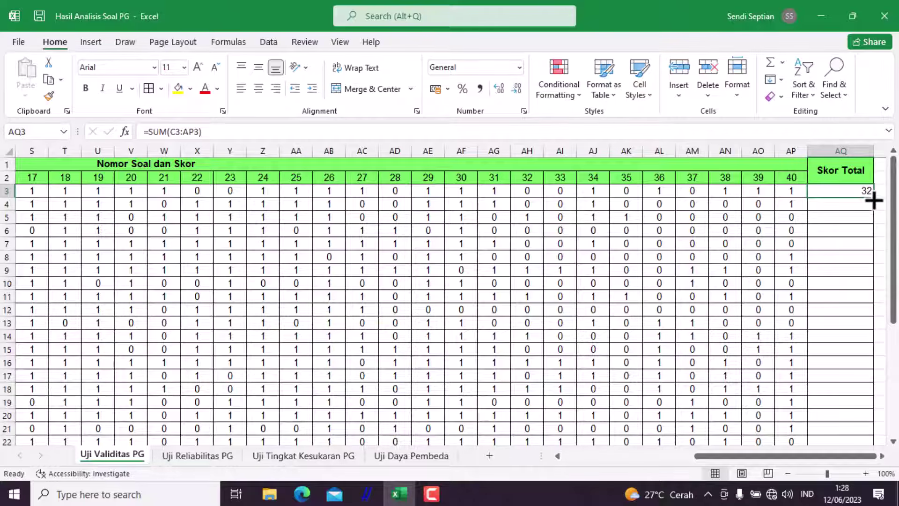
drag(872, 197, 864, 432)
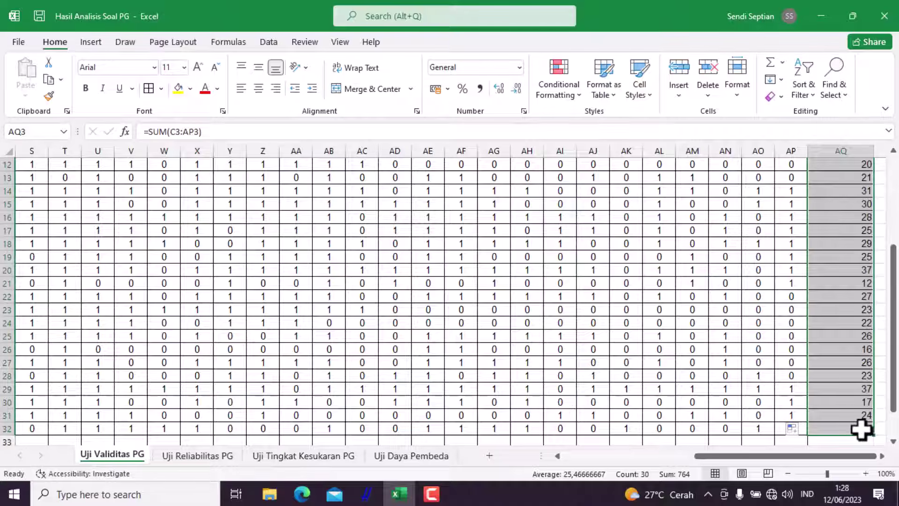
Begin a CORREL formula in the r Hitung cell C33 with C3:C32 as the first array.
drag(790, 454, 660, 455)
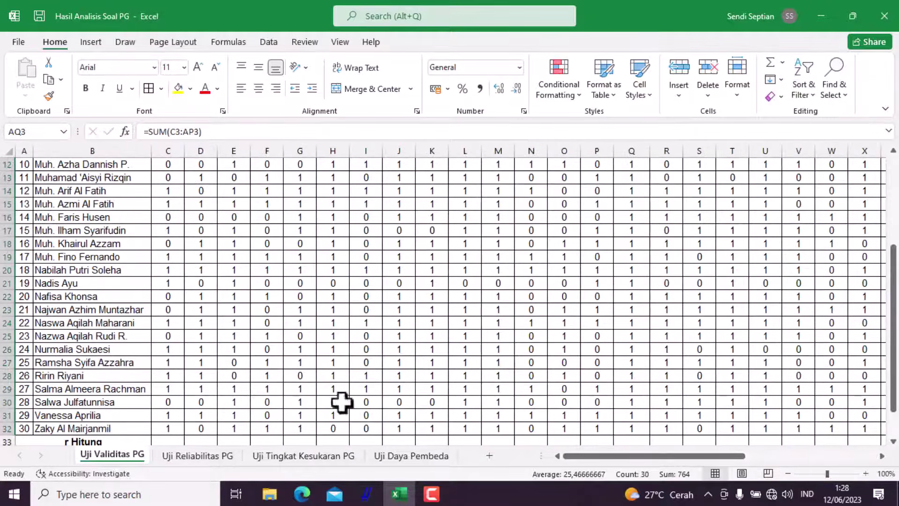
scroll(341, 401, down, 2)
scroll(206, 381, down, 1)
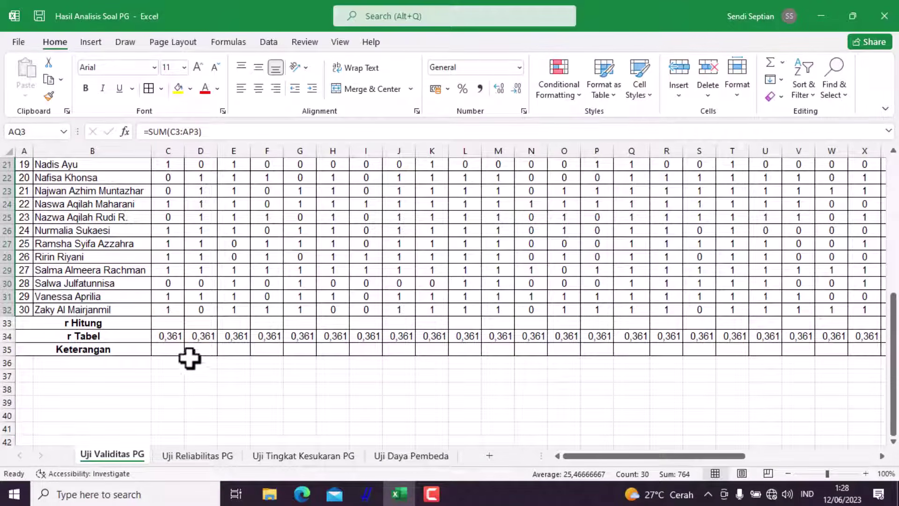
click(172, 322)
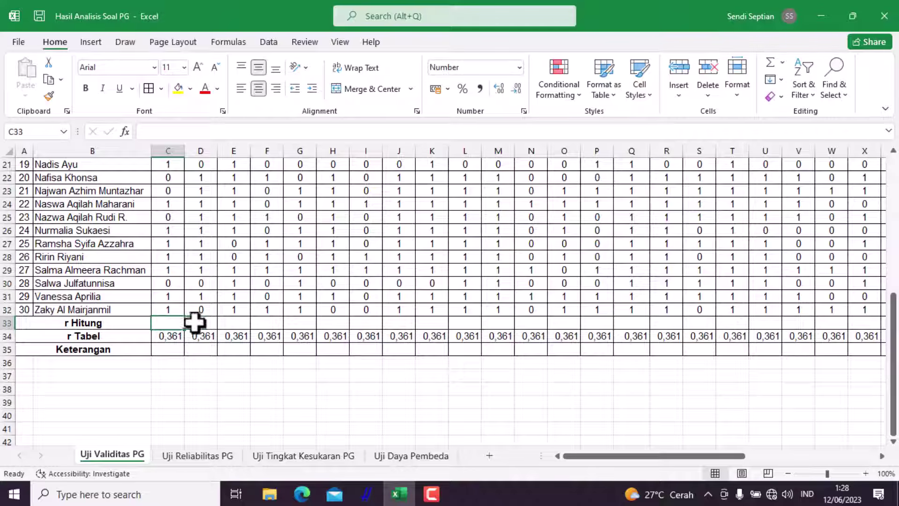
click(204, 132)
text(=)
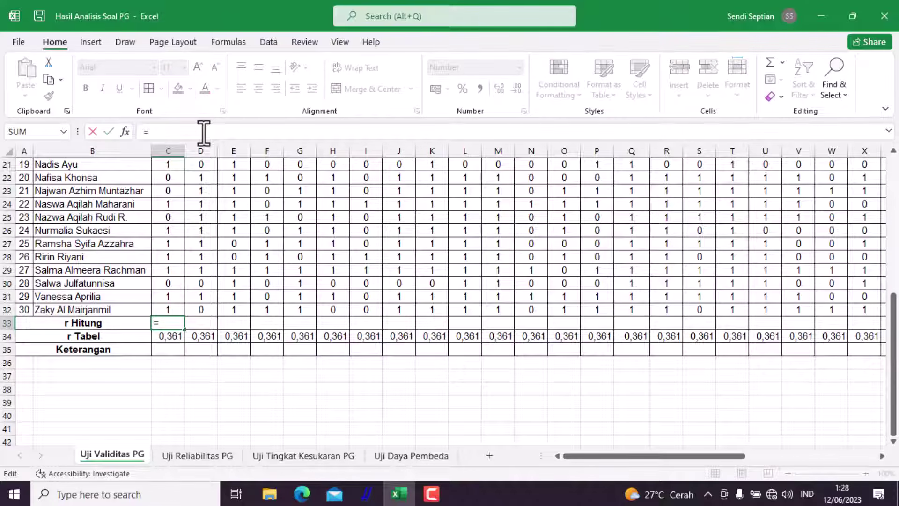
text(Core)
key(BackSpace)
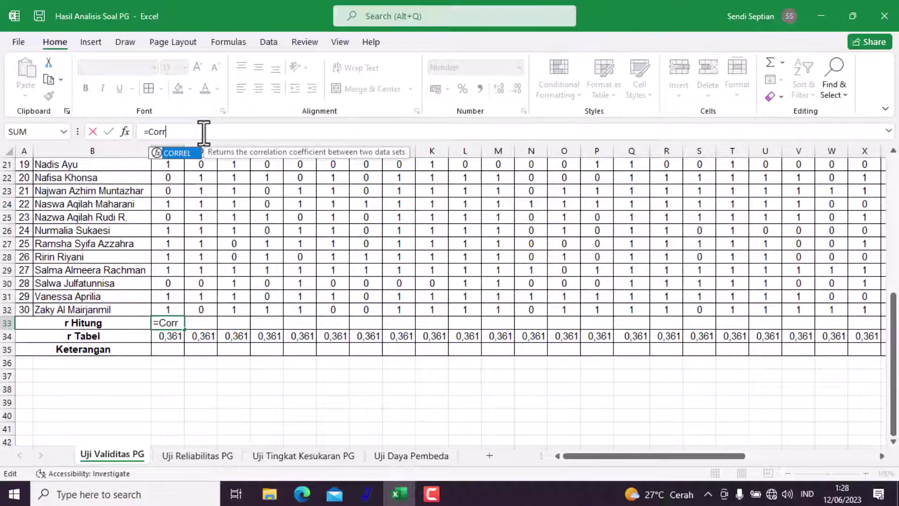
text(r)
double_click(185, 154)
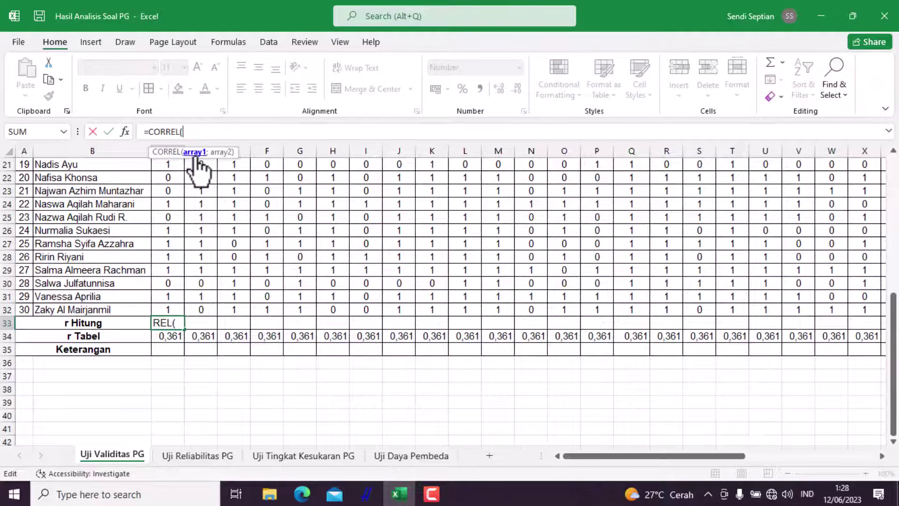
scroll(164, 252, up, 7)
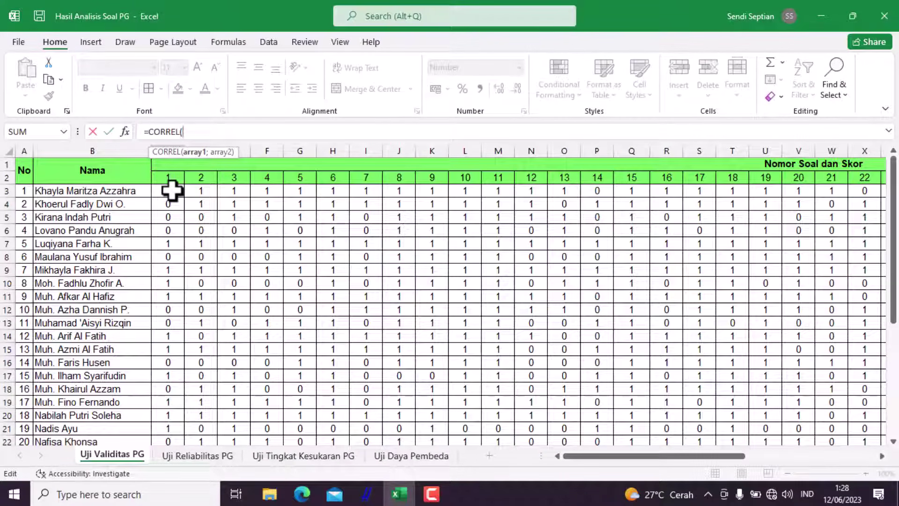
drag(172, 189, 171, 426)
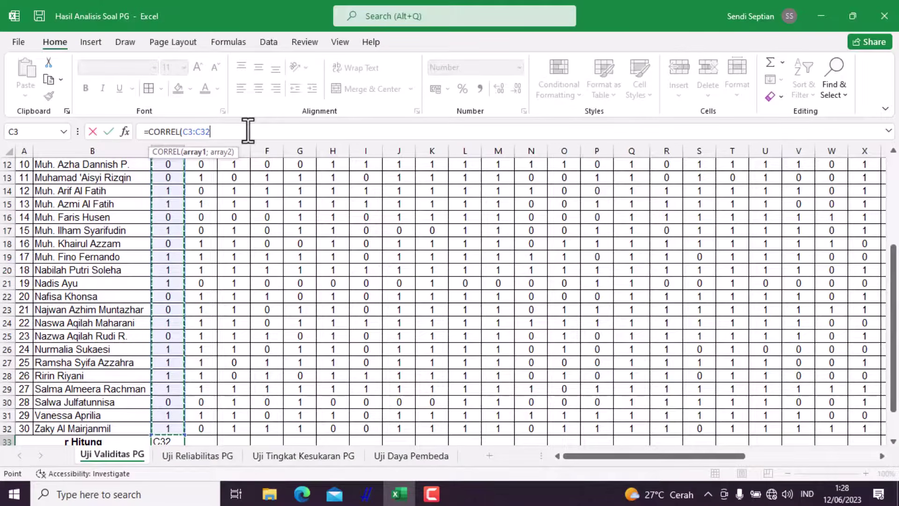
Complete the CORREL formula with the absolute range $AQ$3:$AQ$32 as second array and fill it across row 33 to AP33.
text(;)
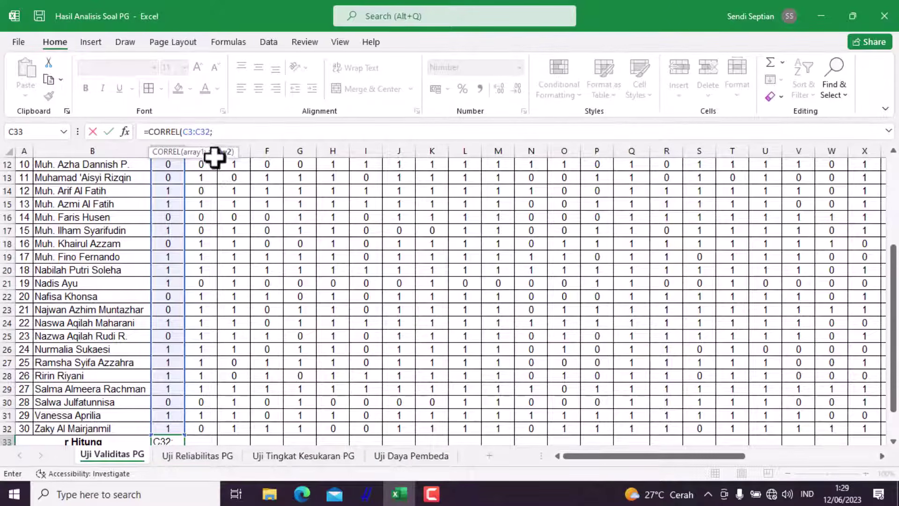
drag(594, 457, 833, 464)
drag(852, 429, 841, 190)
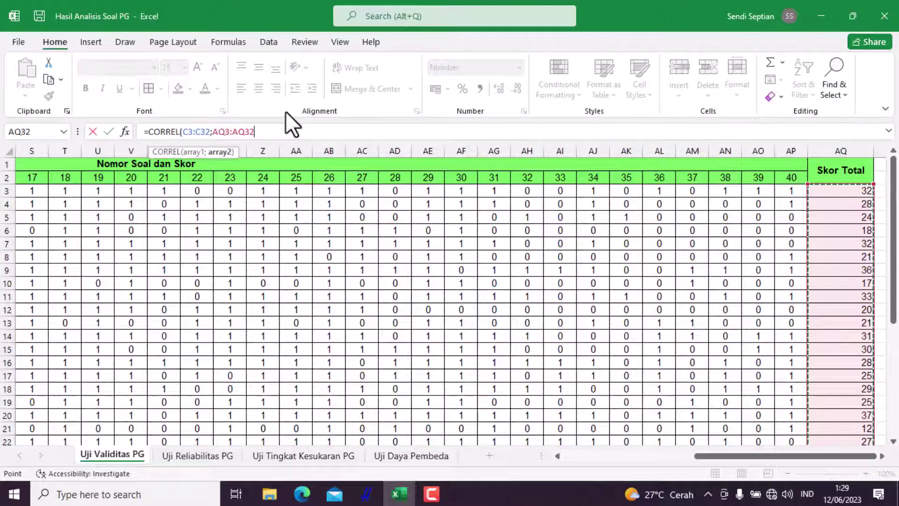
key(F4)
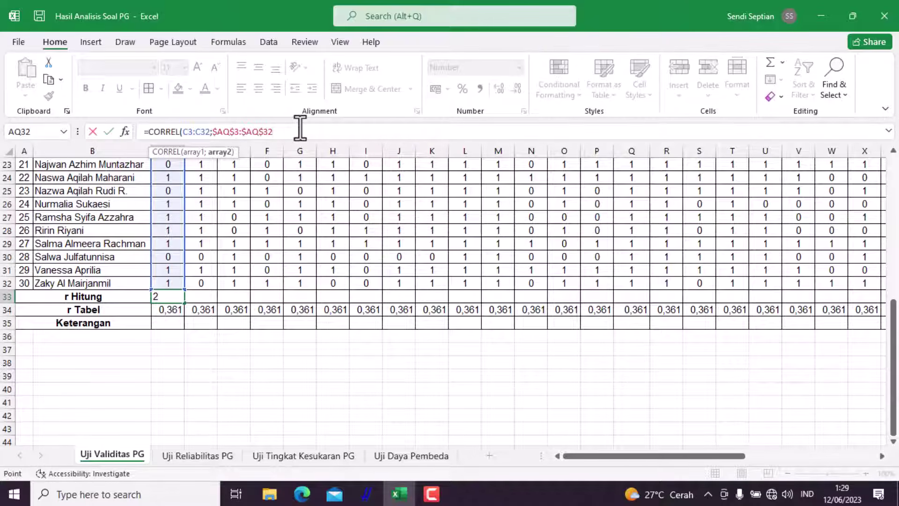
key(Return)
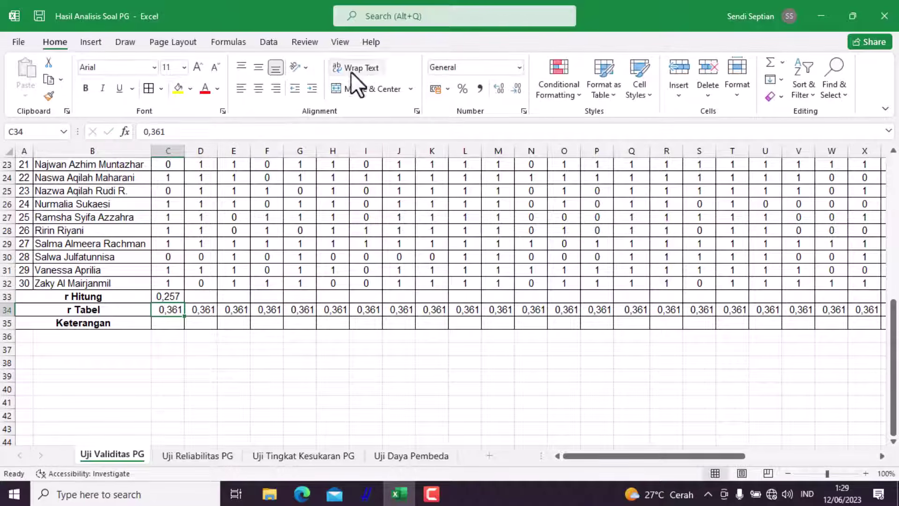
click(171, 295)
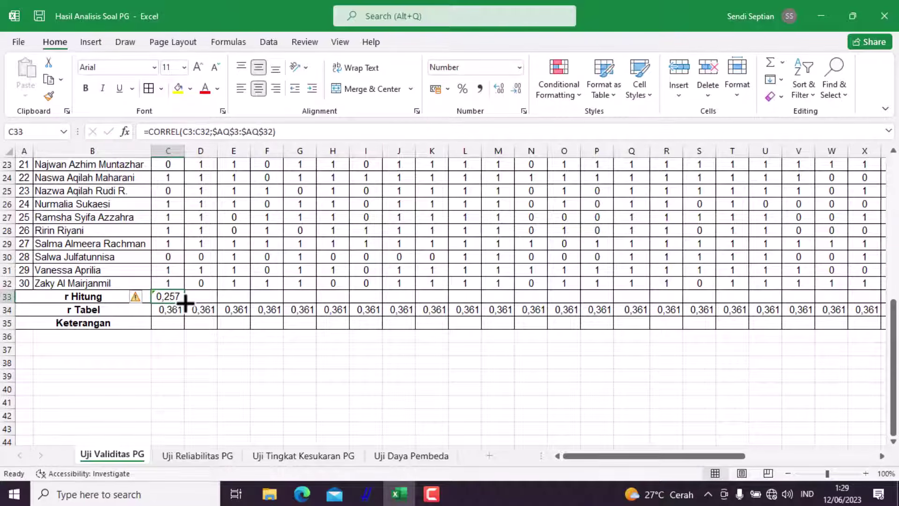
drag(184, 302, 763, 302)
Enter =IF(C33>0,361;"Valid";"Invalid") in the Keterangan cell C35.
drag(765, 451, 565, 451)
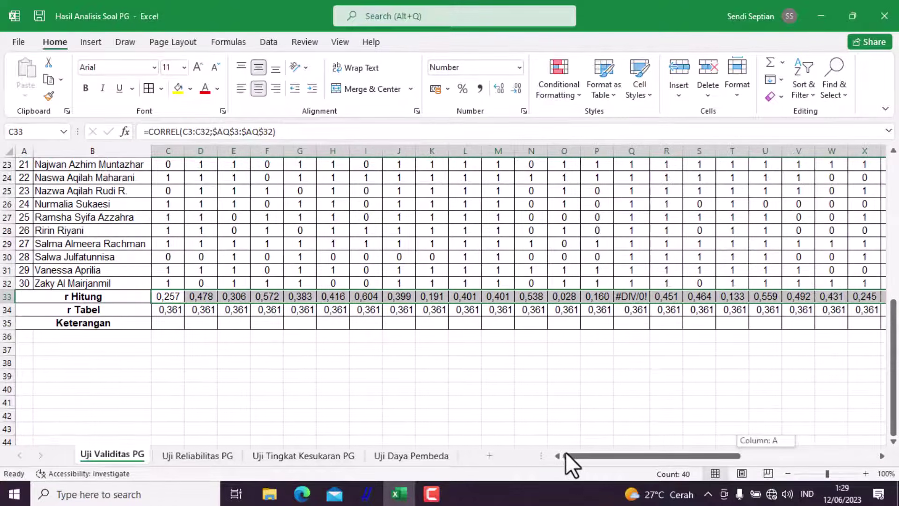
click(165, 324)
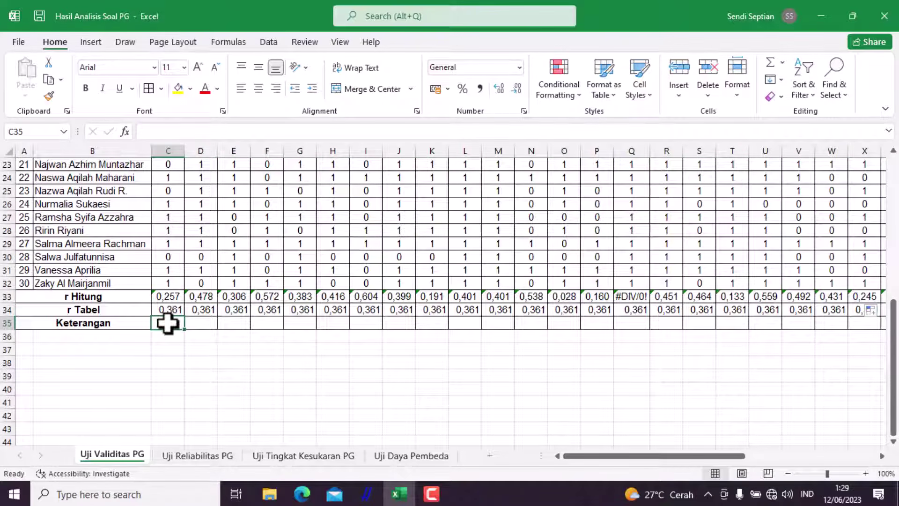
click(194, 137)
text(=)
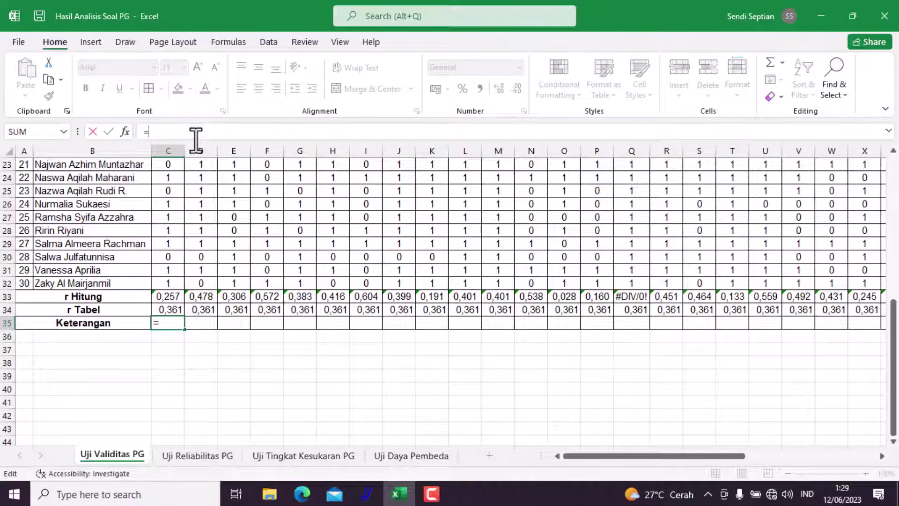
text(IF)
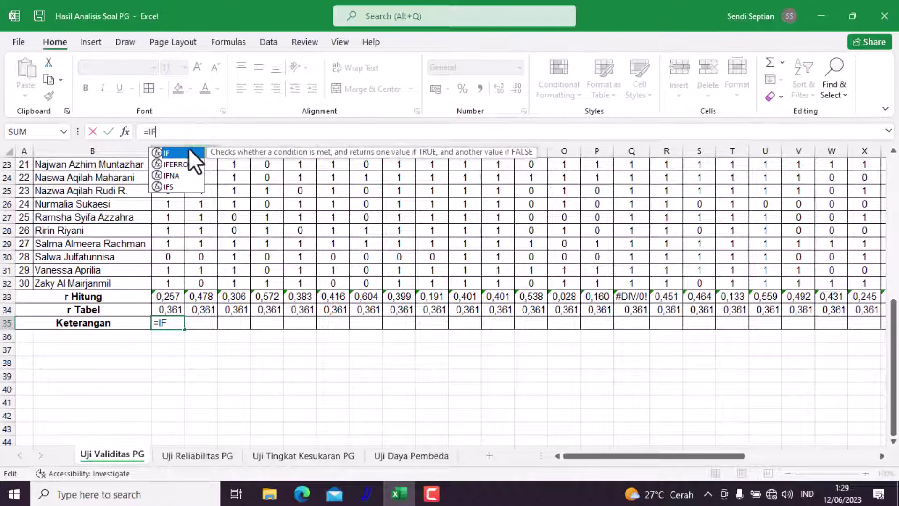
double_click(179, 153)
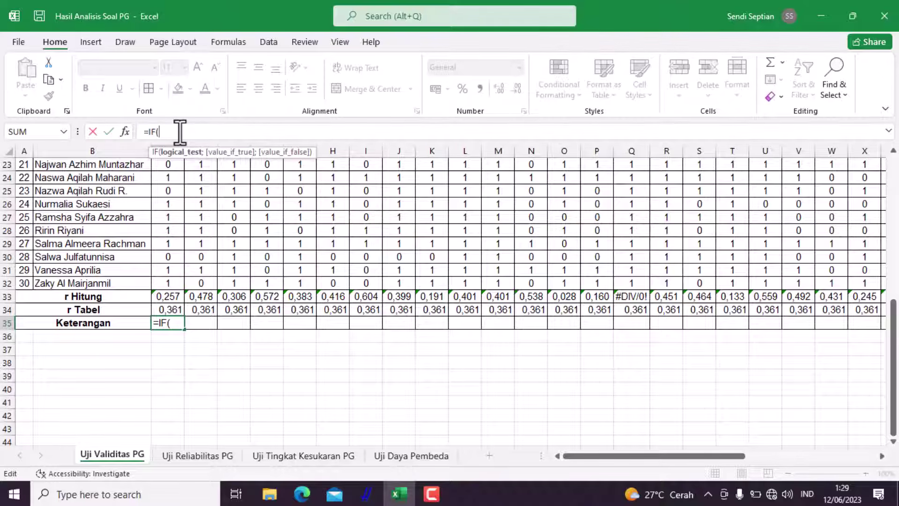
click(178, 297)
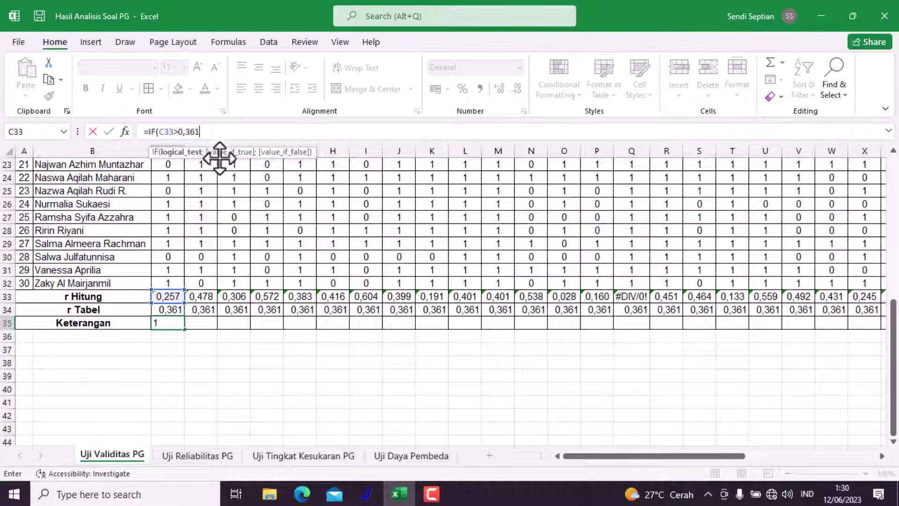
text(;"Valid)
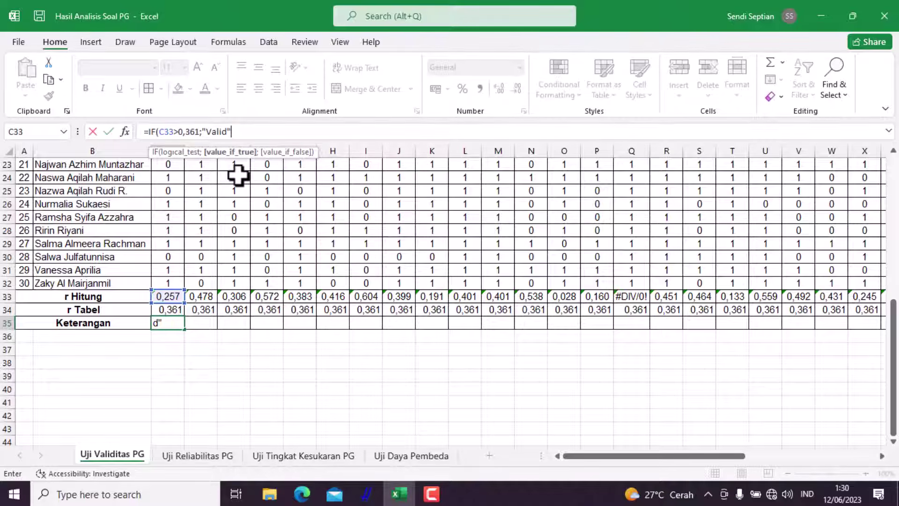
text(";"Invalid)
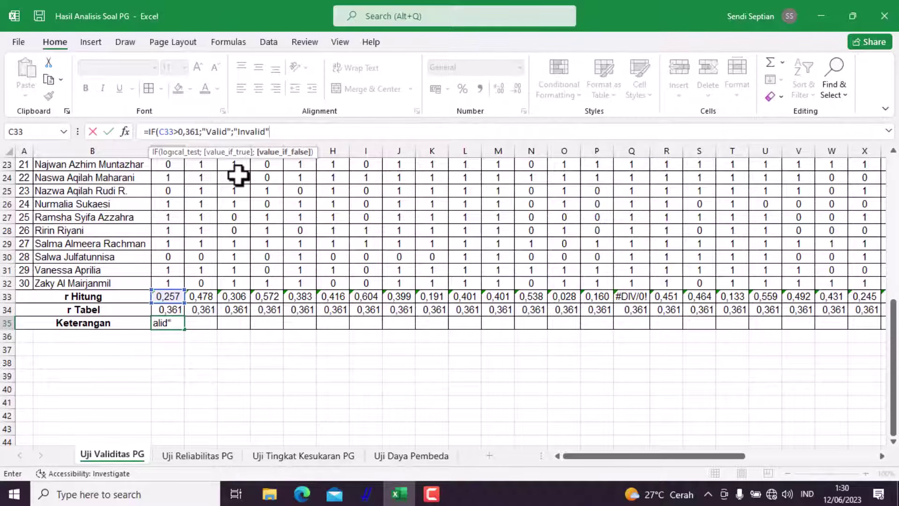
key(Return)
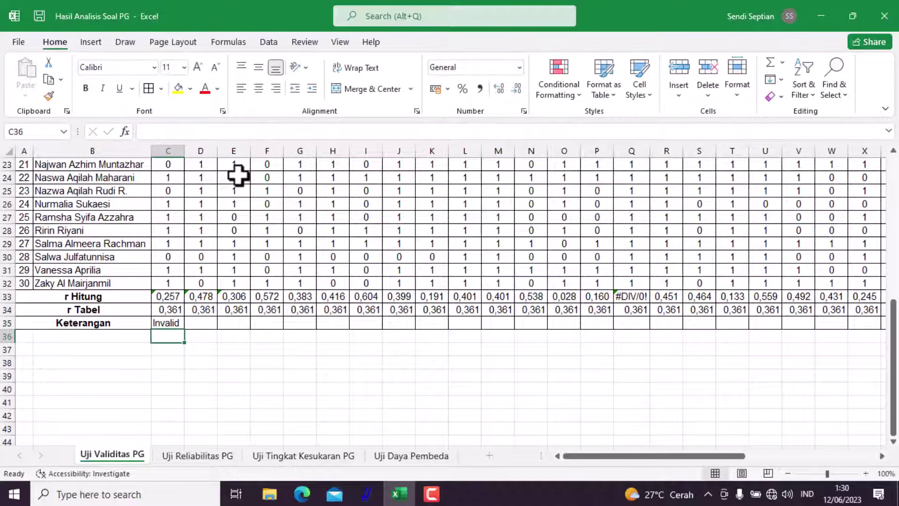
Fill the Keterangan formula from C35 across the row to AP35.
click(175, 325)
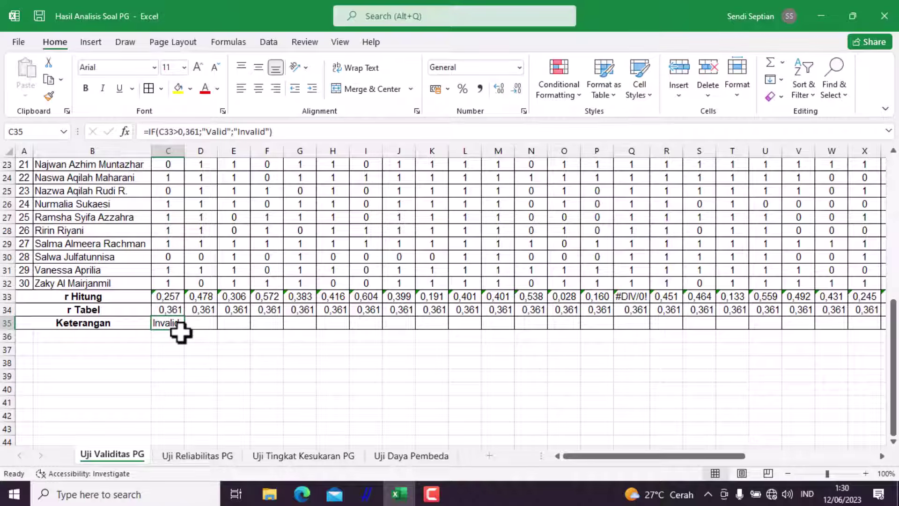
drag(188, 331, 770, 326)
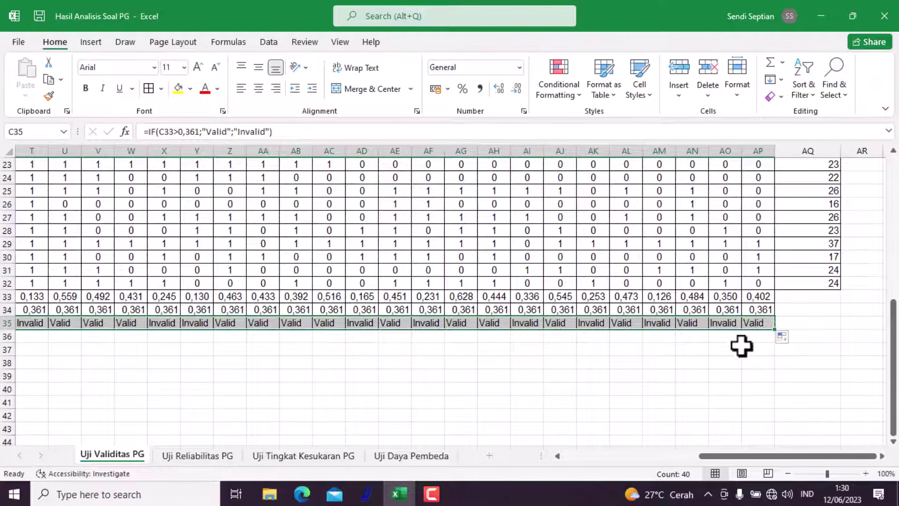
click(745, 361)
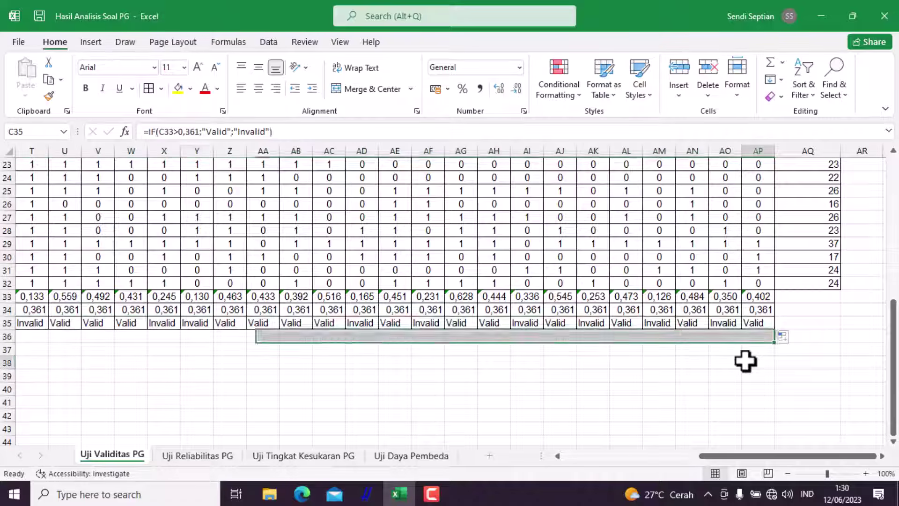
Highlight every cell marked Invalid in the Keterangan row 35, from AO35 back to C35, with a yellow fill.
click(730, 326)
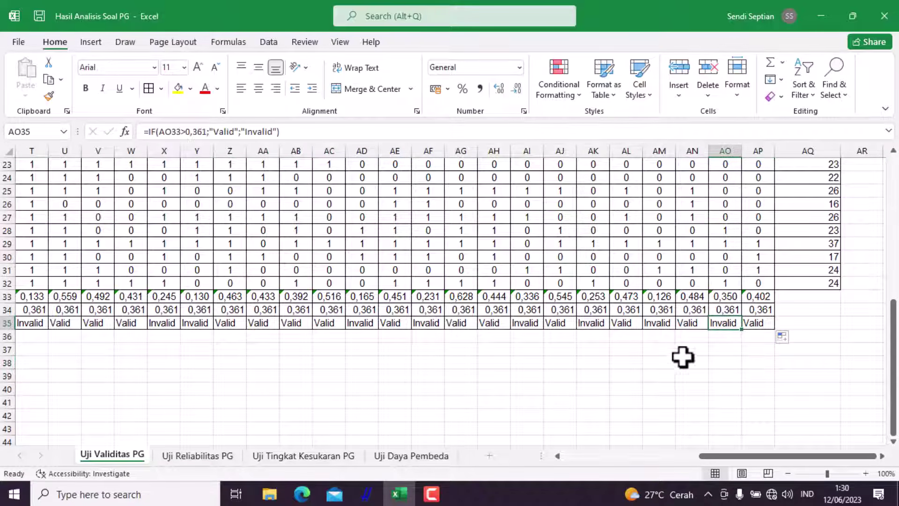
ctrl+click(655, 323)
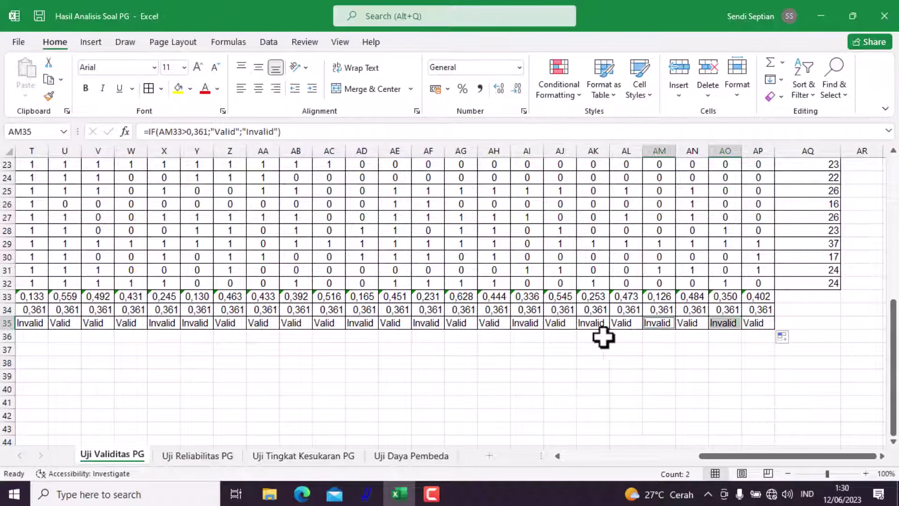
ctrl+click(591, 324)
ctrl+click(528, 323)
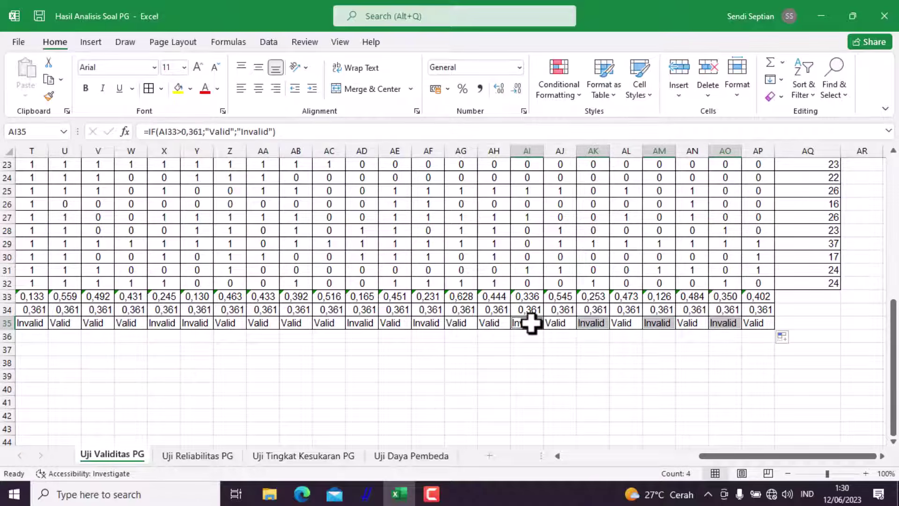
ctrl+click(424, 324)
ctrl+click(358, 324)
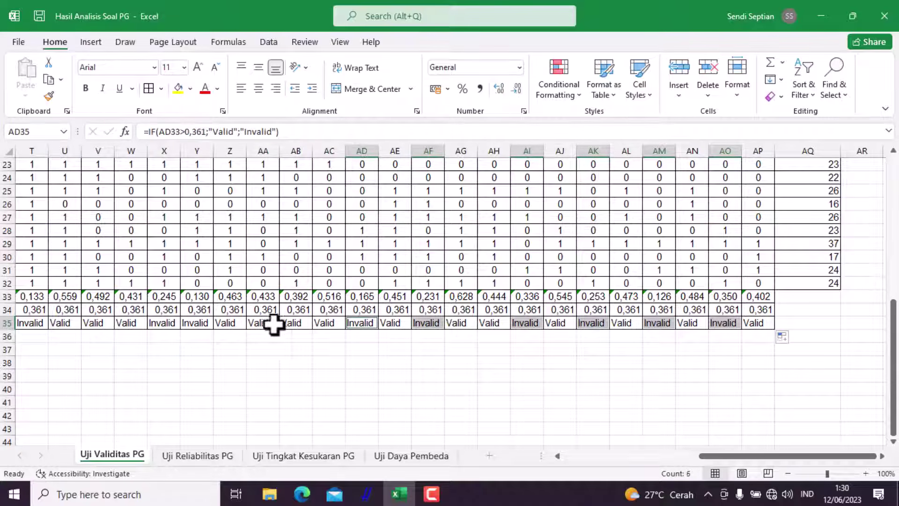
ctrl+click(199, 323)
ctrl+click(165, 323)
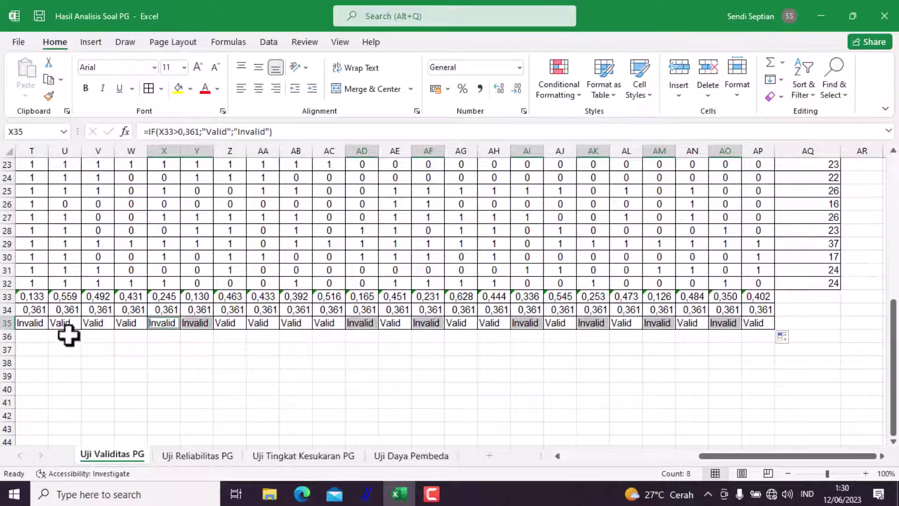
ctrl+click(33, 324)
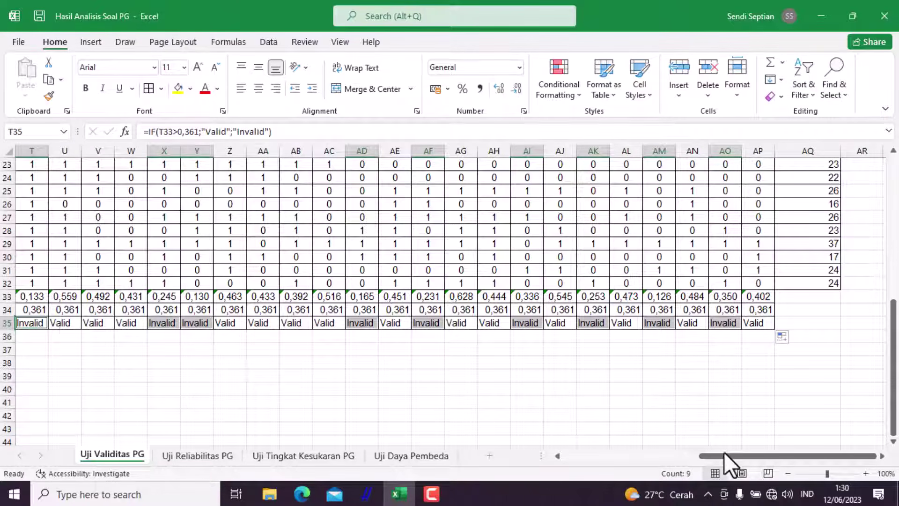
drag(723, 451, 619, 448)
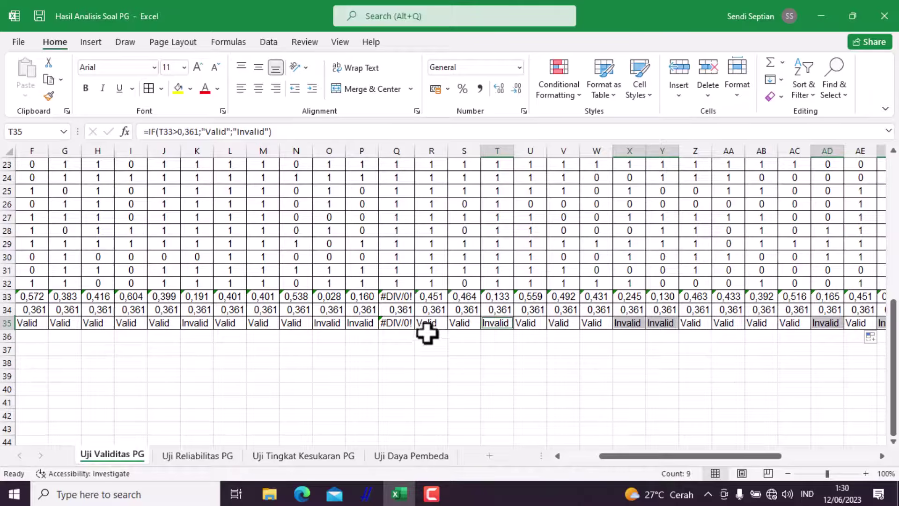
ctrl+click(352, 322)
ctrl+click(326, 322)
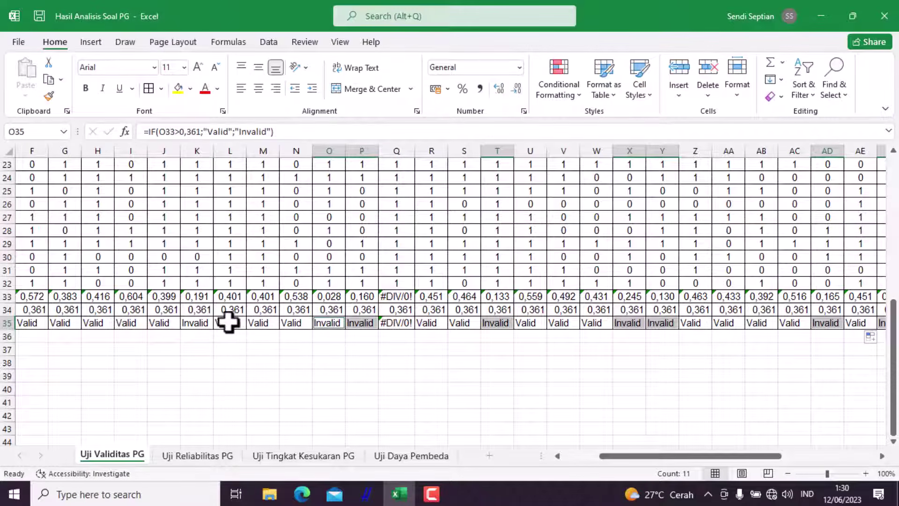
ctrl+click(200, 323)
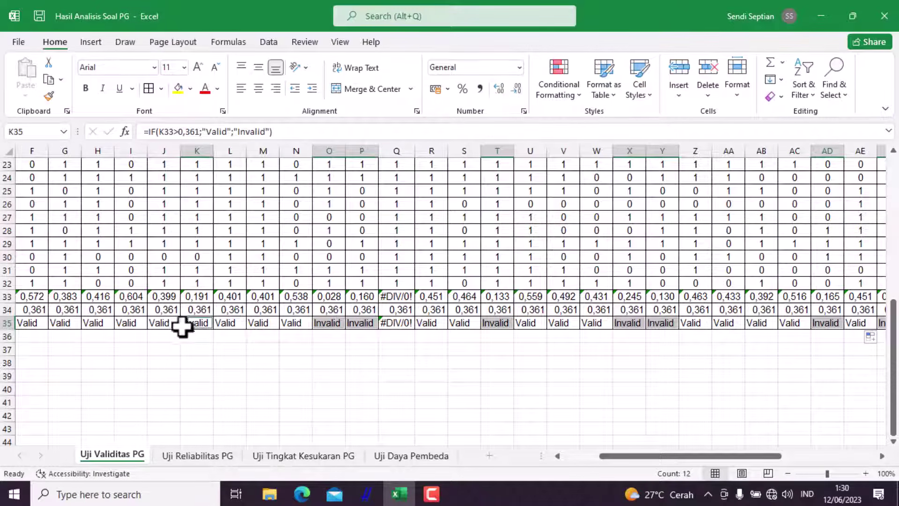
drag(622, 454, 571, 454)
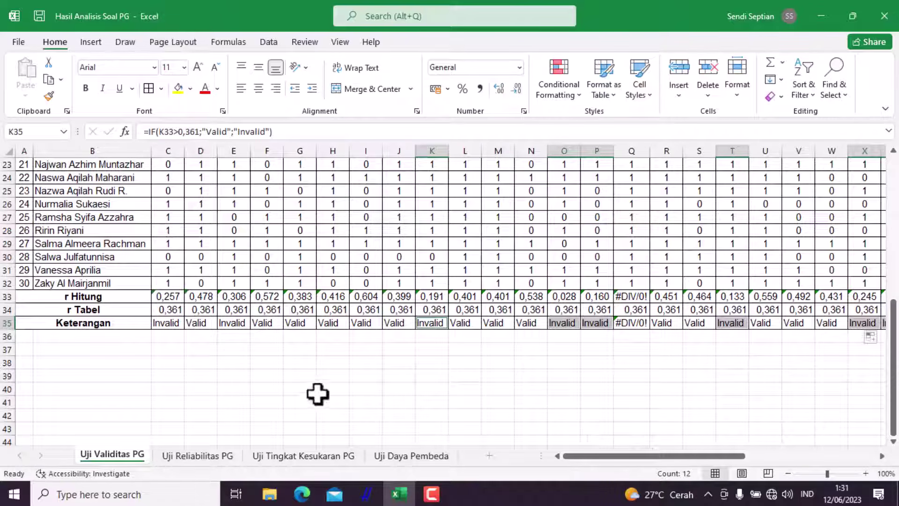
ctrl+click(232, 323)
ctrl+click(165, 324)
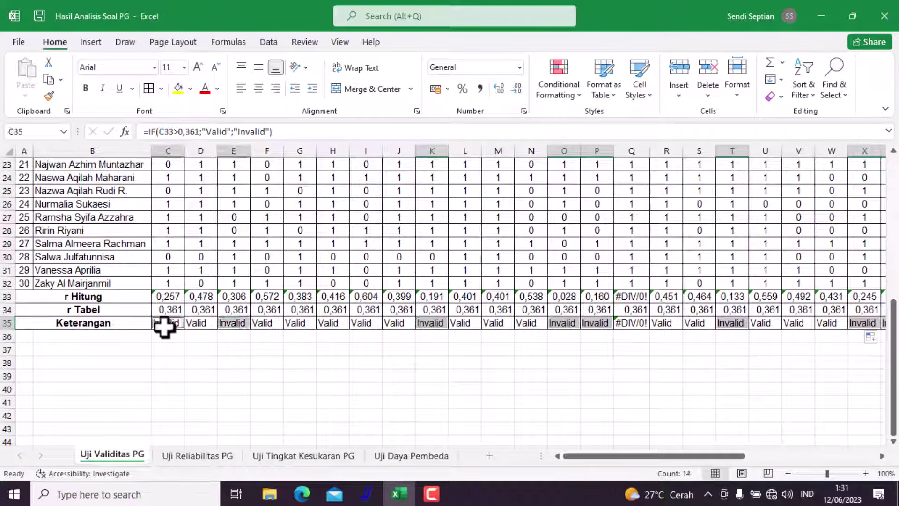
click(175, 92)
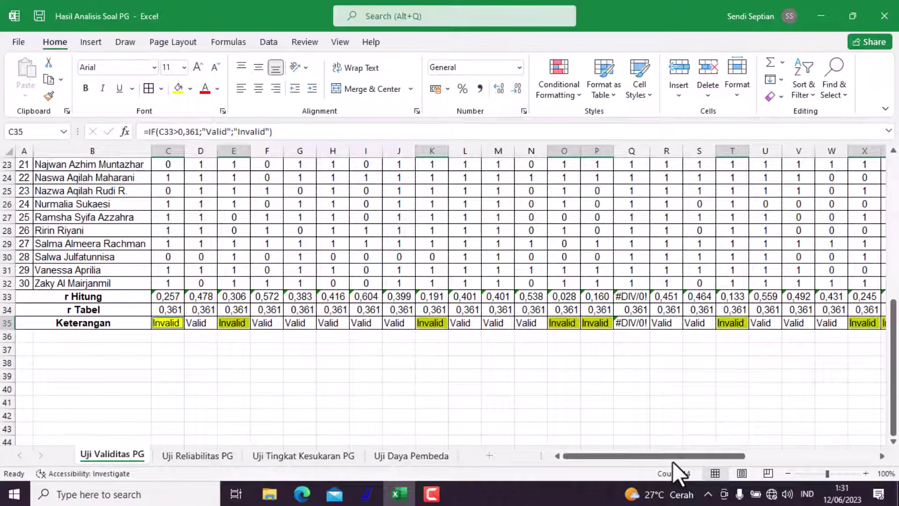
Replace the r Hitung formula in Q33 with the value 0,000 and fill the Keterangan cell Q35 yellow.
drag(665, 455, 673, 451)
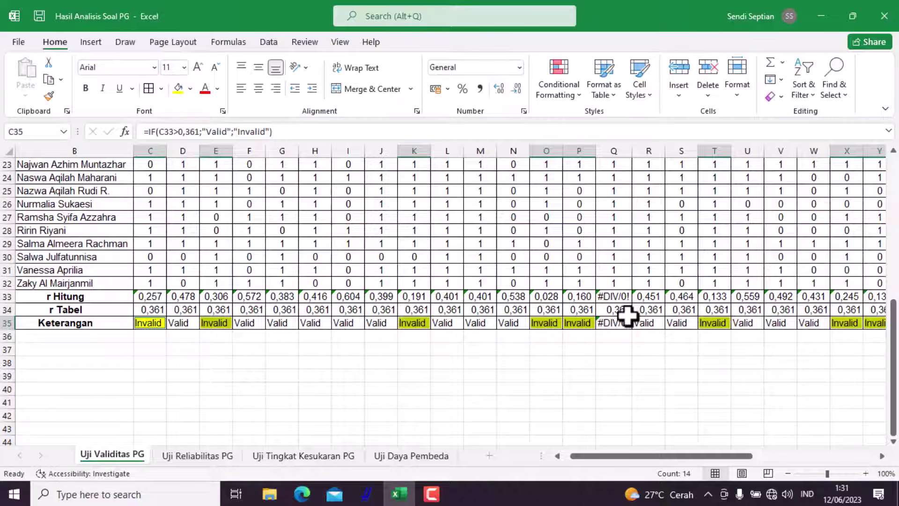
double_click(624, 298)
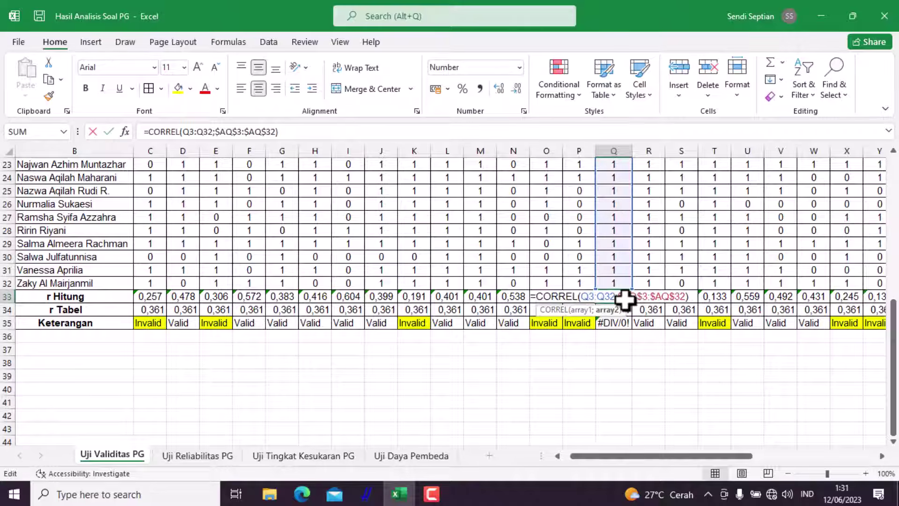
drag(288, 132, 127, 143)
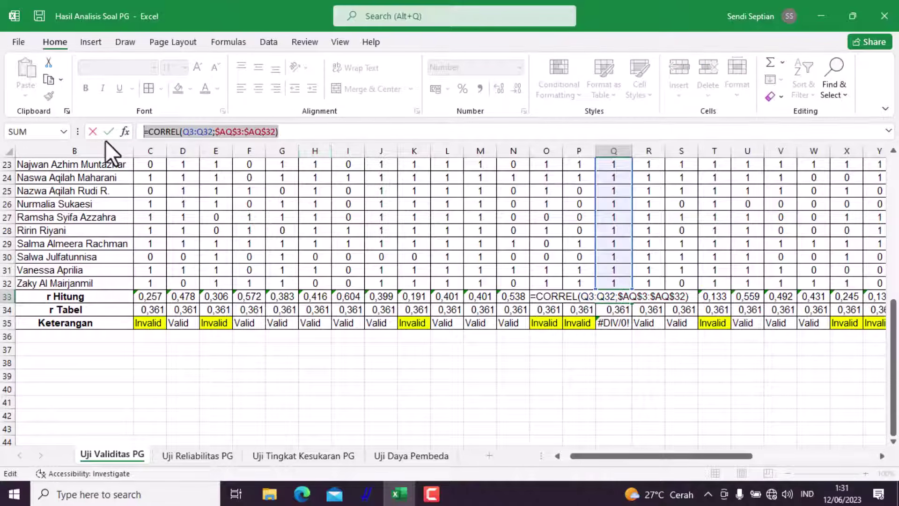
text(0,000)
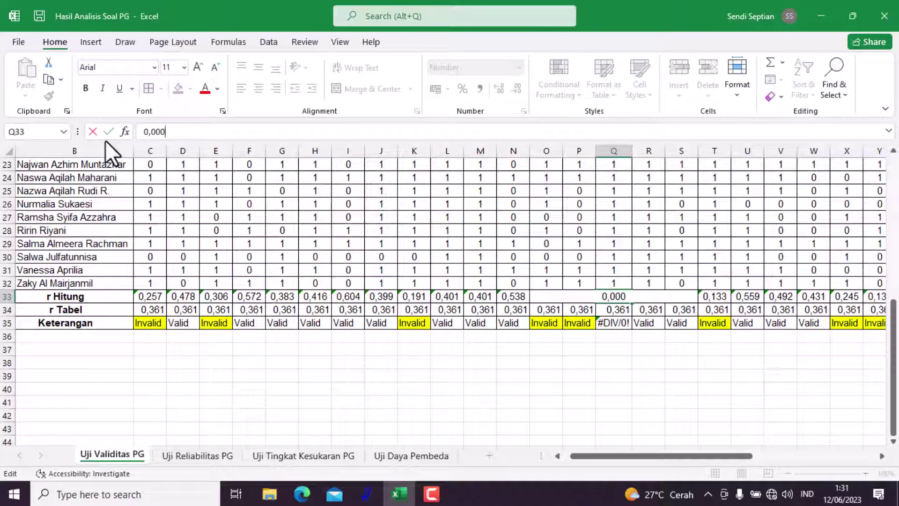
key(Return)
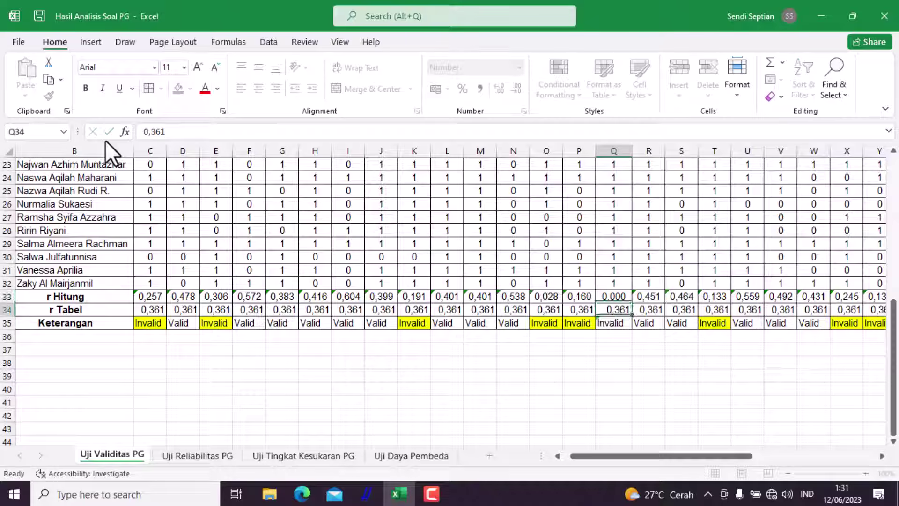
click(616, 327)
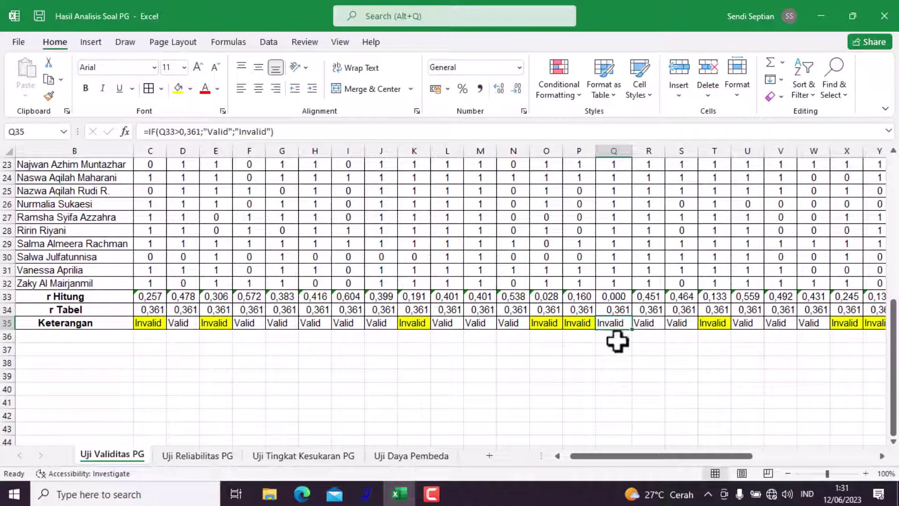
click(181, 88)
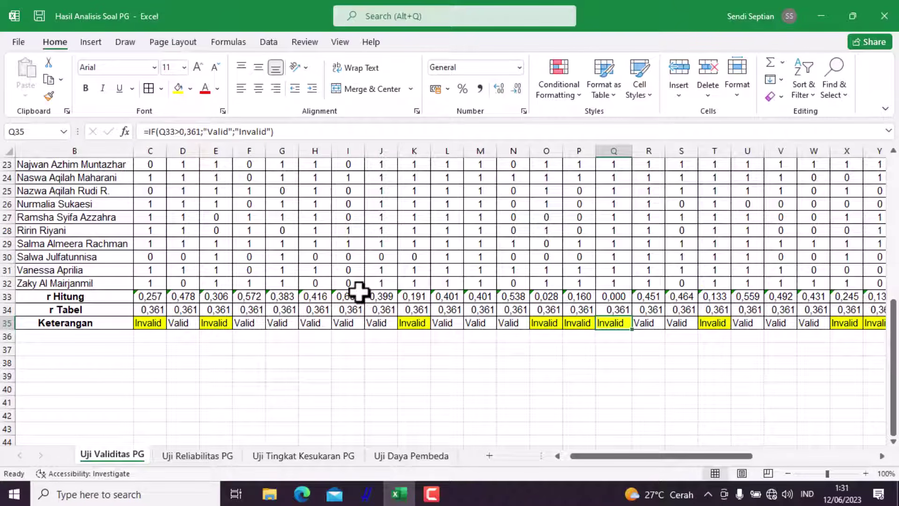
Switch to the Uji Reliabilitas PG sheet and examine its score table and the calculation rows from Jumlah to Tingkat Realibilitas.
scroll(317, 312, up, 7)
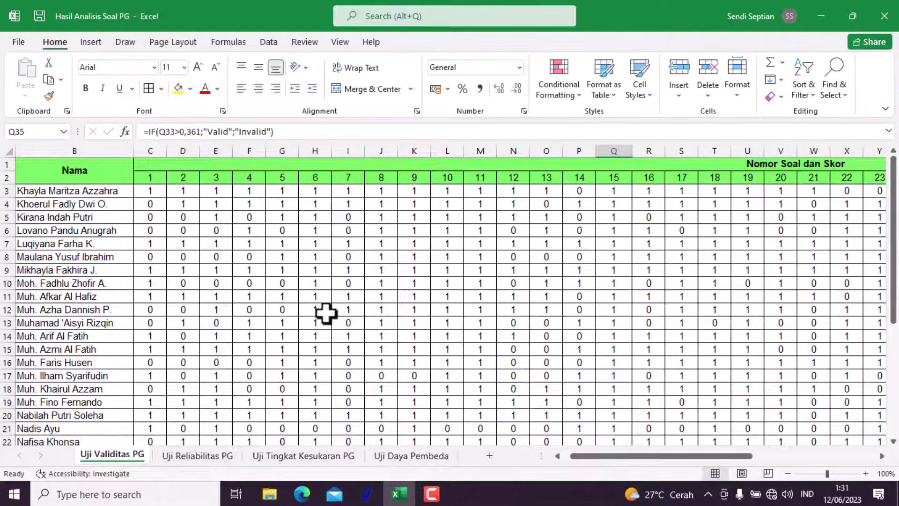
scroll(327, 313, down, 10)
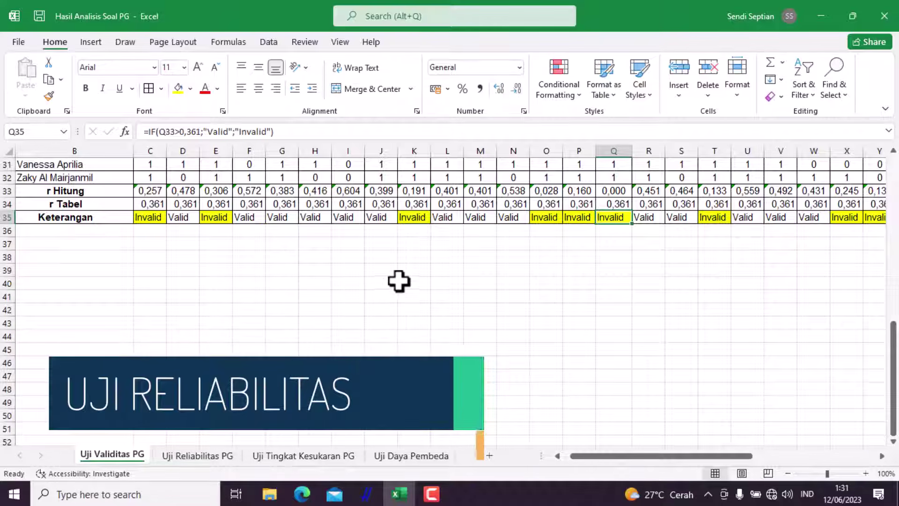
scroll(232, 305, up, 1)
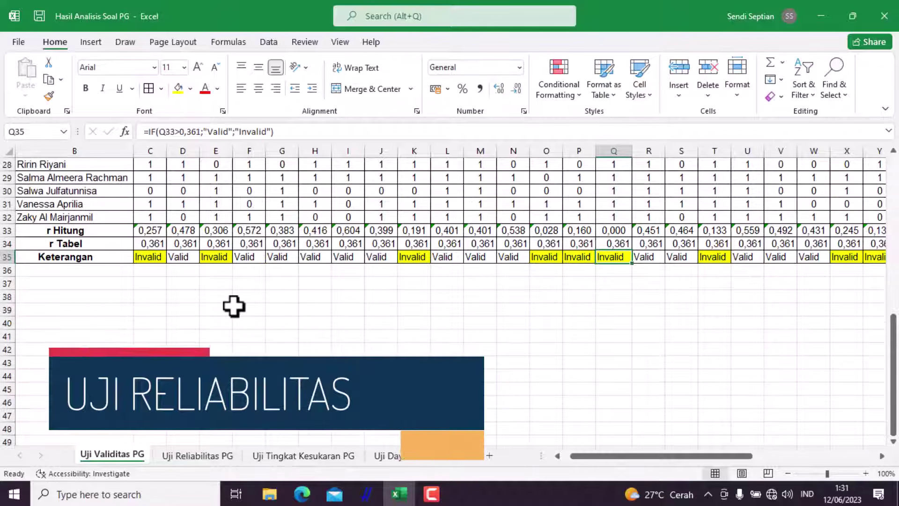
click(206, 455)
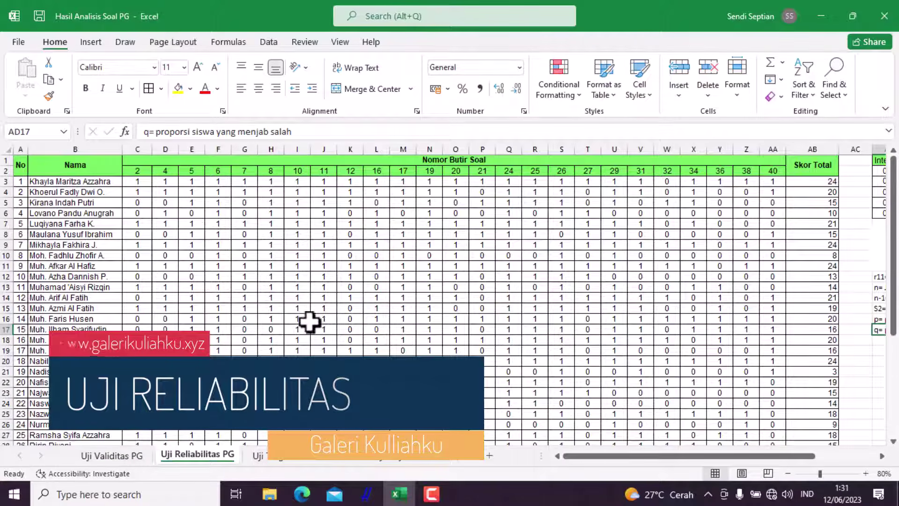
scroll(192, 284, down, 3)
scroll(192, 291, down, 3)
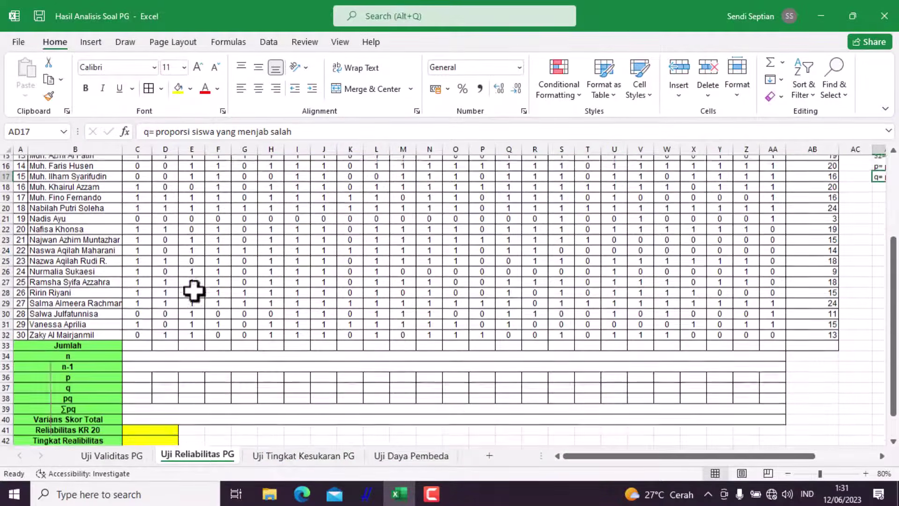
scroll(192, 290, up, 6)
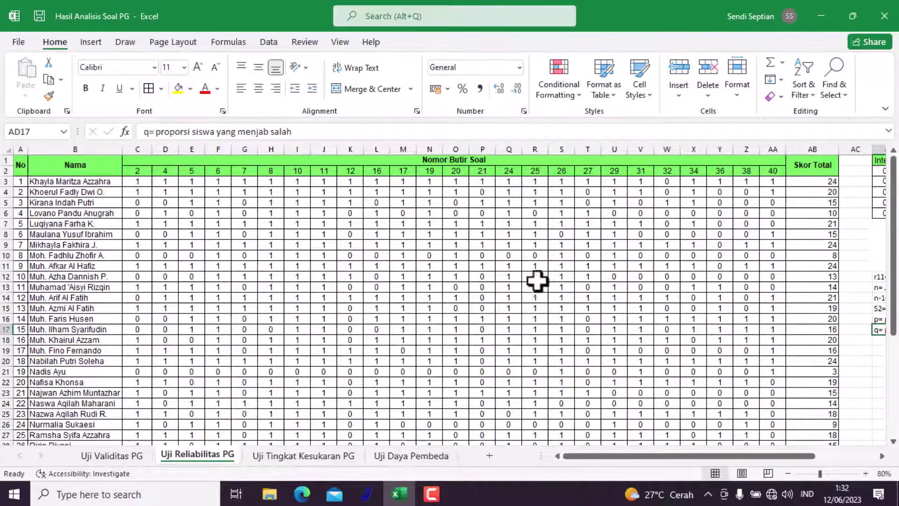
scroll(317, 312, down, 5)
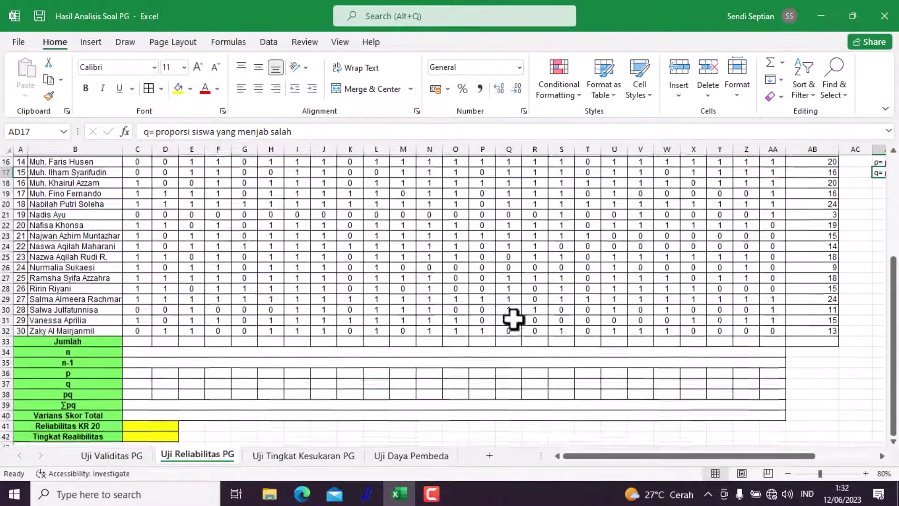
scroll(618, 317, up, 5)
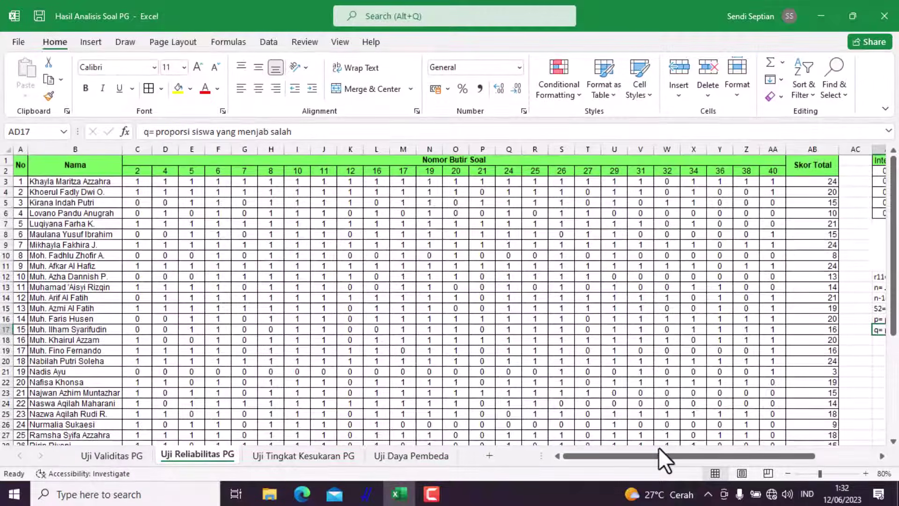
Examine the Skor Total column, the coefficient interval table and the r11 reliability formula with its symbol definitions.
drag(650, 454, 671, 453)
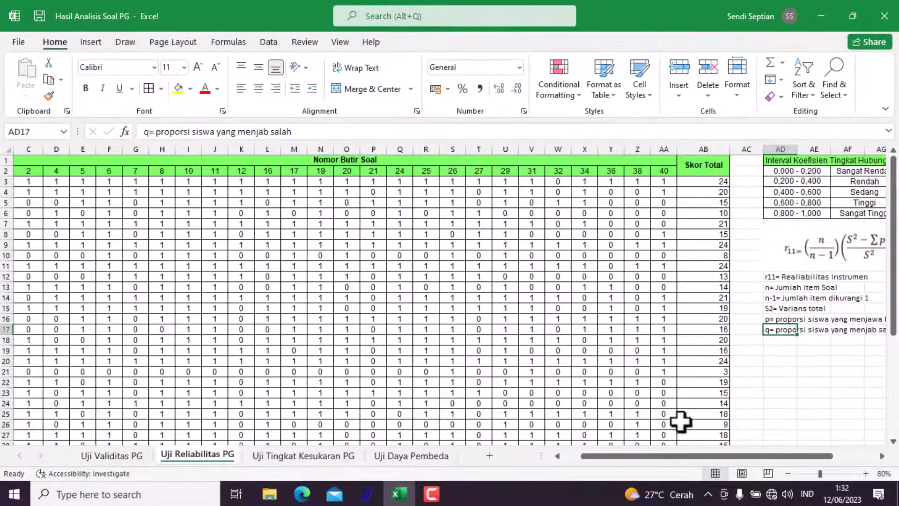
click(717, 182)
drag(713, 184, 715, 384)
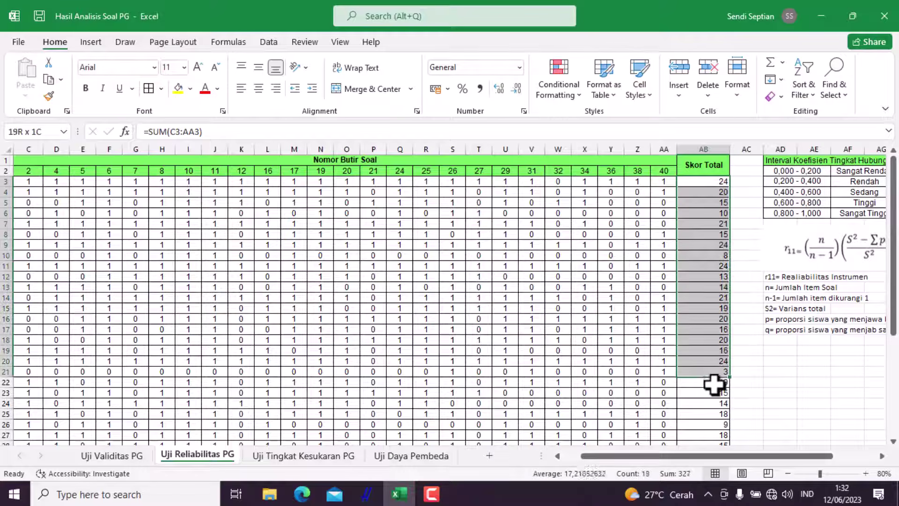
scroll(715, 331, down, 1)
drag(694, 456, 753, 458)
scroll(741, 351, up, 1)
click(780, 234)
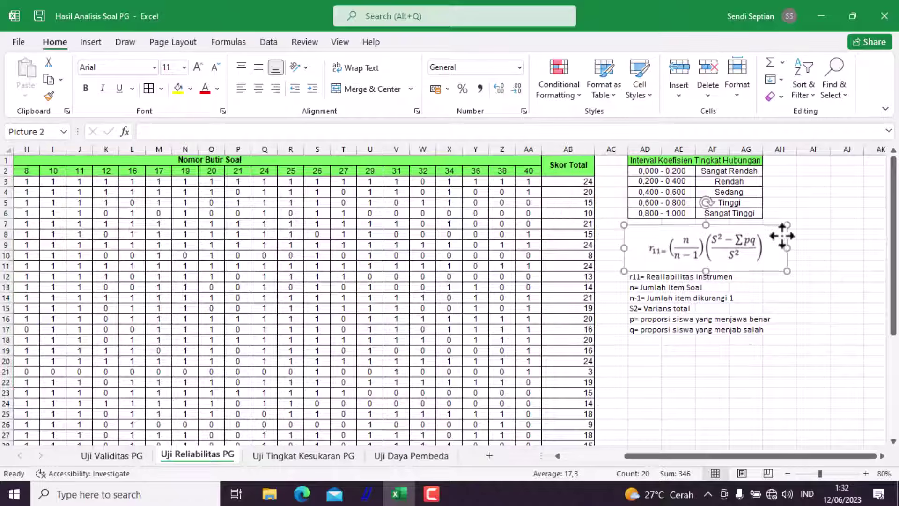
click(663, 171)
click(786, 181)
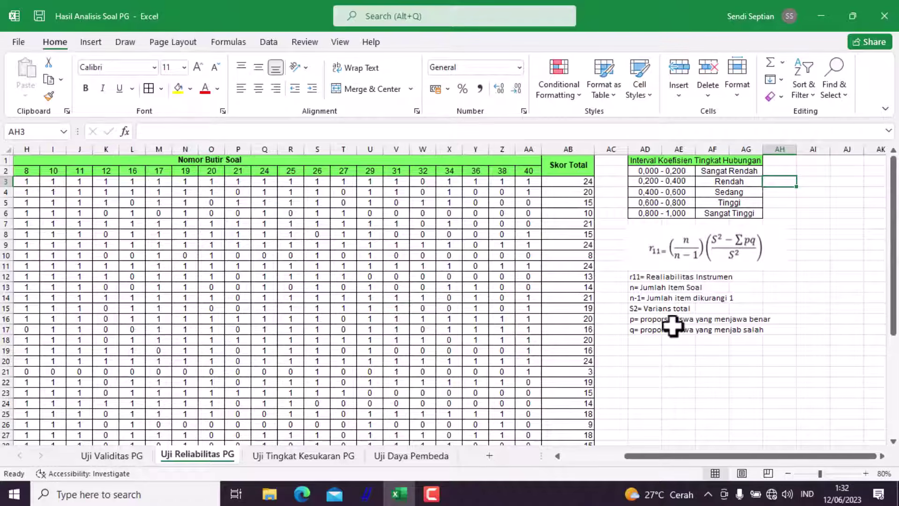
Open the definition of q in AD17 for editing, leave it, and return to the calculation rows starting at Jumlah.
click(740, 333)
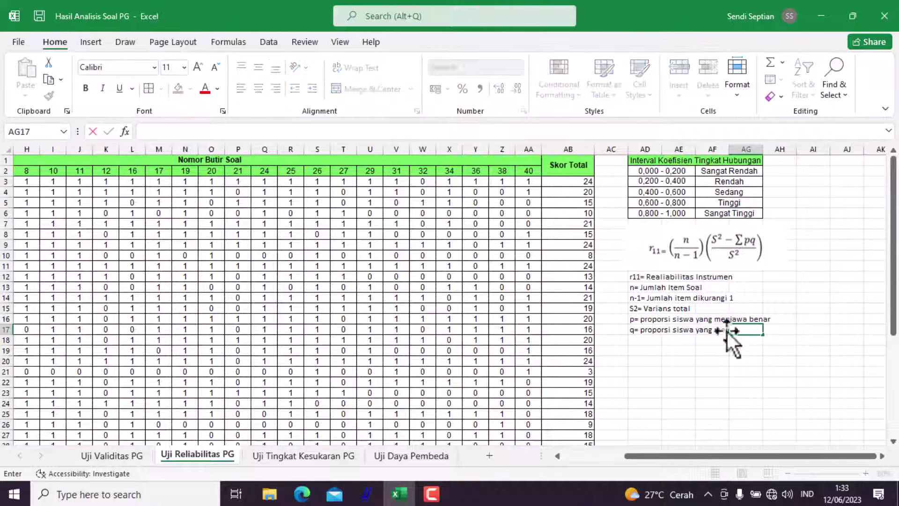
double_click(656, 333)
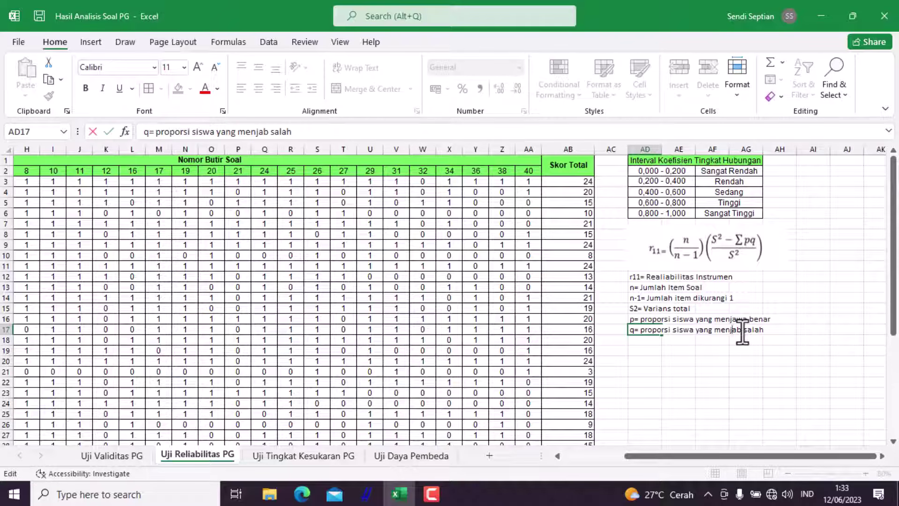
click(730, 352)
scroll(700, 353, down, 7)
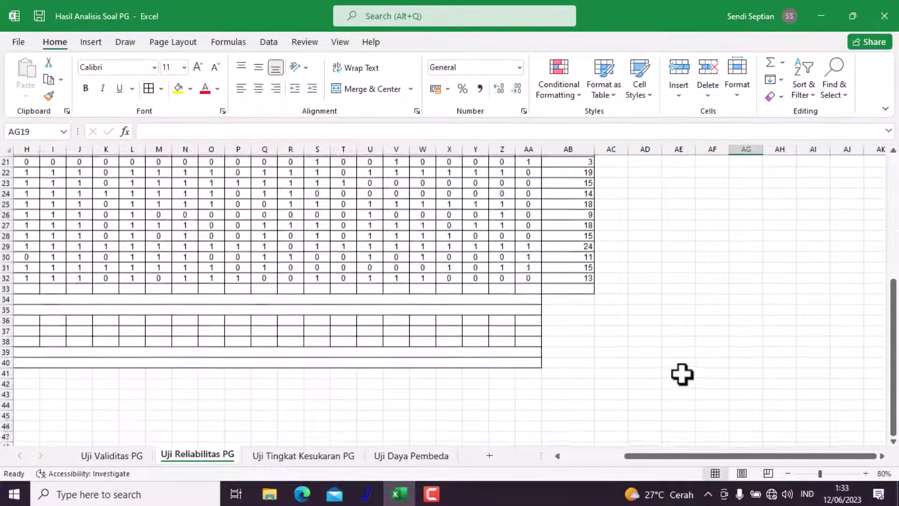
scroll(681, 373, down, 1)
drag(668, 461, 532, 451)
scroll(181, 323, up, 4)
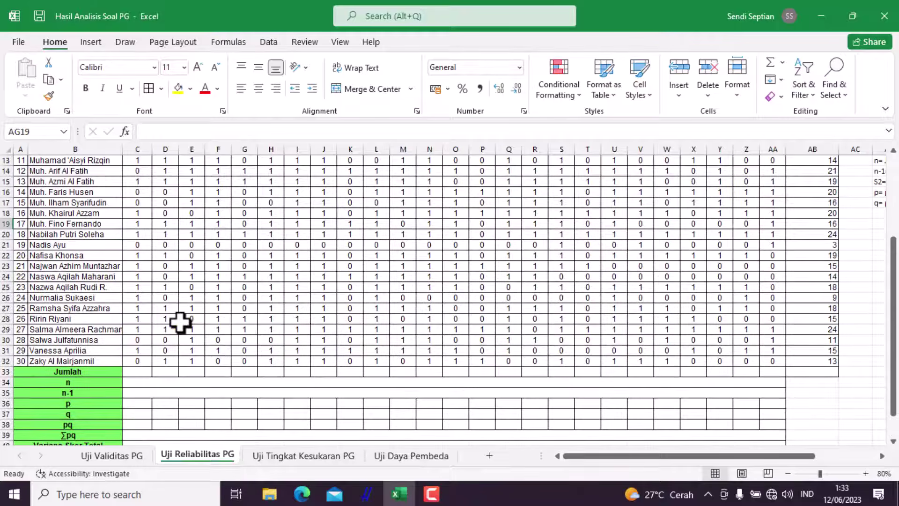
Total the first item's scores in C33 with =SUM(C3:C32) and fill the formula across the Jumlah row to AA33.
scroll(175, 333, up, 4)
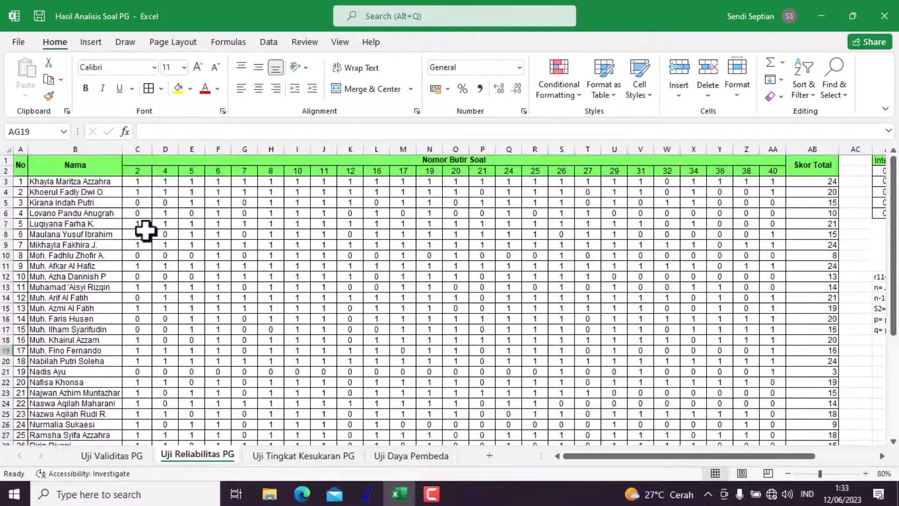
drag(137, 178, 156, 393)
scroll(163, 344, down, 1)
scroll(162, 344, down, 4)
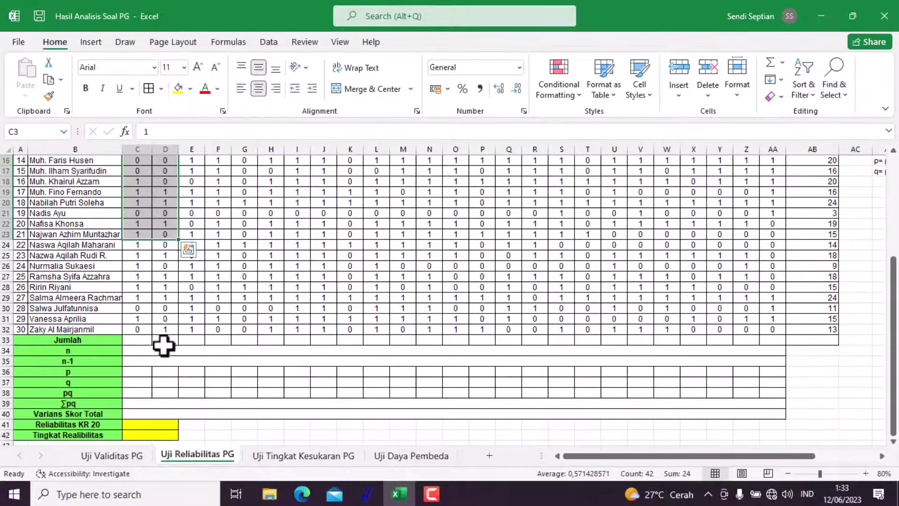
click(139, 339)
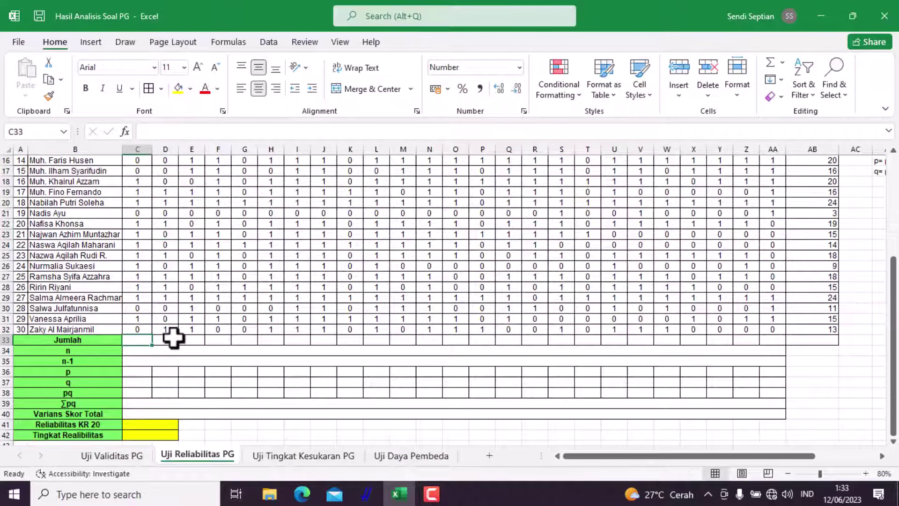
click(770, 63)
scroll(171, 301, up, 5)
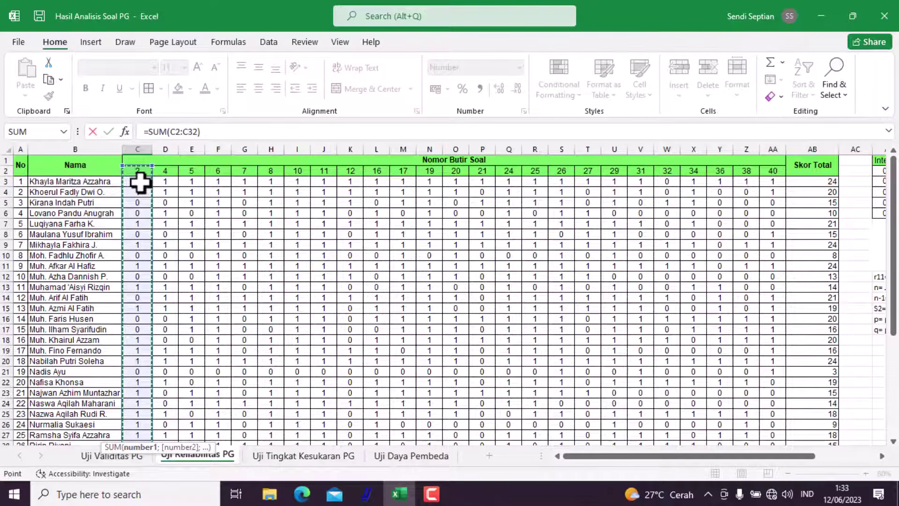
drag(139, 182, 138, 422)
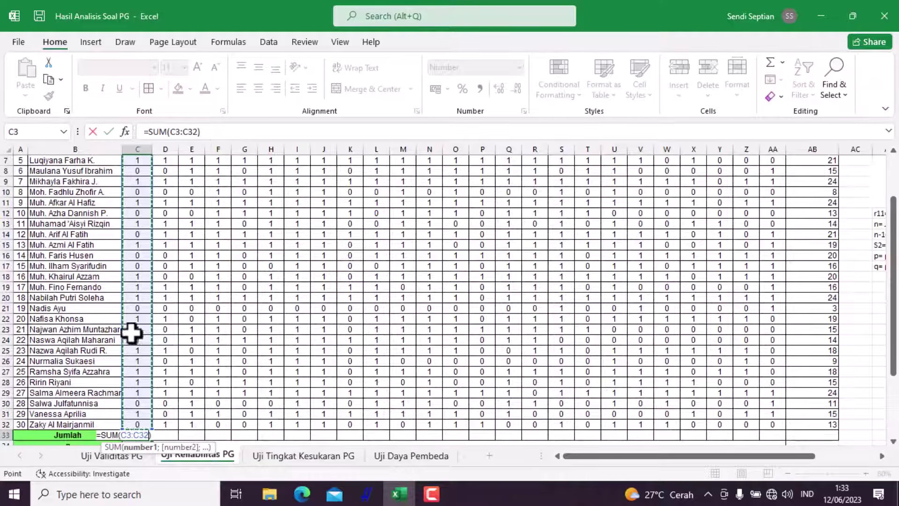
scroll(140, 330, down, 2)
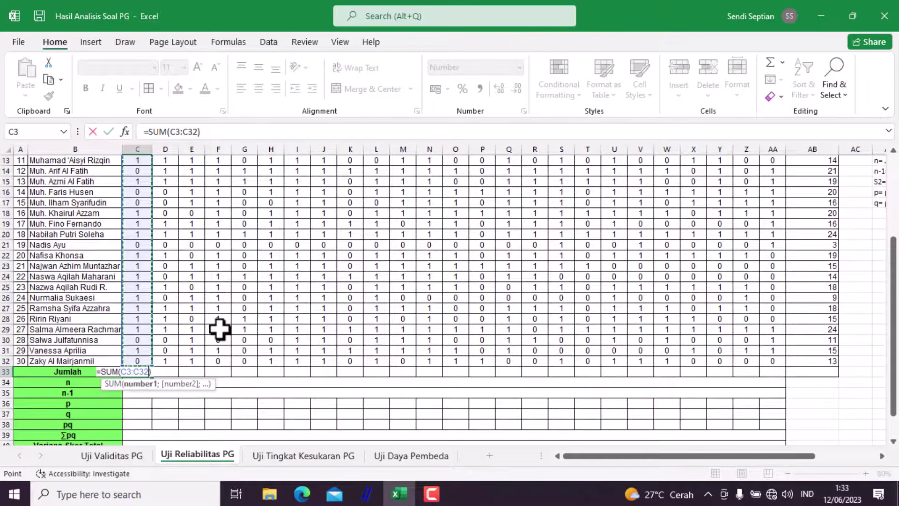
key(Return)
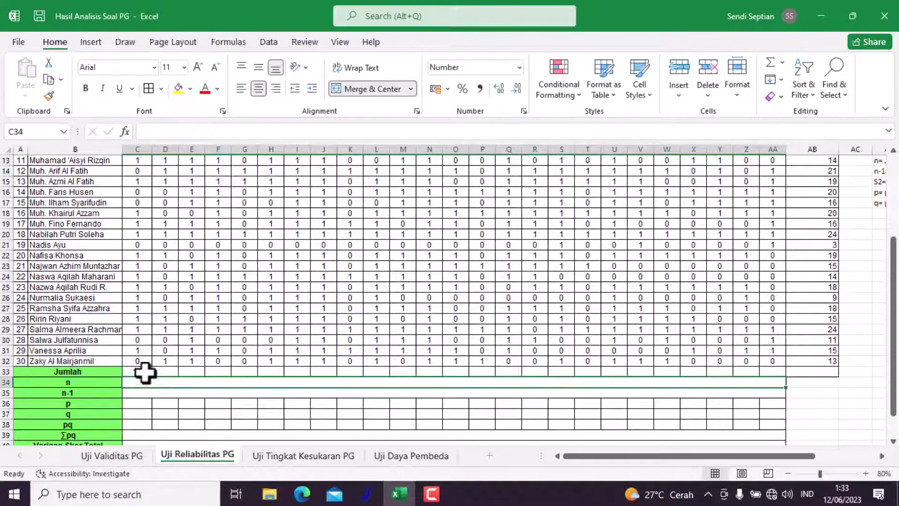
click(145, 372)
drag(152, 375, 779, 380)
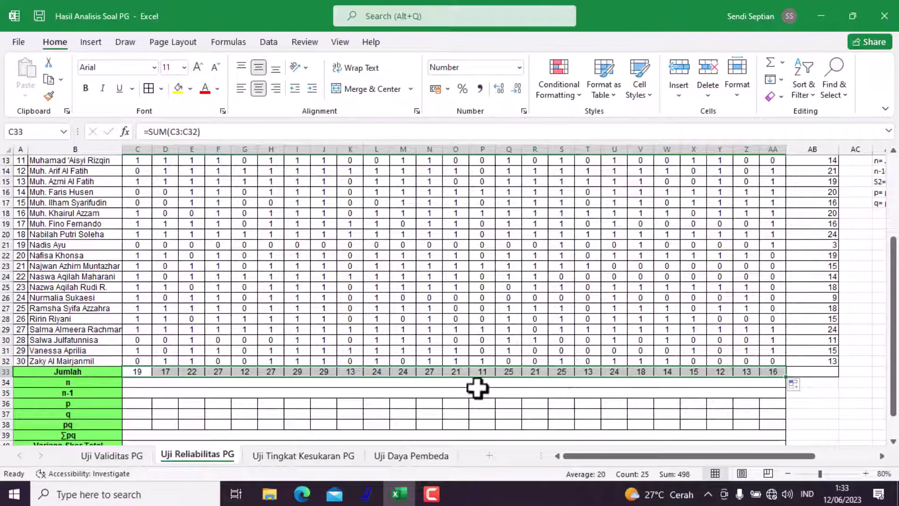
Enter 25 as n in row 34 and 24 as n-1 in row 35.
click(454, 386)
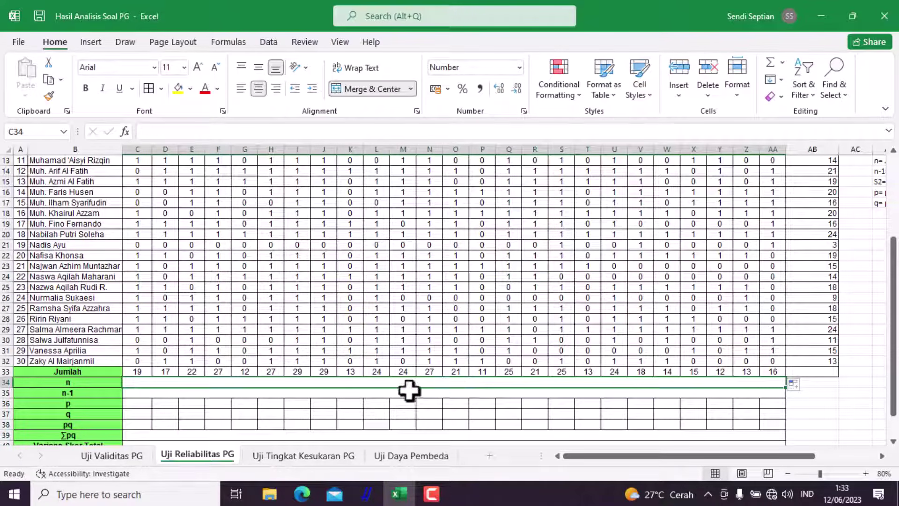
scroll(468, 349, up, 4)
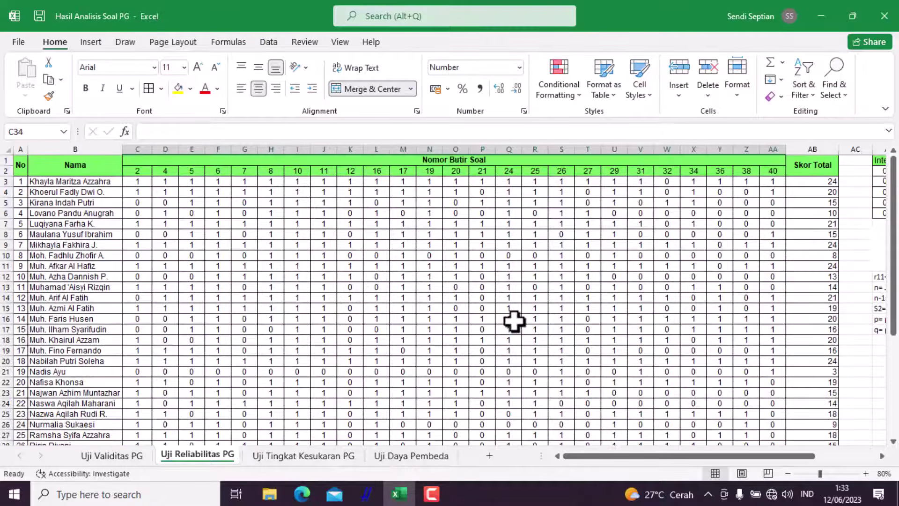
scroll(516, 321, down, 3)
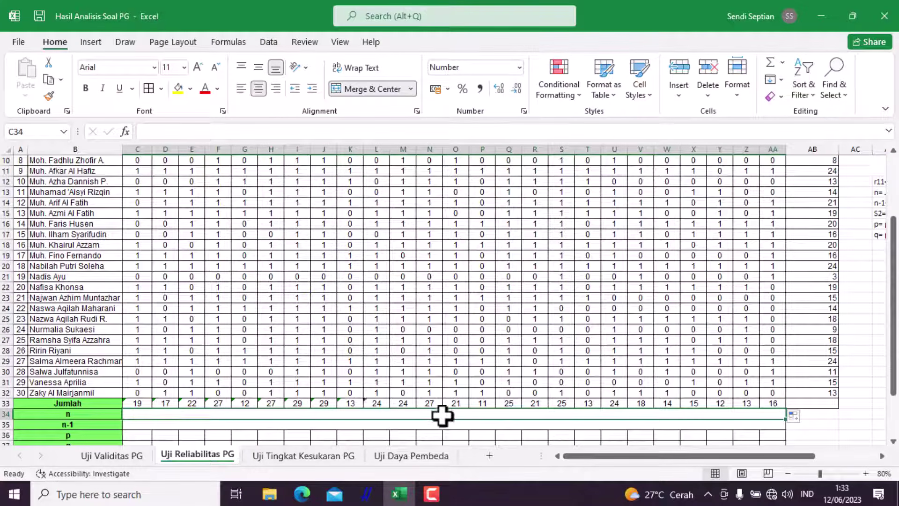
text(25)
key(Return)
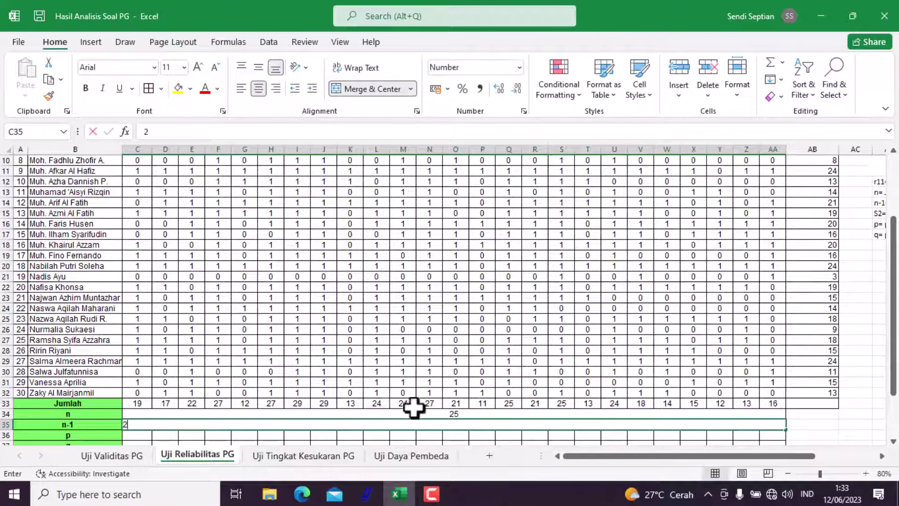
text(2)
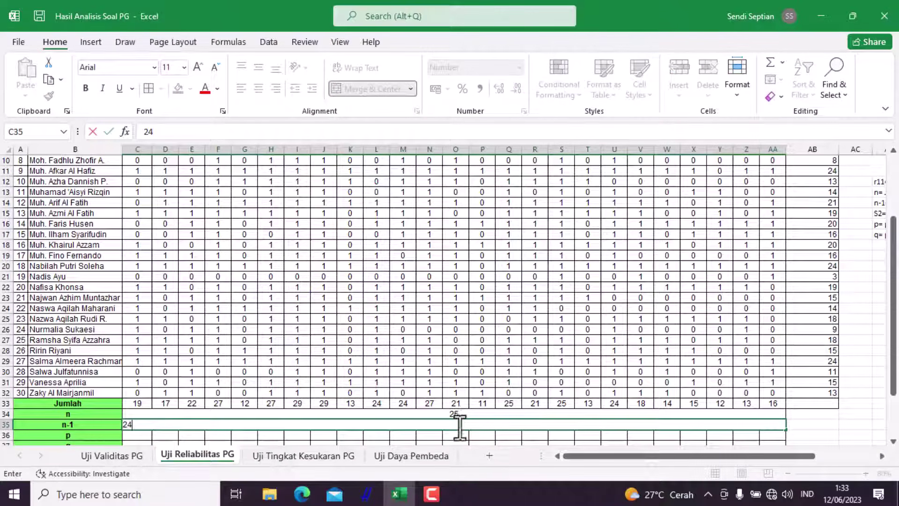
click(461, 432)
Calculate p in C36 with =C33/30, consulting the symbol definitions, and fill the formula across the row to AA36.
scroll(461, 432, down, 3)
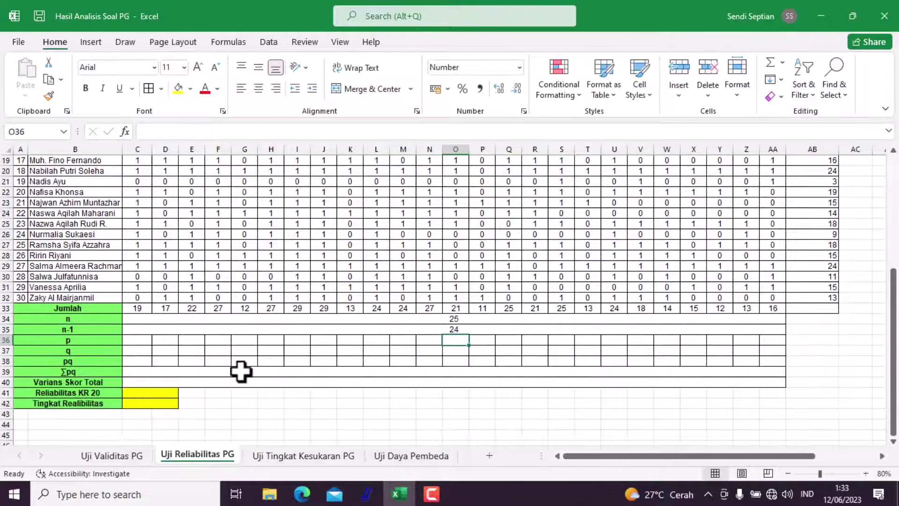
click(142, 341)
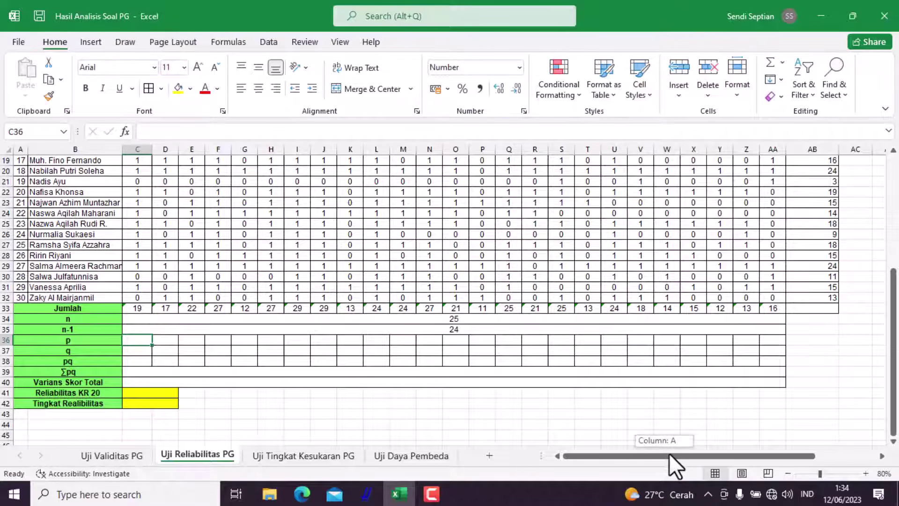
drag(669, 453, 746, 453)
scroll(728, 328, up, 6)
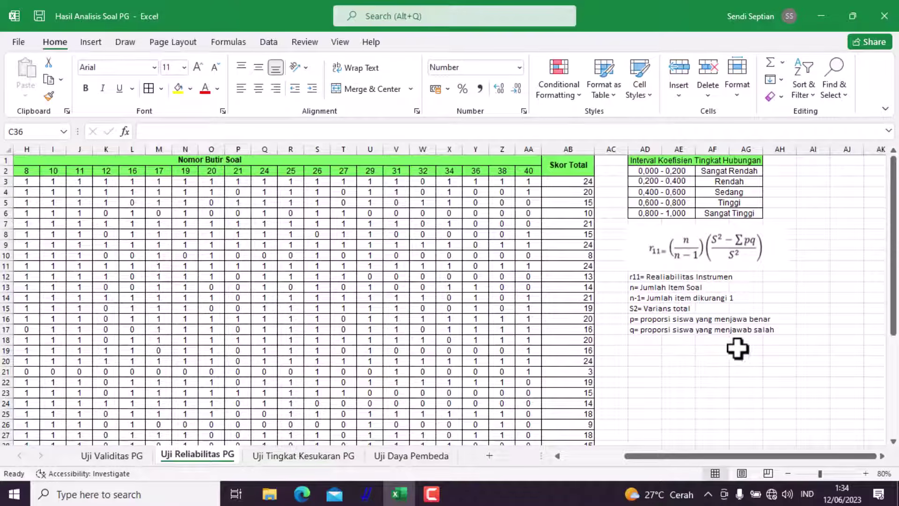
drag(698, 454, 637, 454)
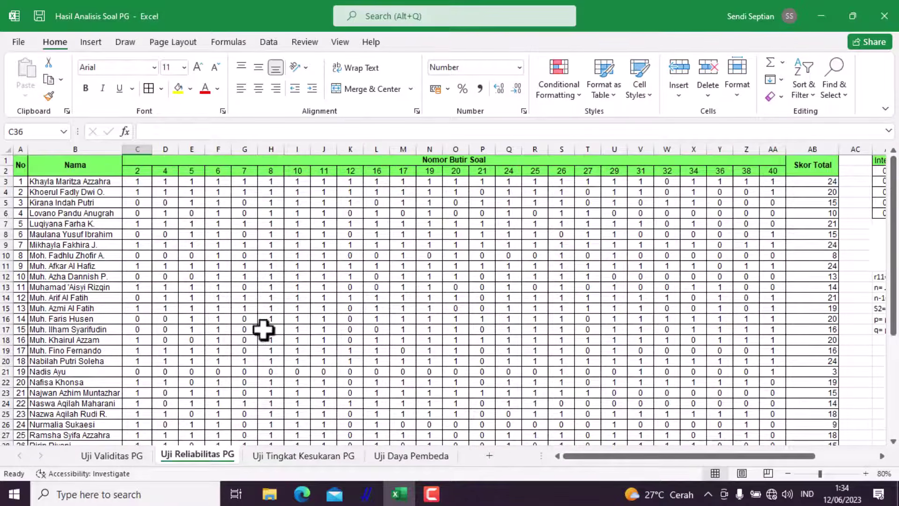
scroll(229, 329, down, 4)
scroll(226, 330, down, 2)
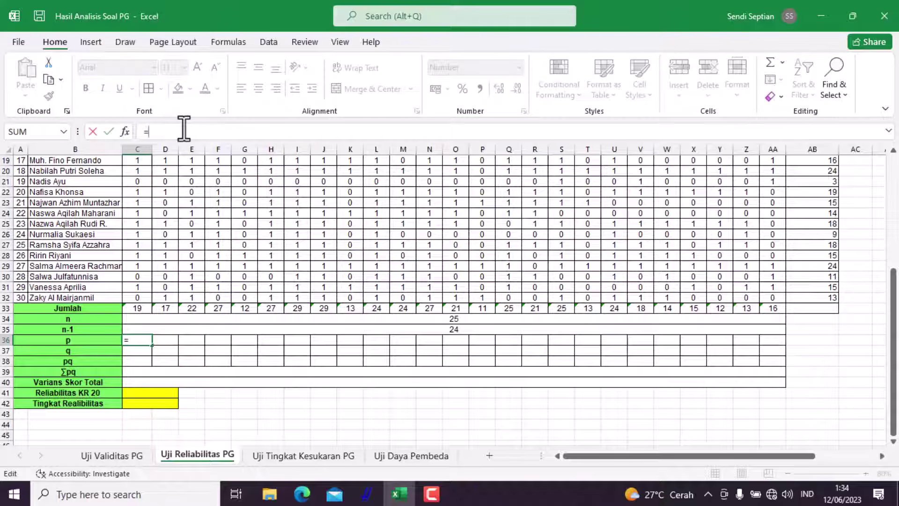
click(137, 309)
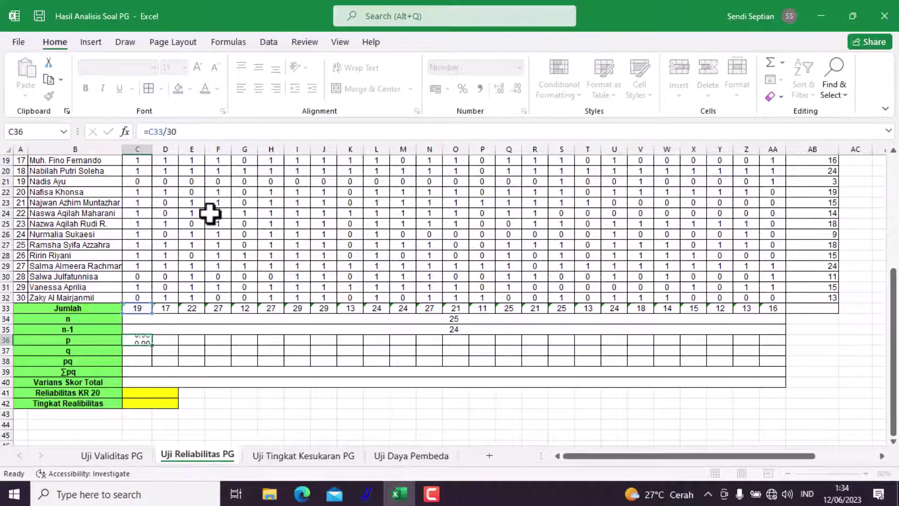
text(30)
key(Return)
click(141, 340)
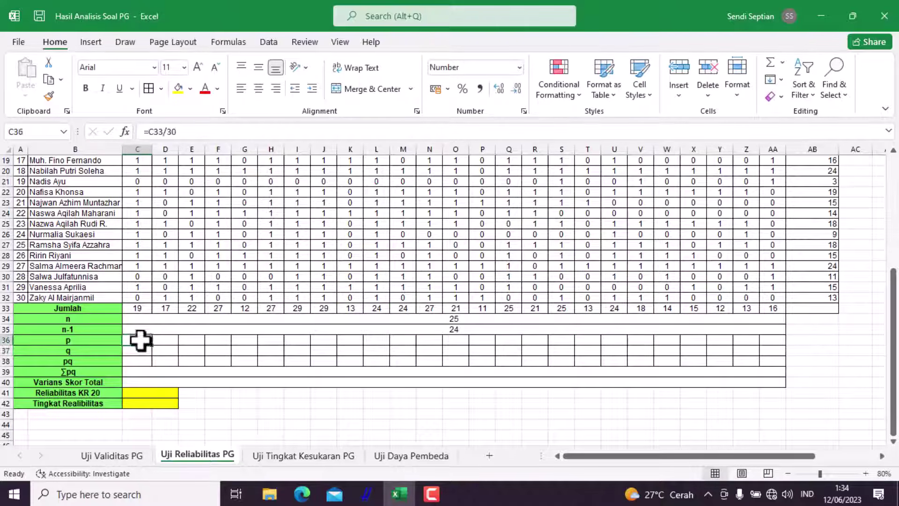
drag(151, 345, 776, 346)
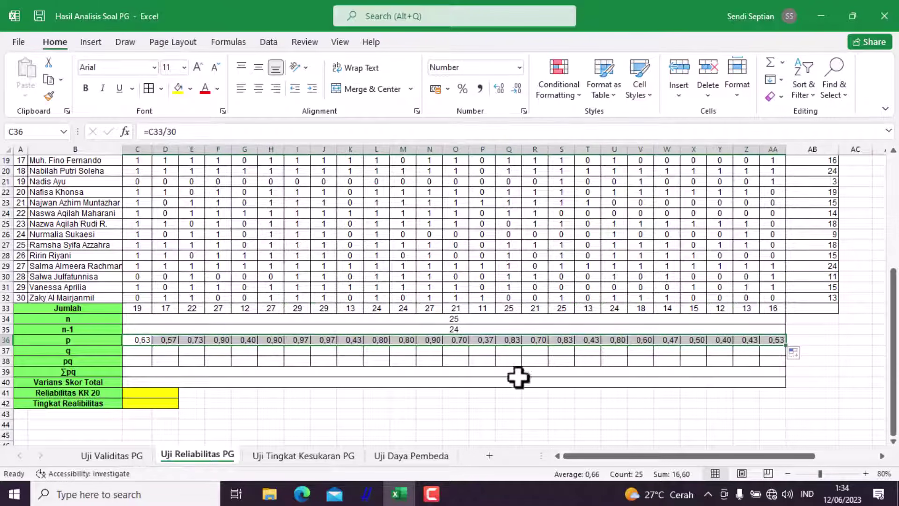
Calculate q in C37 with =1-C36 and fill the formula across the row to AA37.
click(141, 351)
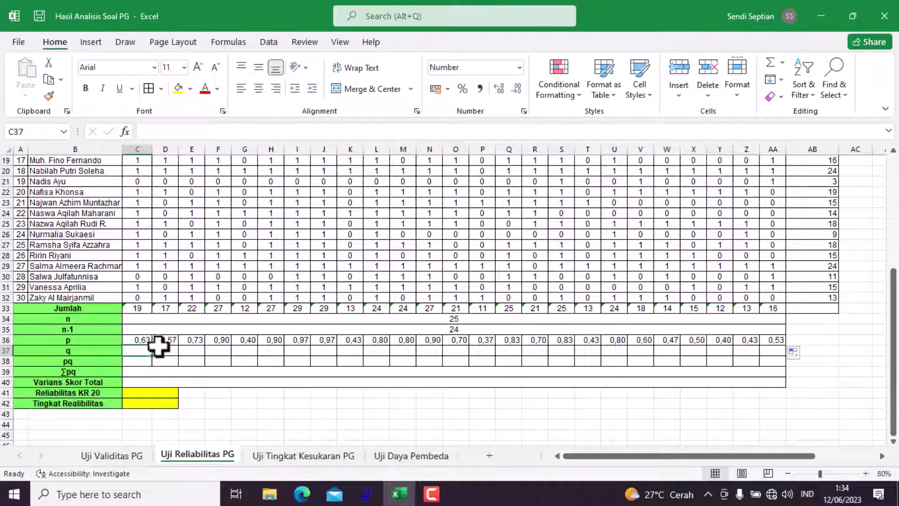
text(1)
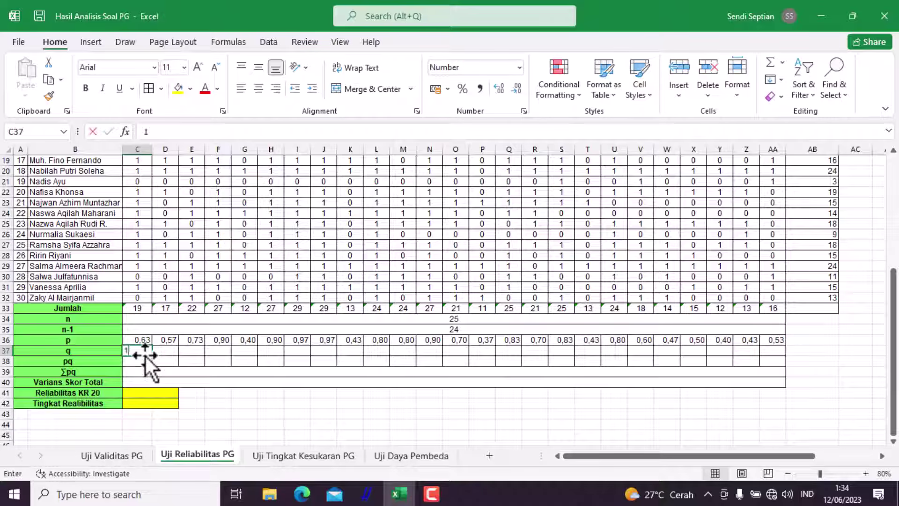
key(BackSpace)
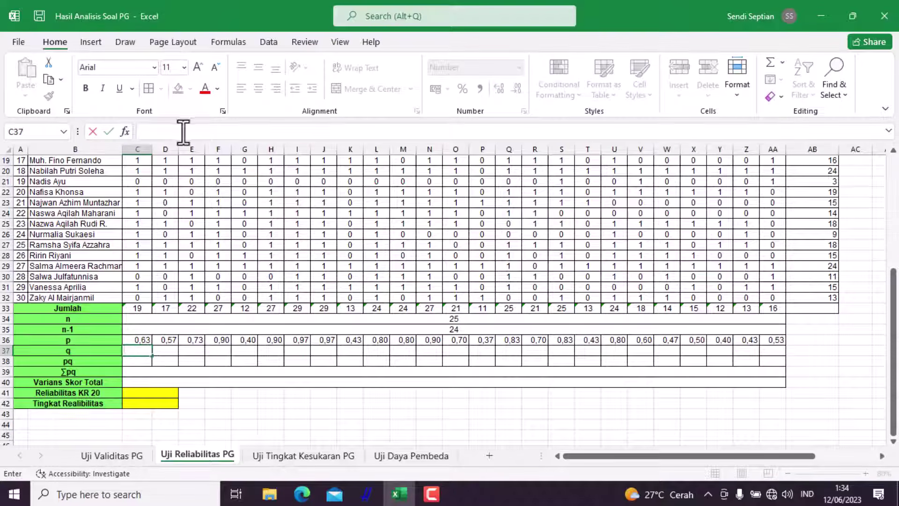
text(=1-C36)
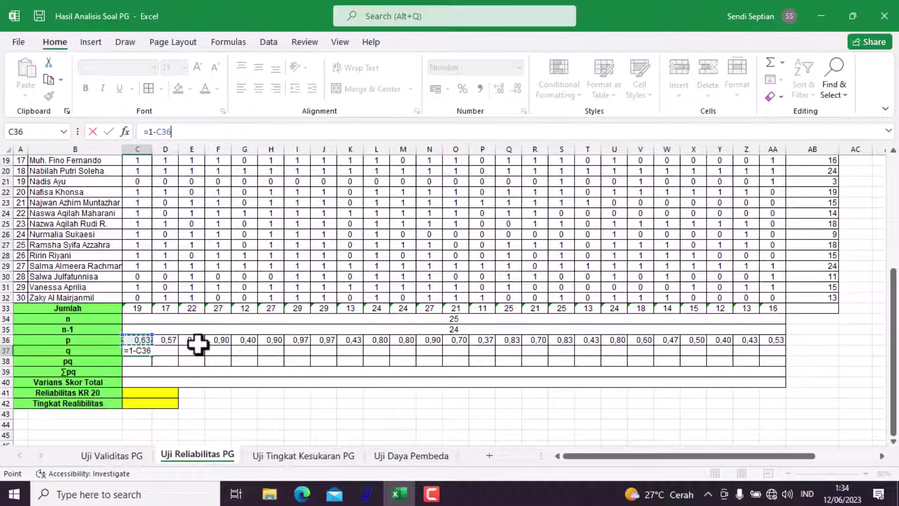
key(Return)
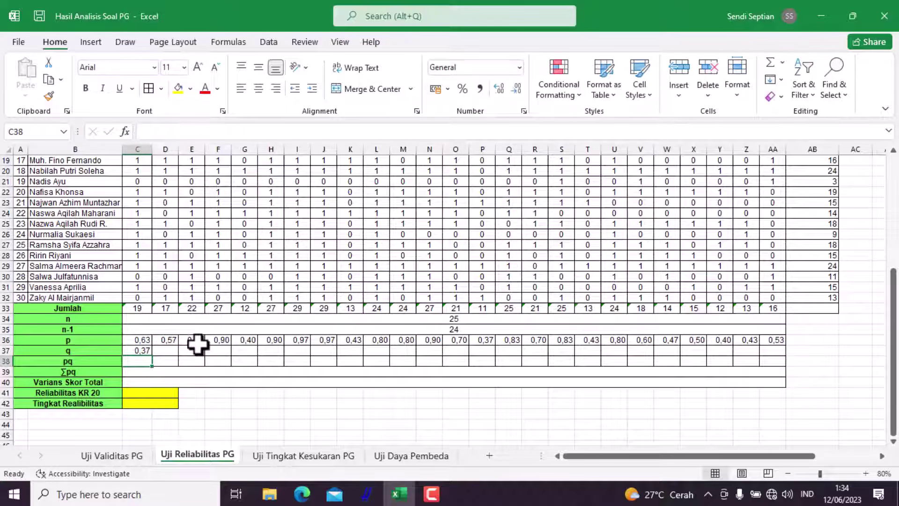
click(144, 353)
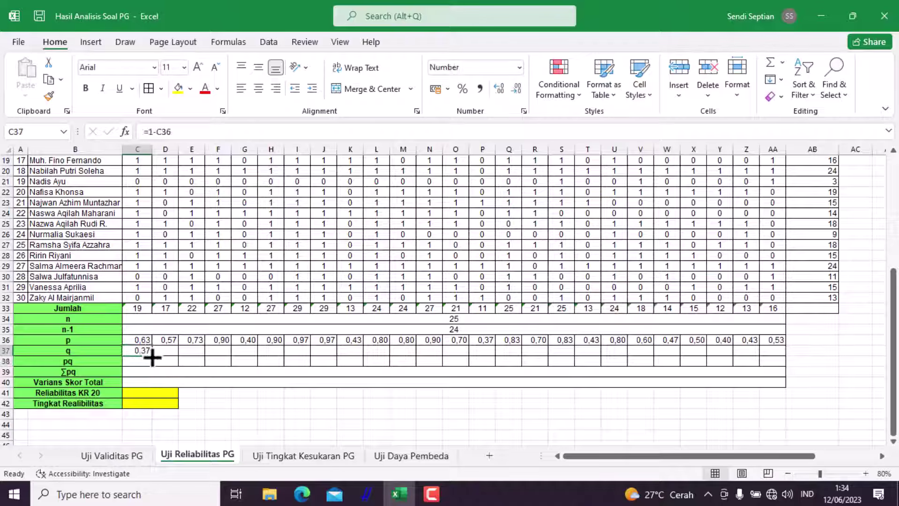
drag(151, 356, 776, 374)
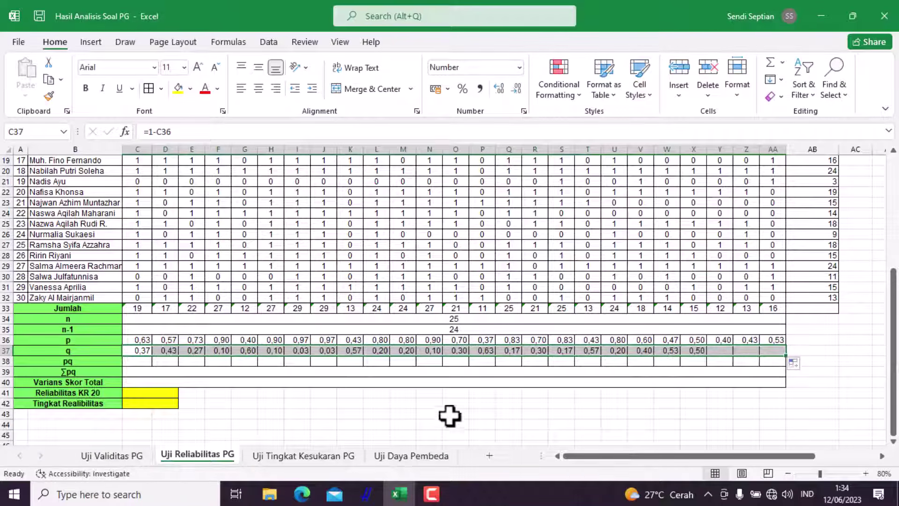
Calculate pq in C38 with =C36*C37 and fill the formula across the row to AA38.
click(132, 361)
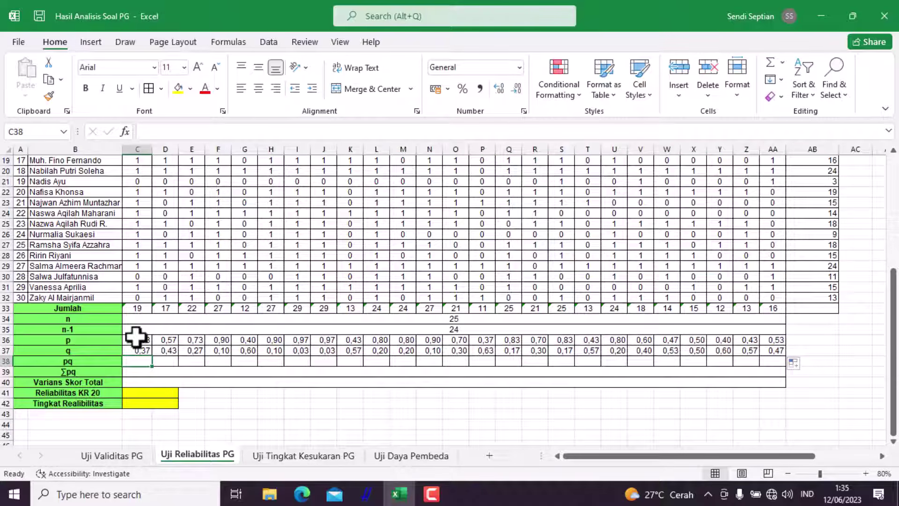
click(173, 133)
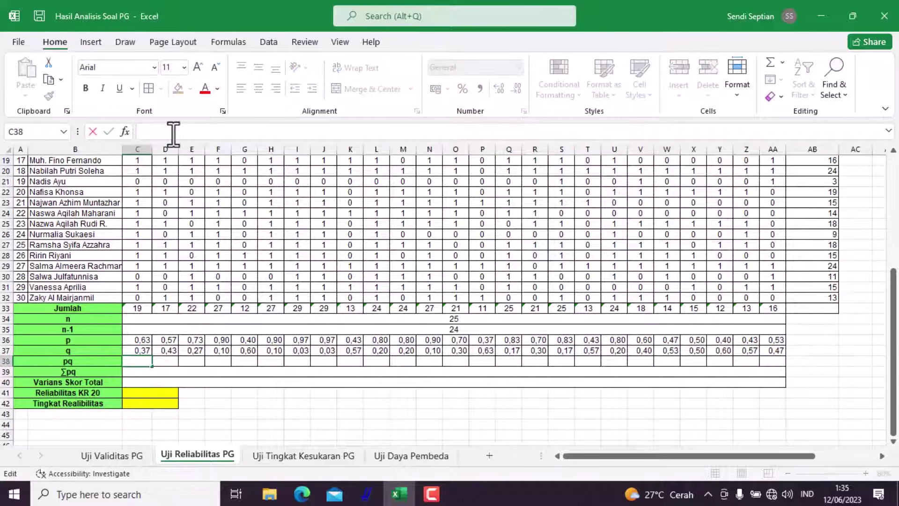
click(142, 340)
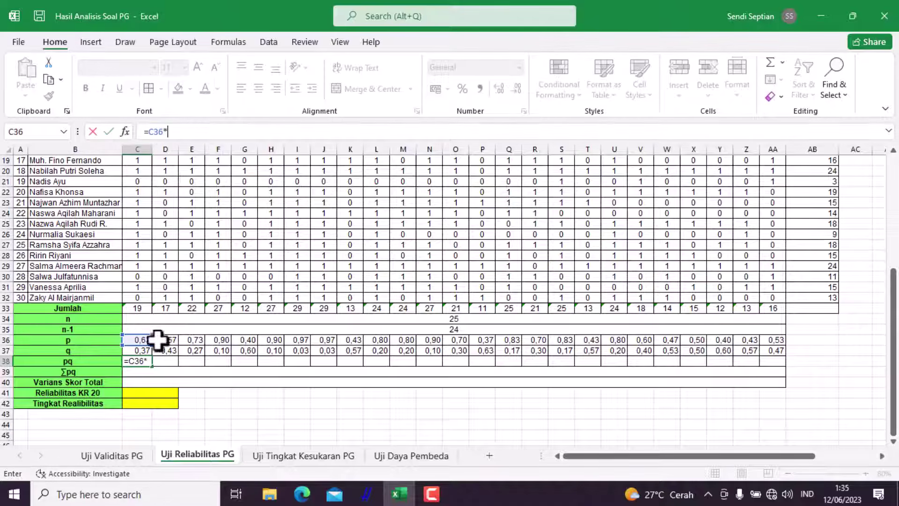
click(143, 350)
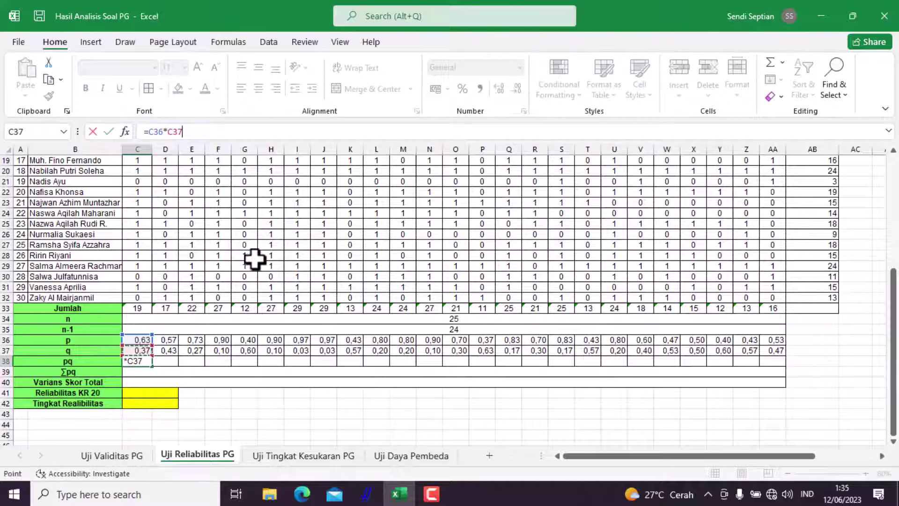
key(Return)
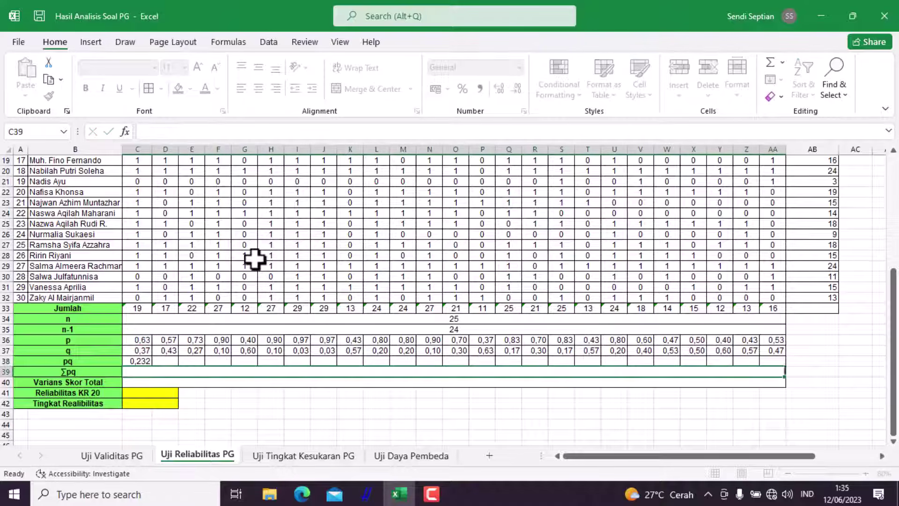
click(140, 361)
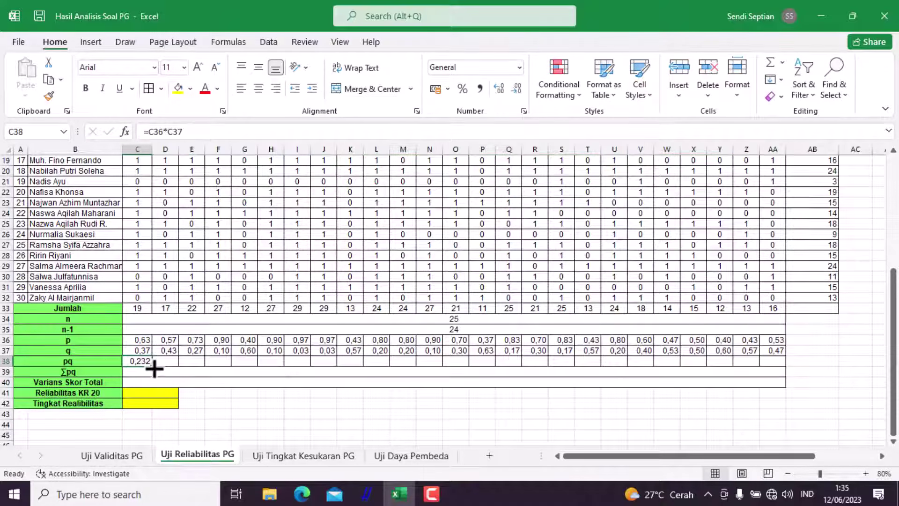
drag(152, 365, 780, 361)
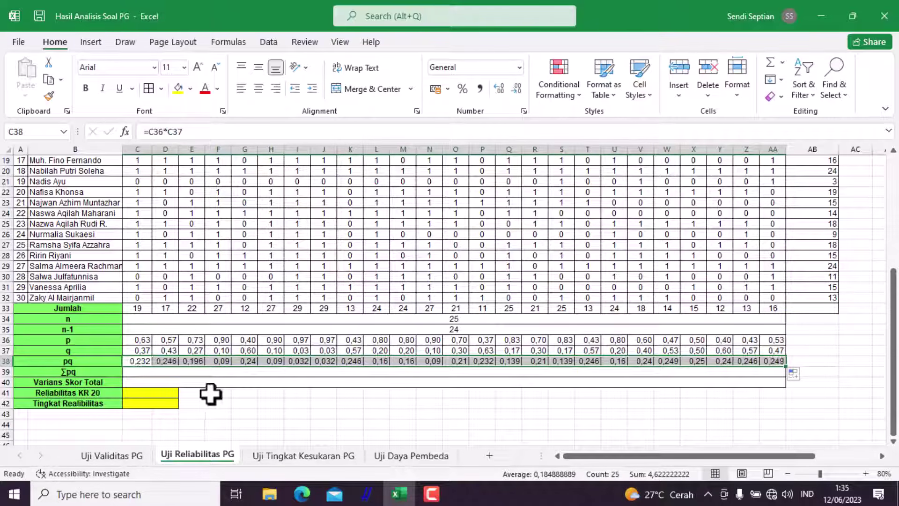
Calculate ∑pq in C39 by summing the pq row with =SUM(C38:AA38).
click(140, 373)
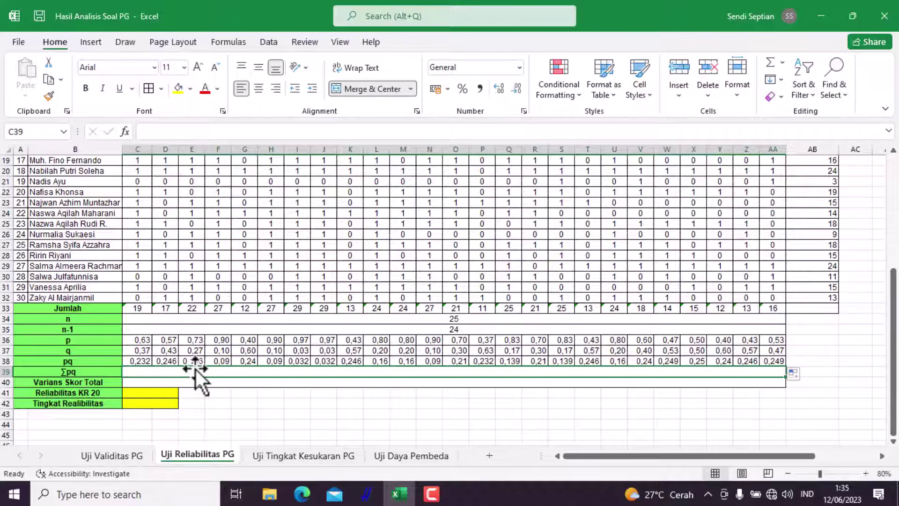
click(770, 61)
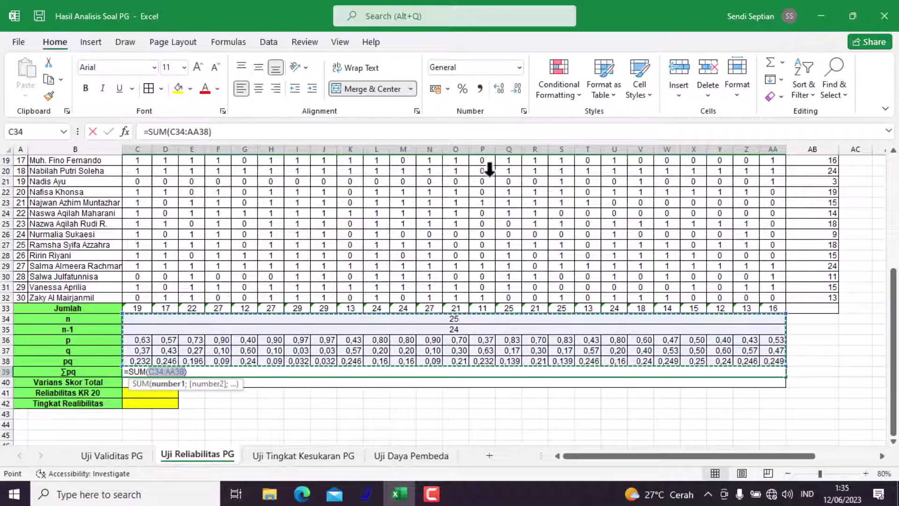
drag(139, 359, 777, 364)
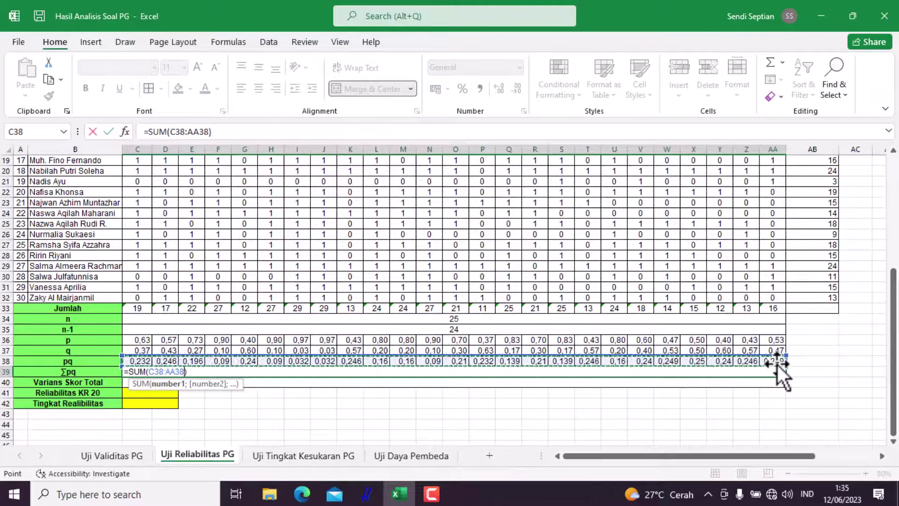
key(Return)
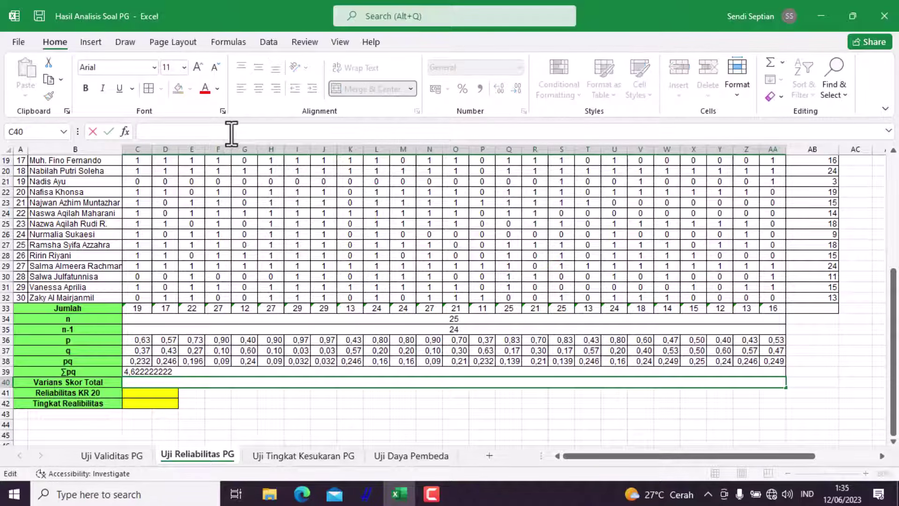
Calculate Varians Skor Total in C40 by applying the VAR function to the total scores in AB3:AB32.
text(=V)
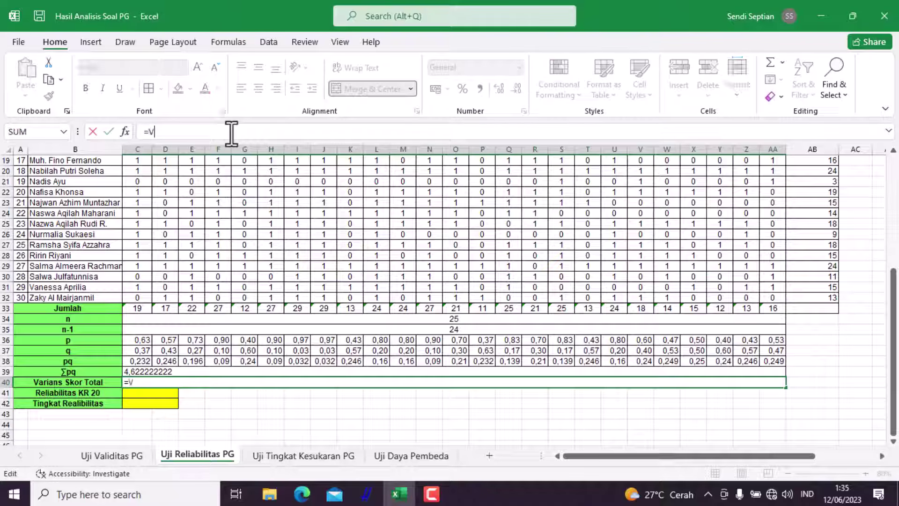
text(AR)
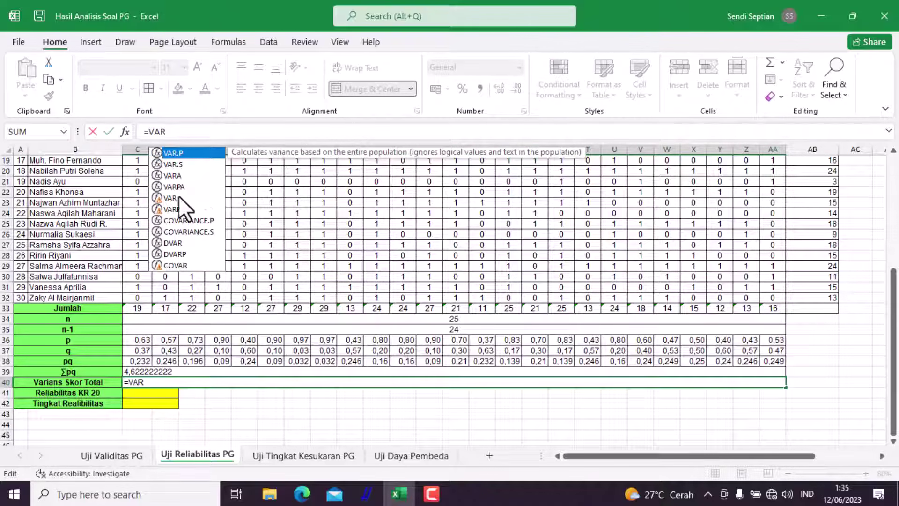
double_click(178, 198)
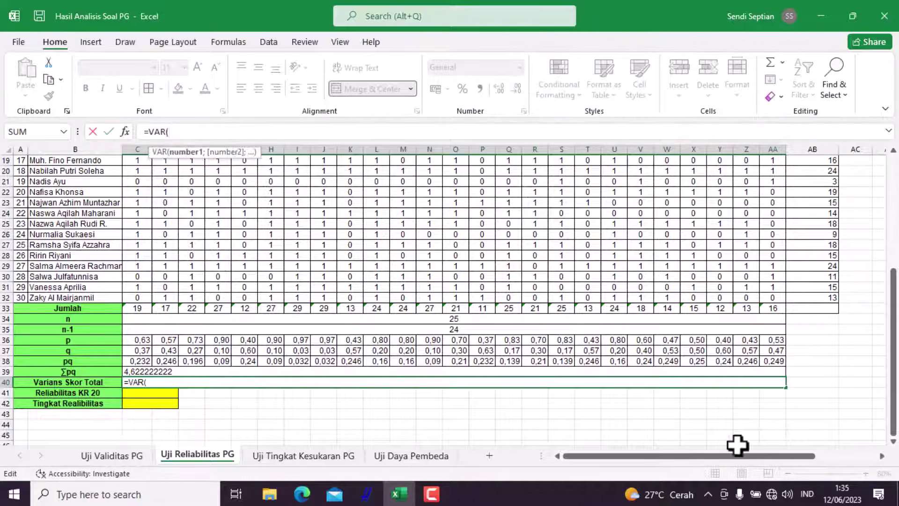
drag(723, 454, 790, 454)
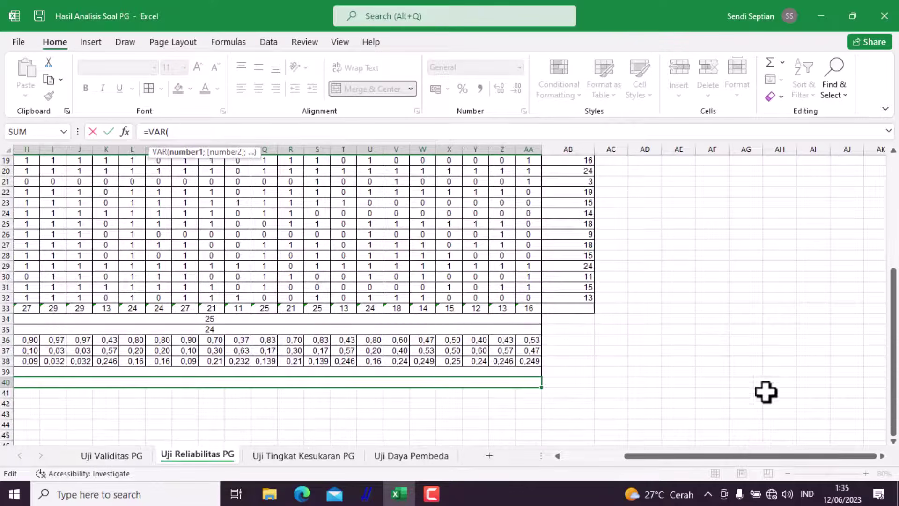
scroll(617, 293, up, 4)
scroll(617, 294, up, 2)
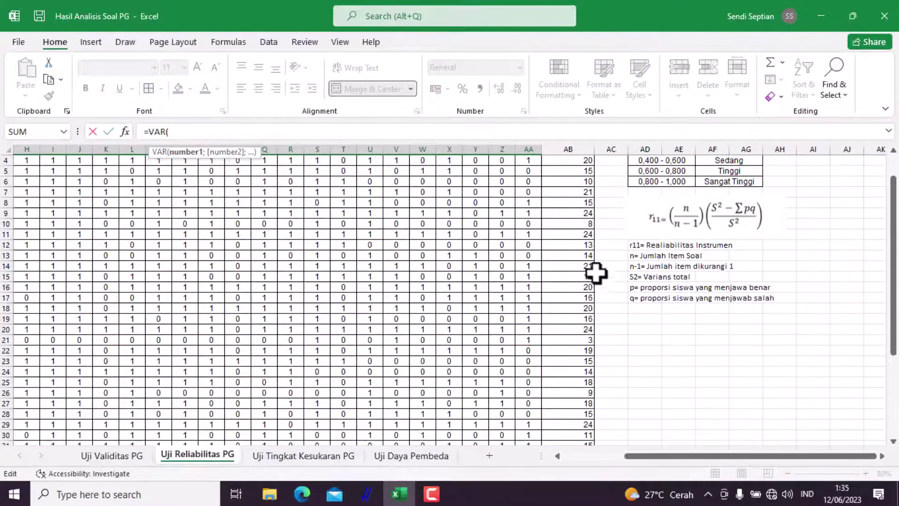
drag(576, 183, 580, 412)
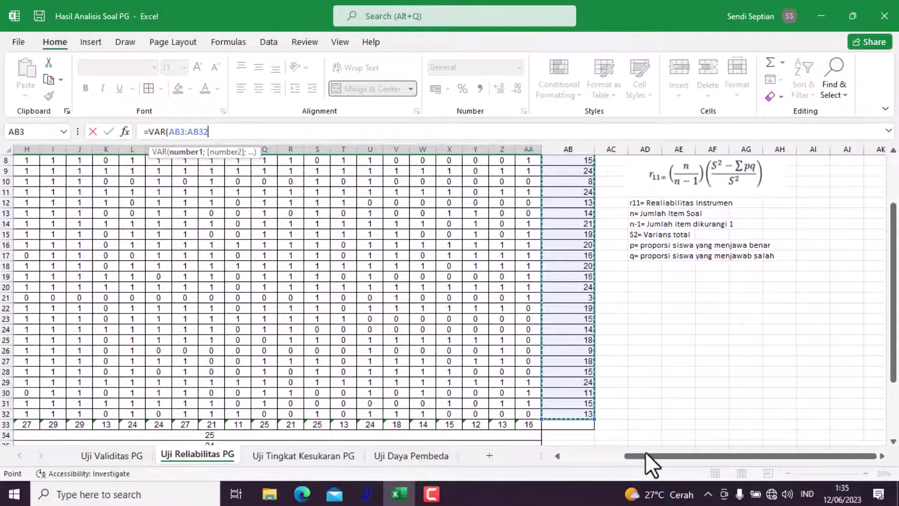
drag(643, 455, 399, 449)
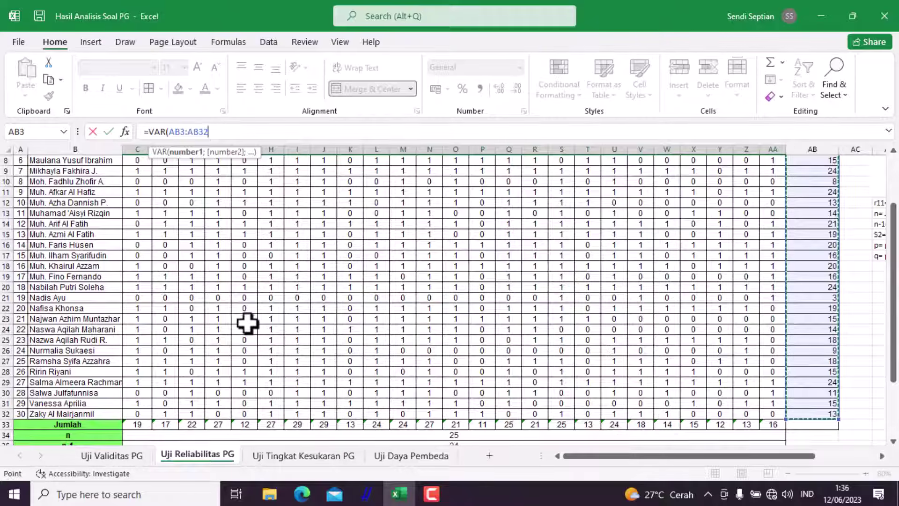
key(Return)
Examine the r11 formula and its symbol definitions beside the score table, and match them to the calculation rows above Reliabilitas KR 20.
scroll(244, 375, down, 2)
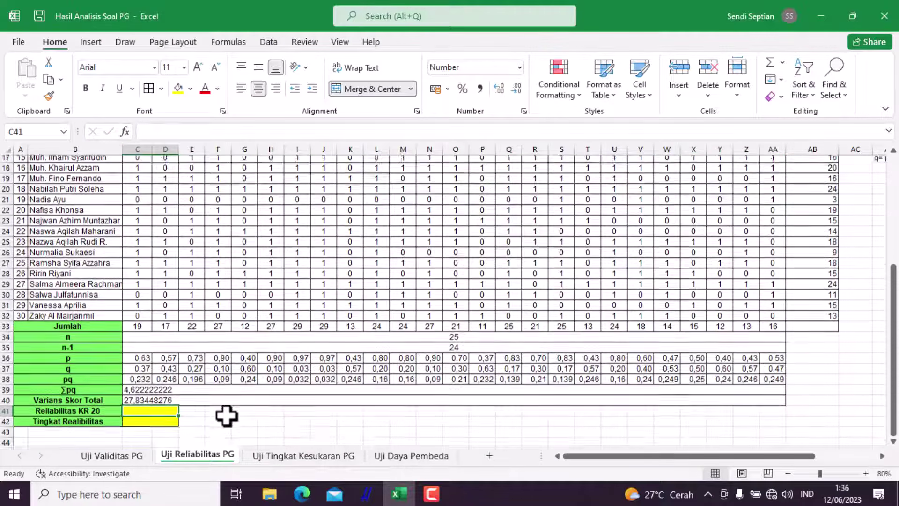
scroll(199, 406, down, 1)
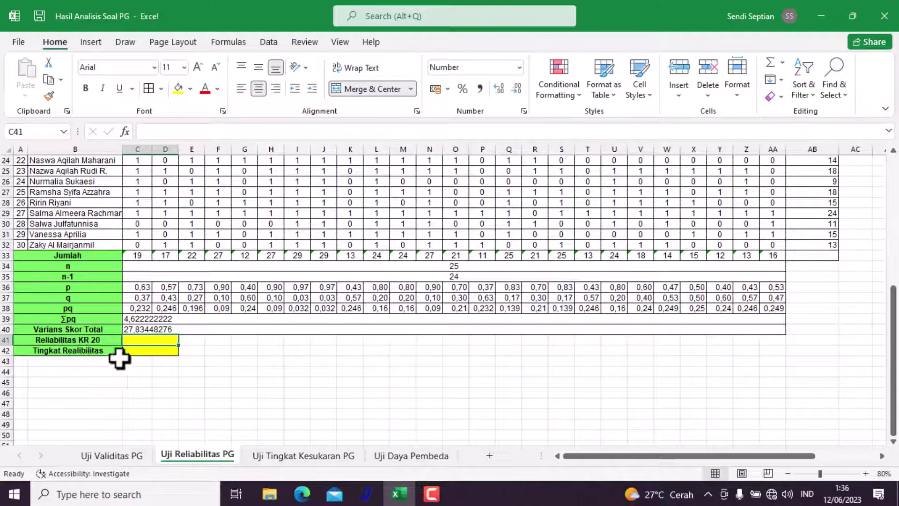
drag(642, 457, 798, 461)
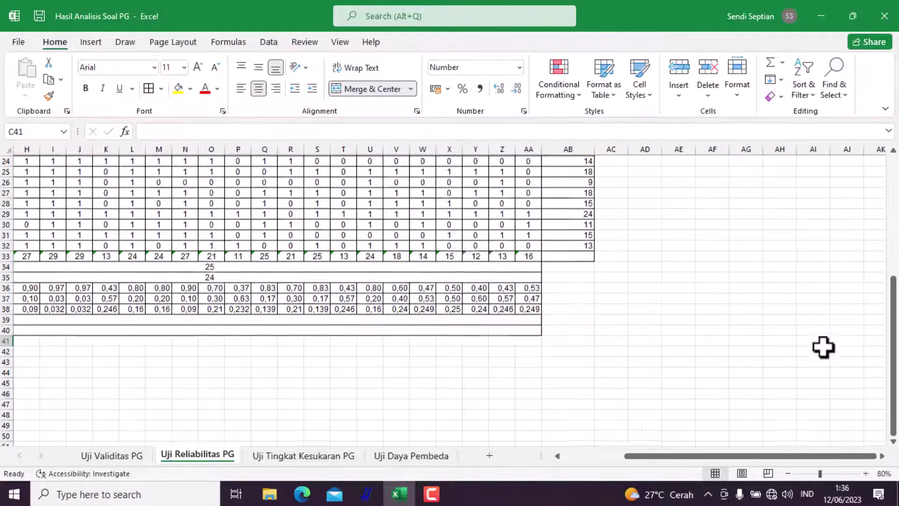
scroll(749, 318, up, 8)
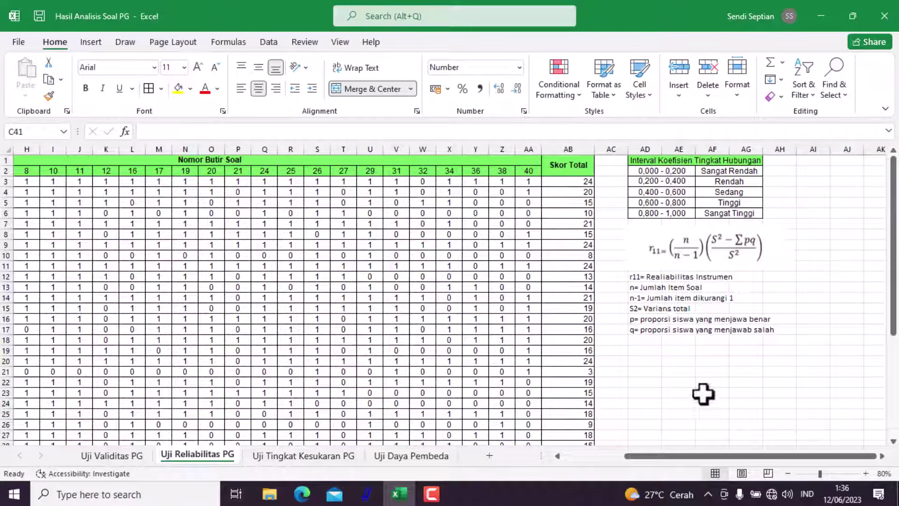
drag(698, 455, 546, 449)
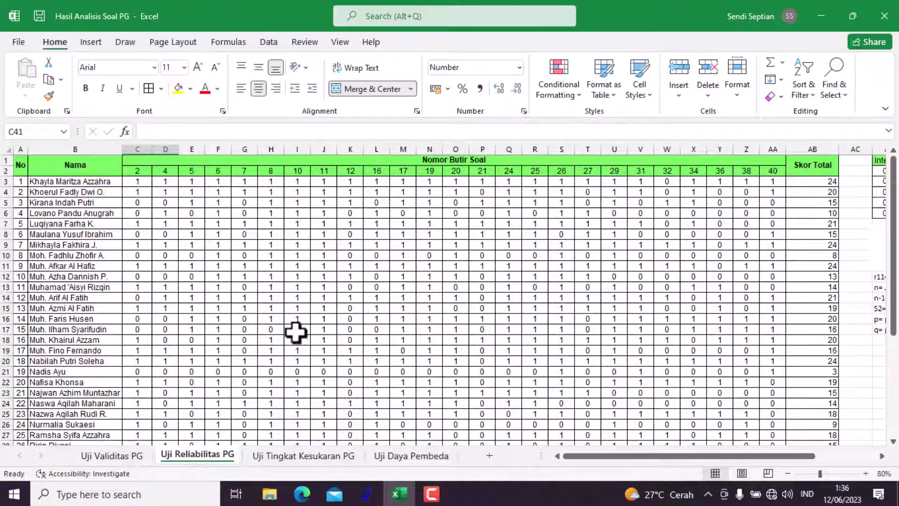
scroll(261, 349, down, 7)
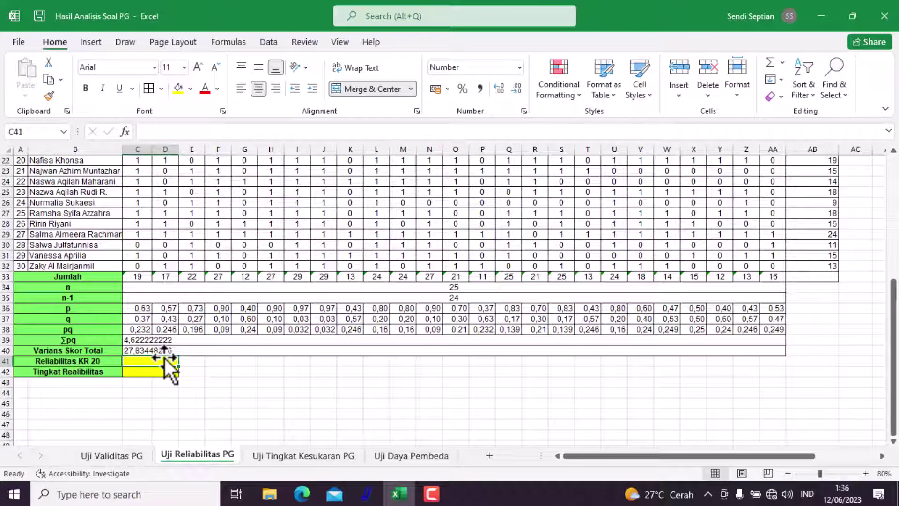
click(193, 358)
click(165, 363)
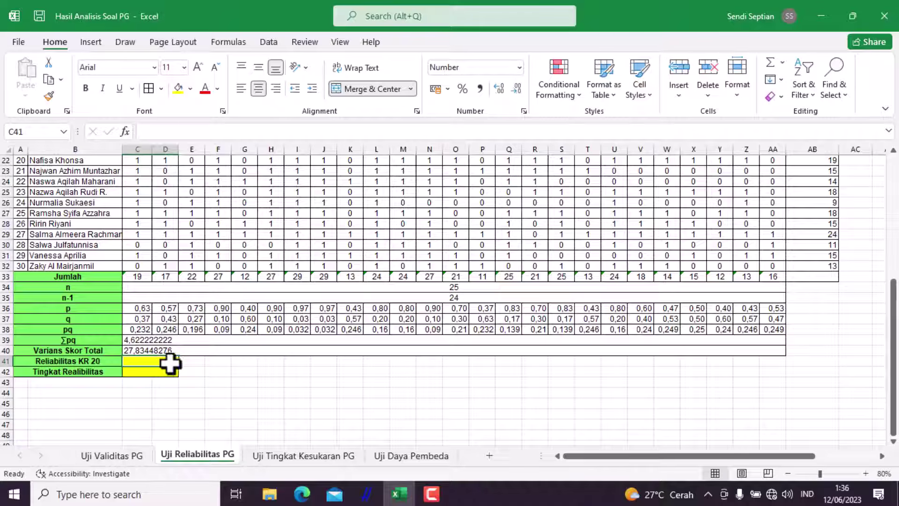
Start the Reliabilitas KR 20 formula in C41 with n divided by n-1, entering =(C34/C35)*( according to the r11 formula.
scroll(867, 227, up, 1)
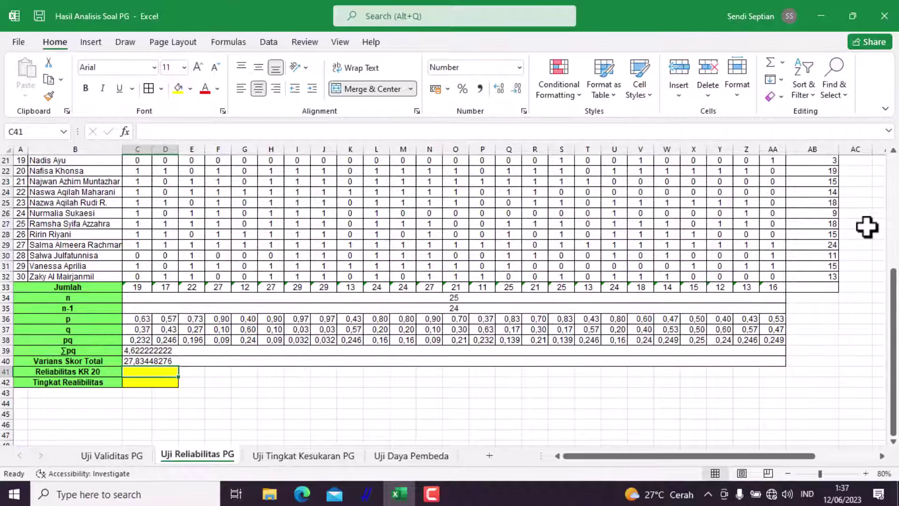
scroll(866, 227, up, 4)
drag(776, 456, 847, 449)
click(233, 135)
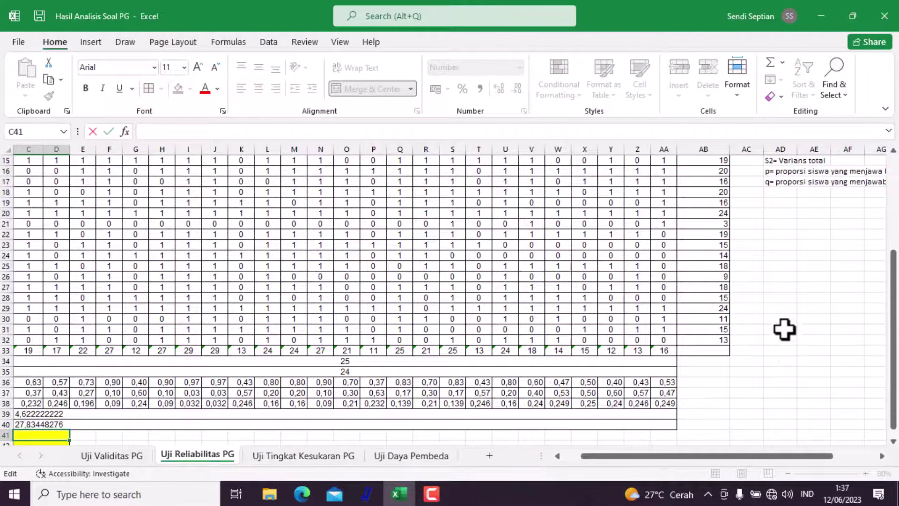
scroll(782, 326, up, 4)
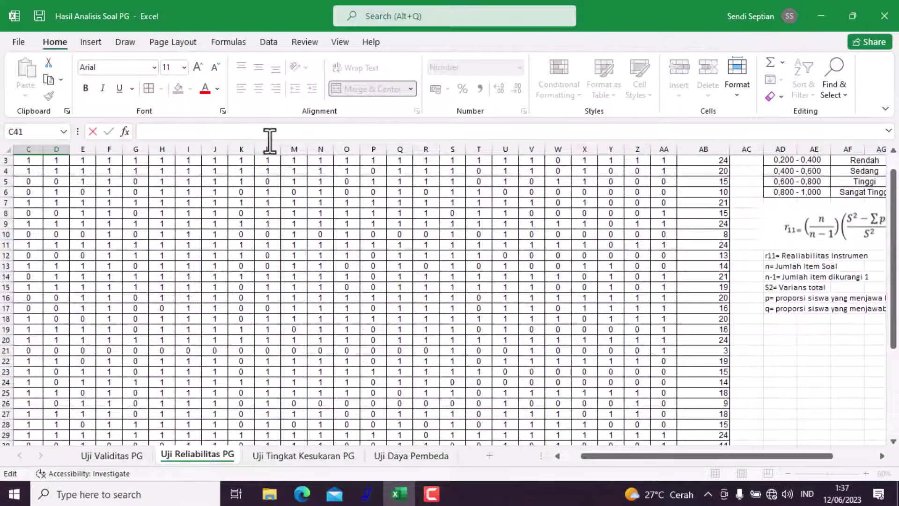
text(=()
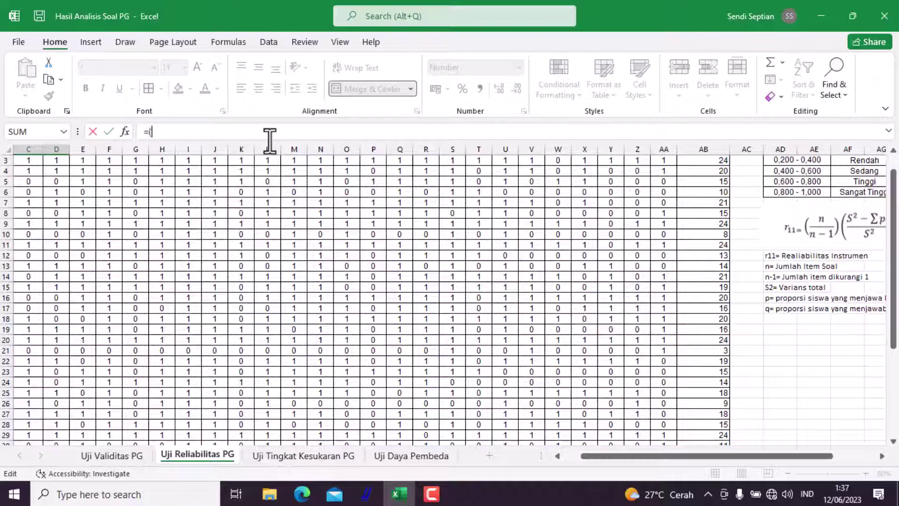
scroll(305, 246, down, 5)
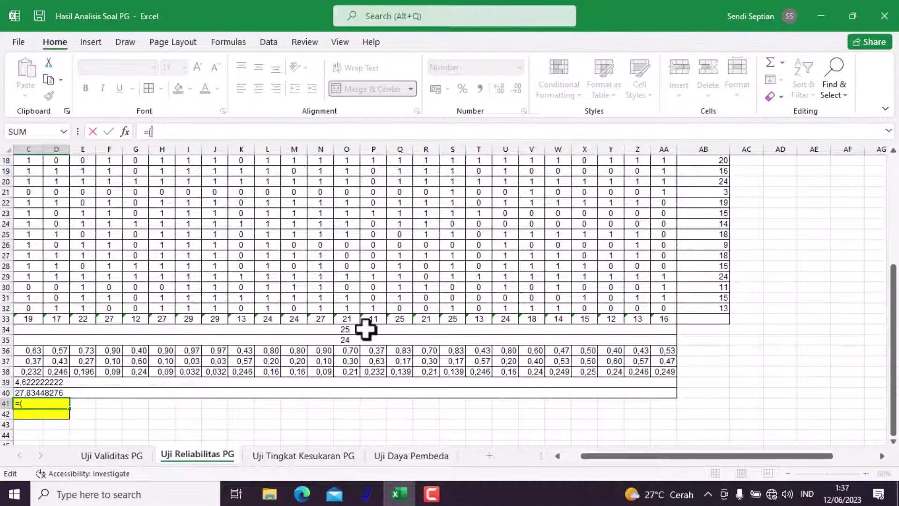
click(368, 331)
scroll(725, 305, up, 1)
scroll(726, 305, up, 5)
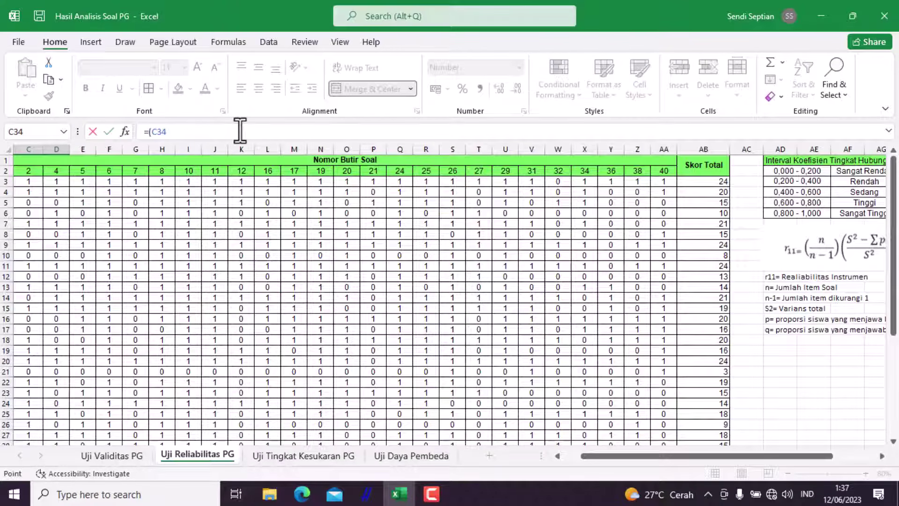
text(/)
scroll(310, 279, down, 6)
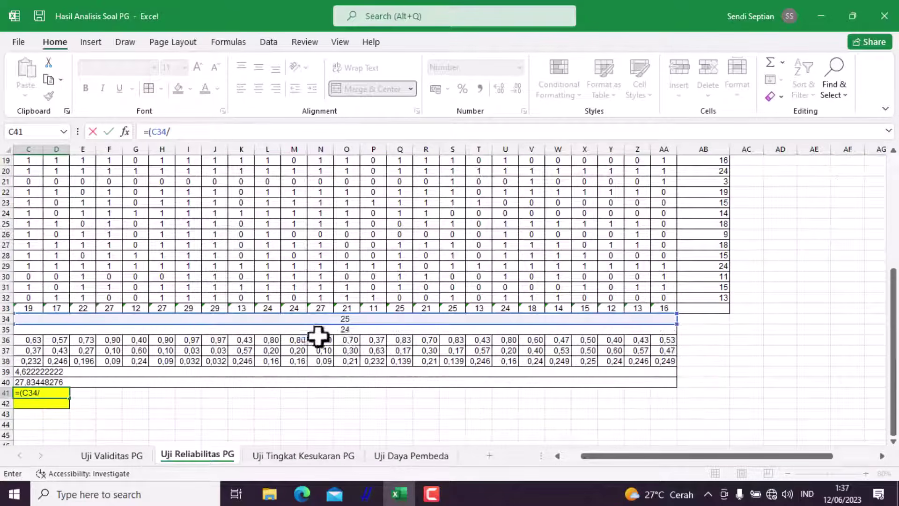
click(351, 329)
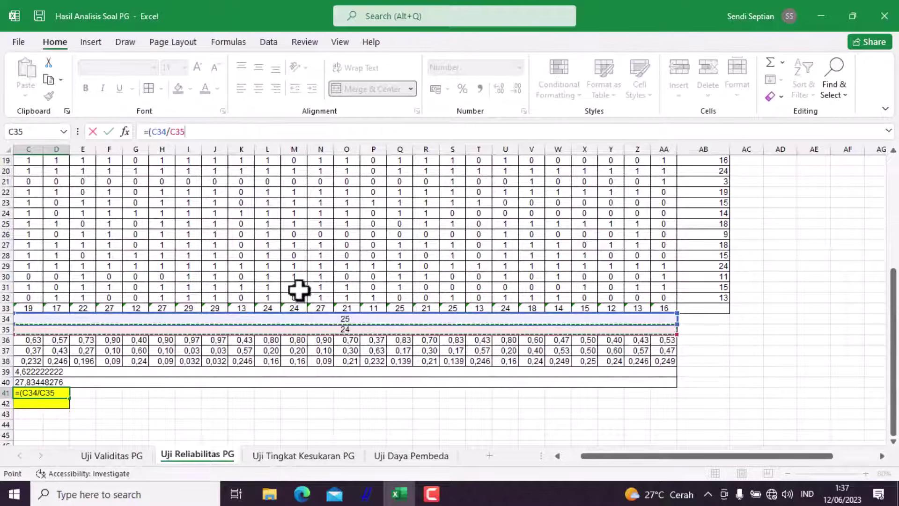
scroll(310, 251, up, 3)
scroll(311, 251, up, 3)
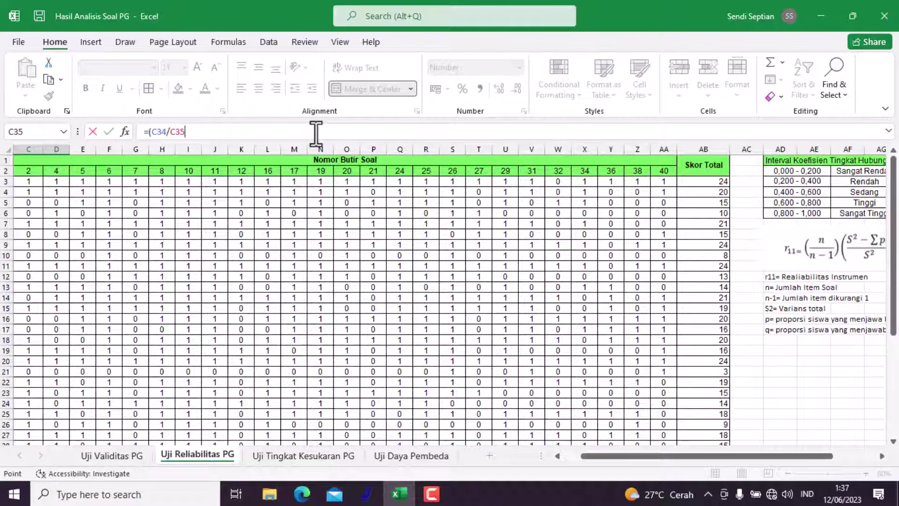
text()*()
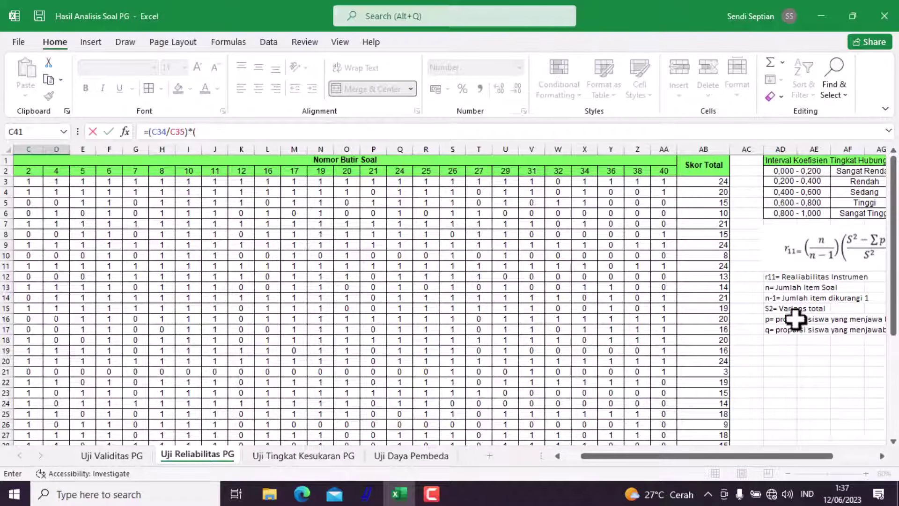
Continue the Reliabilitas KR 20 formula in C41 with Varians Skor Total minus ∑pq, adding C40-C39 inside the open bracket.
scroll(231, 330, down, 5)
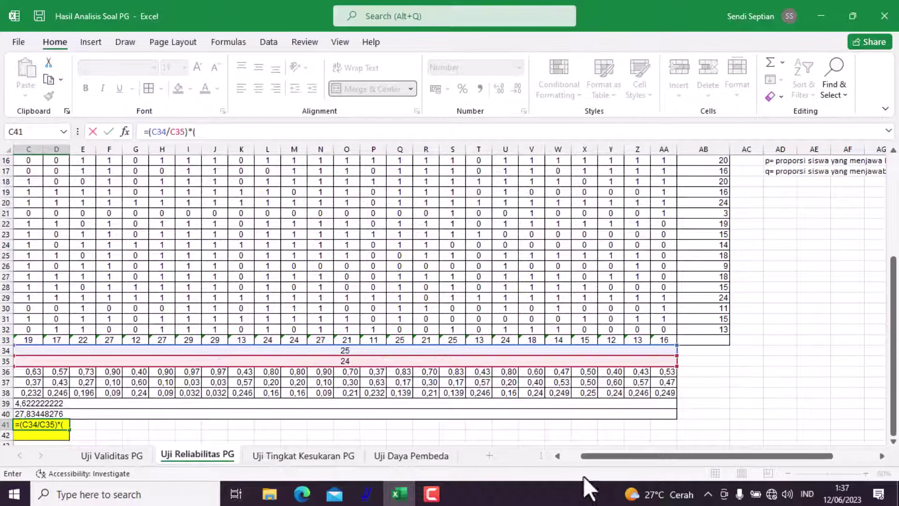
drag(591, 457, 564, 457)
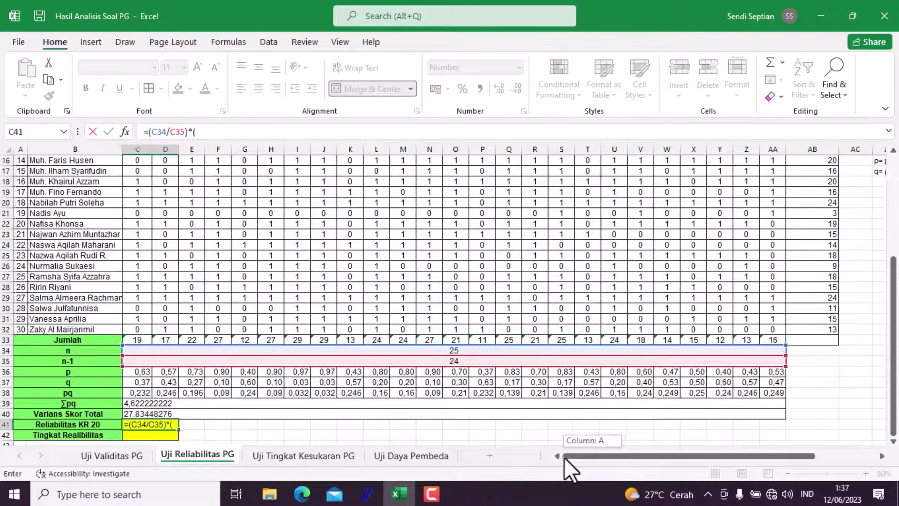
click(144, 413)
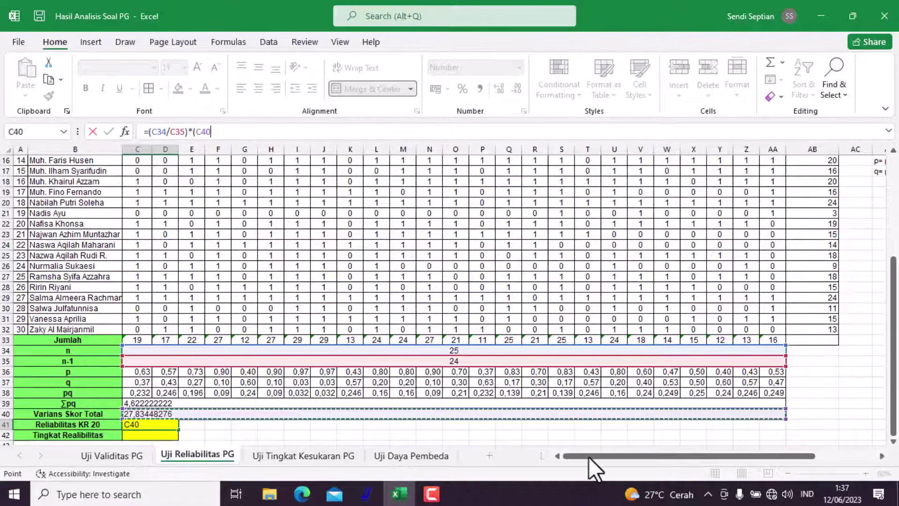
drag(589, 456, 660, 456)
scroll(650, 372, up, 3)
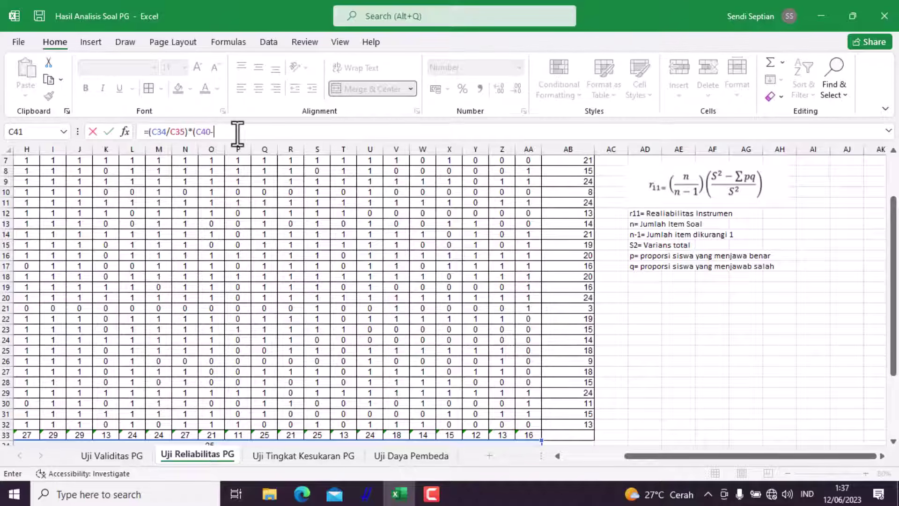
drag(641, 457, 558, 456)
scroll(288, 382, down, 3)
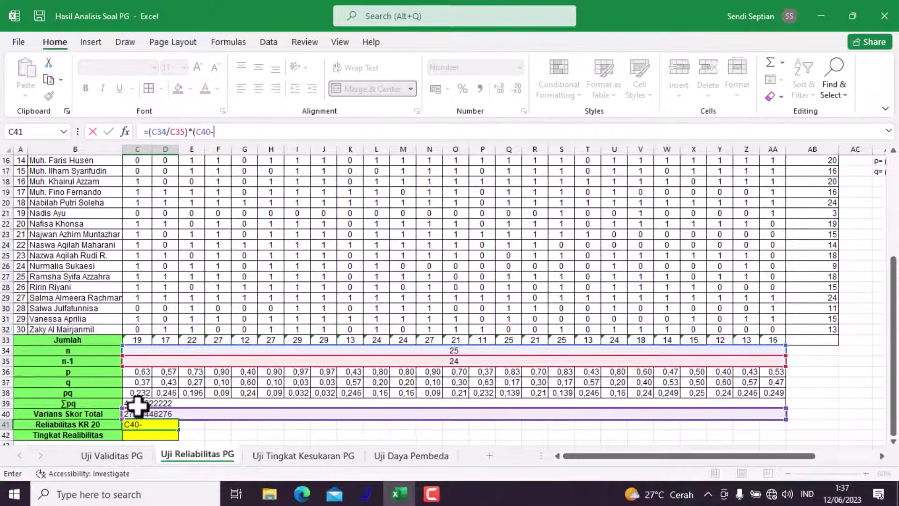
click(137, 403)
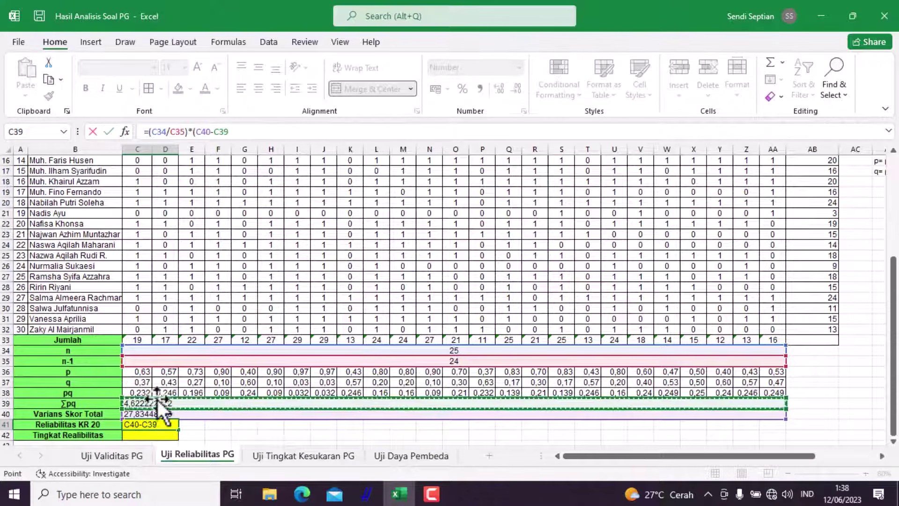
Close the bracket and divide by Varians Skor Total to complete the C41 formula as =(C34/C35)*(C40-C39)/C40.
drag(621, 453, 674, 453)
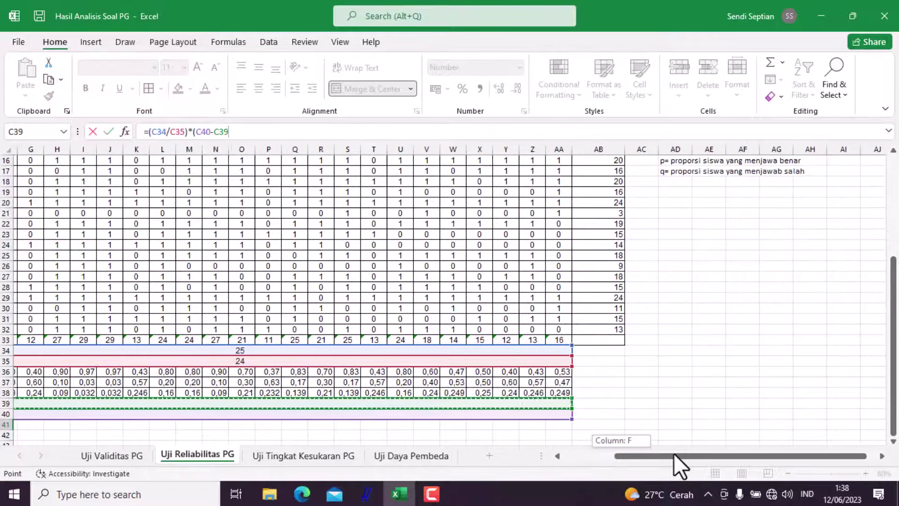
scroll(436, 271, up, 4)
scroll(417, 268, up, 1)
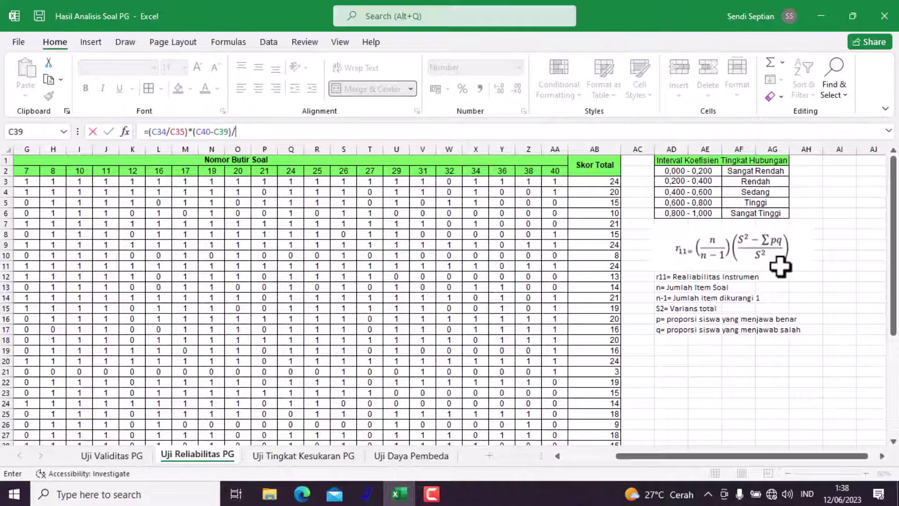
scroll(341, 315, down, 7)
drag(640, 455, 534, 450)
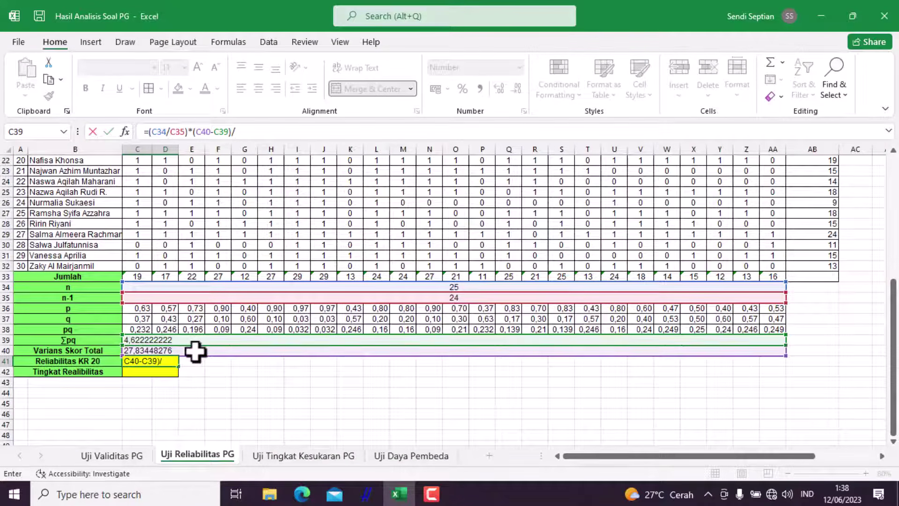
click(196, 351)
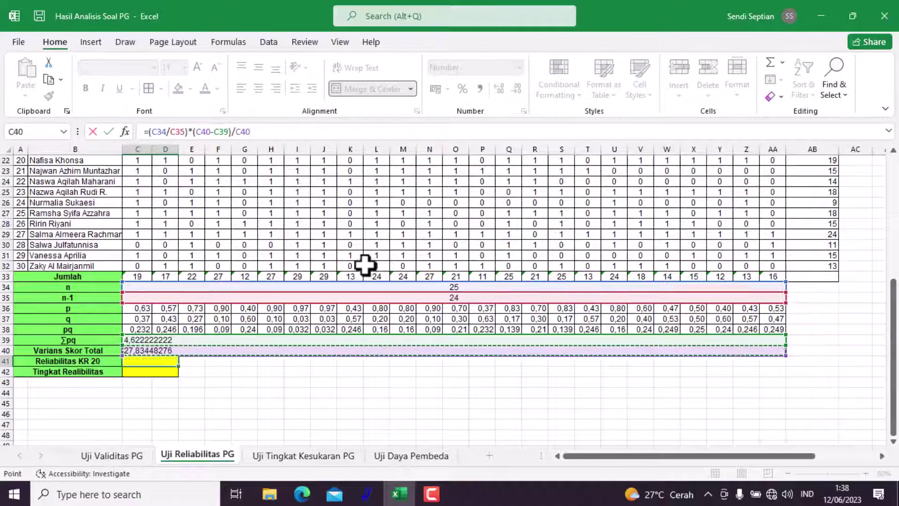
scroll(367, 263, up, 5)
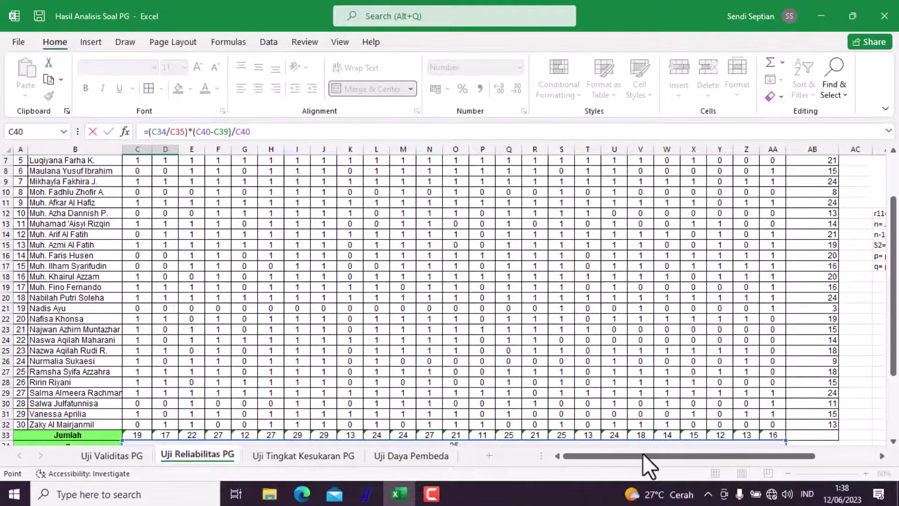
drag(642, 454, 562, 440)
key(Return)
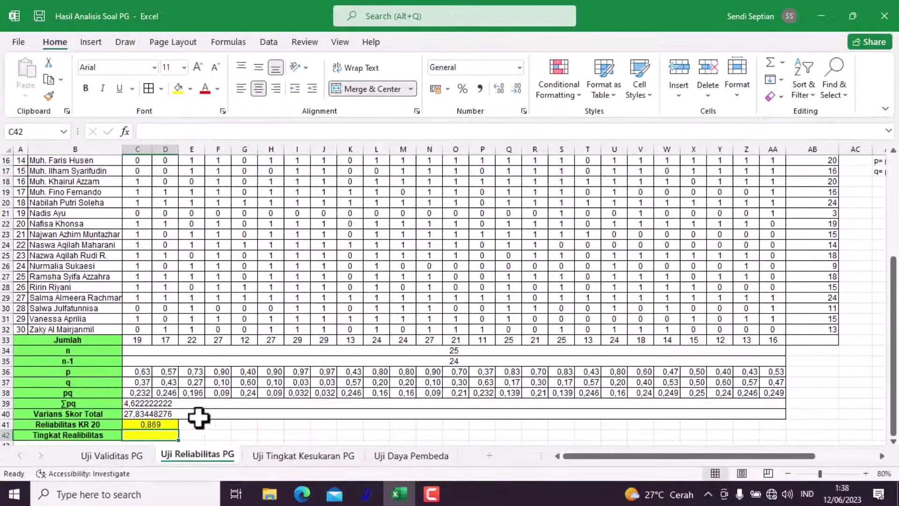
Match the KR 20 coefficient against the Interval Koefisien table and enter Sangat Tinggi as Tingkat Realibilitas in C42.
scroll(191, 408, down, 1)
scroll(191, 407, down, 2)
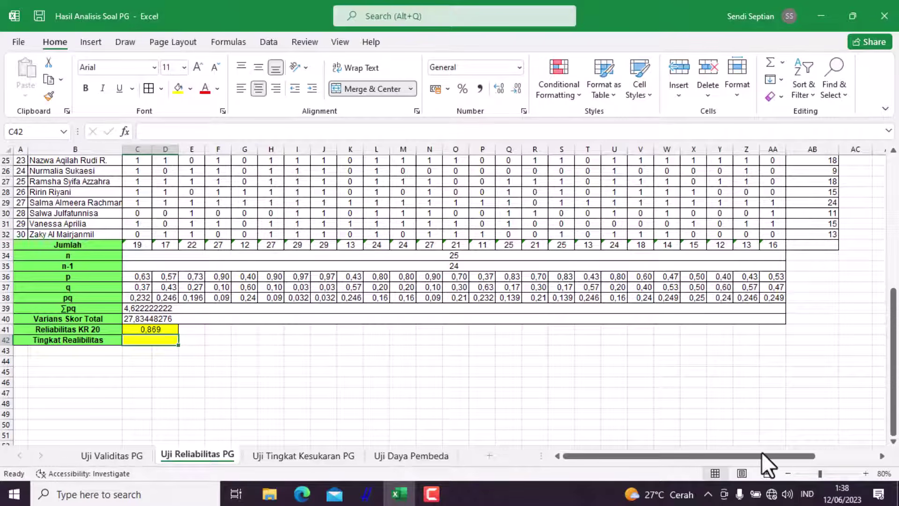
drag(783, 454, 814, 453)
scroll(798, 338, up, 8)
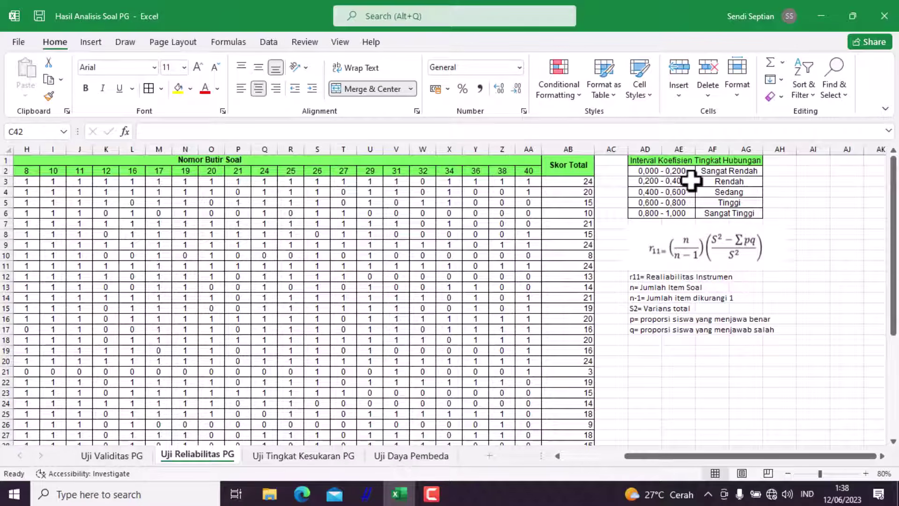
click(658, 215)
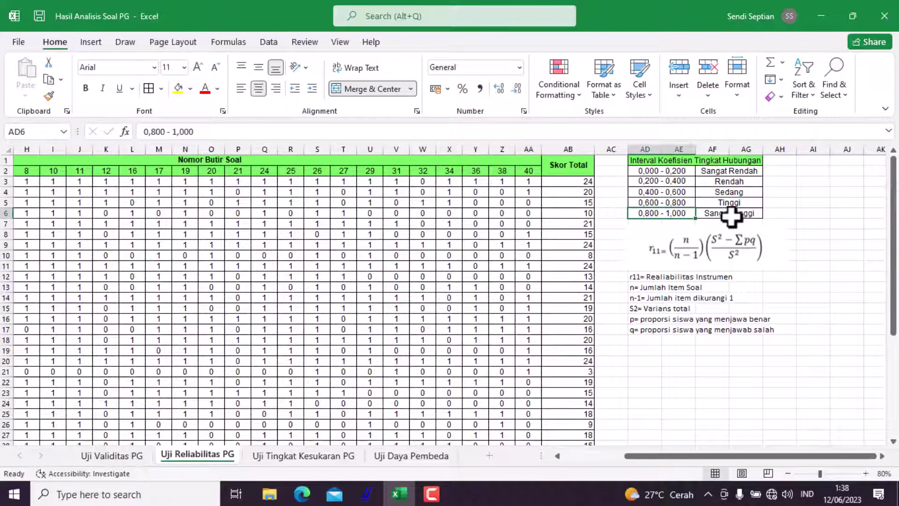
click(735, 214)
drag(705, 457, 605, 454)
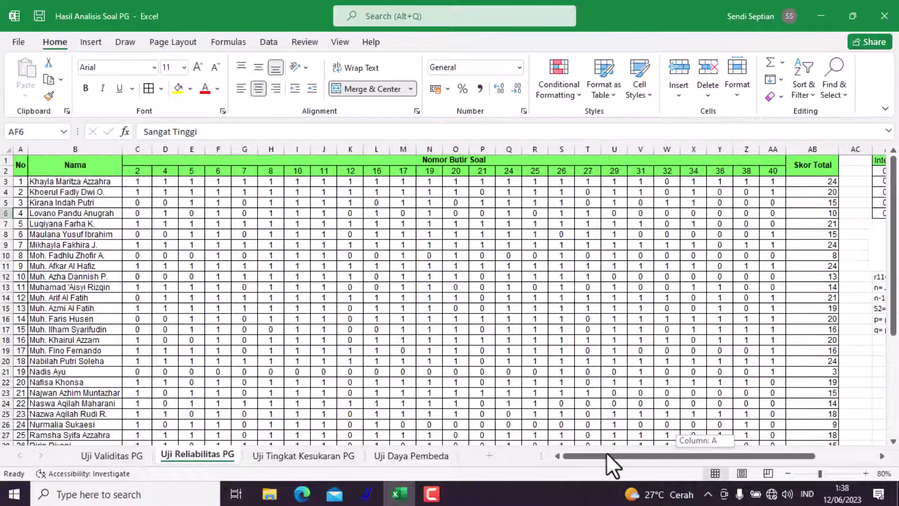
scroll(204, 344, down, 4)
scroll(205, 343, down, 4)
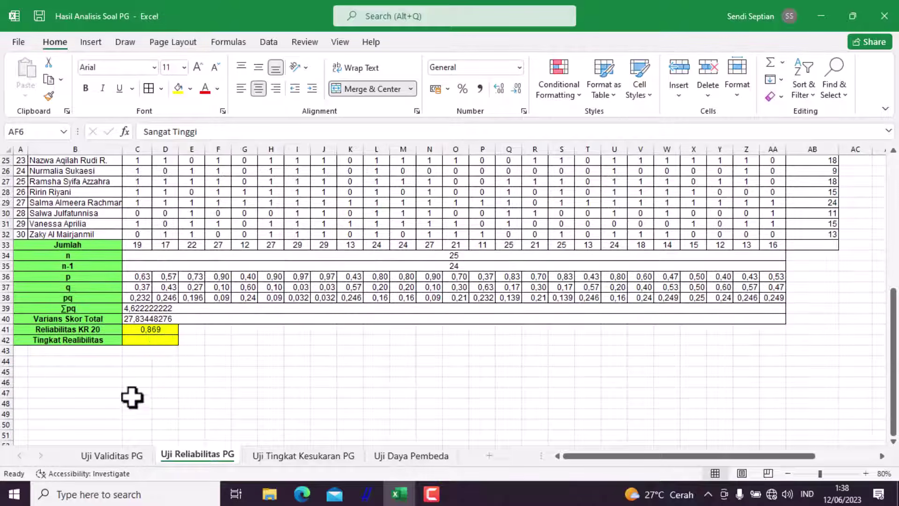
click(160, 339)
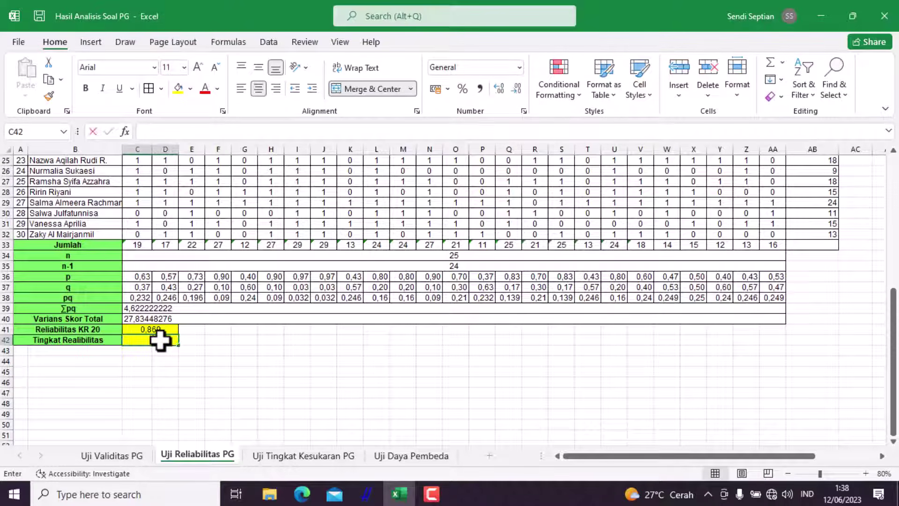
text(sang)
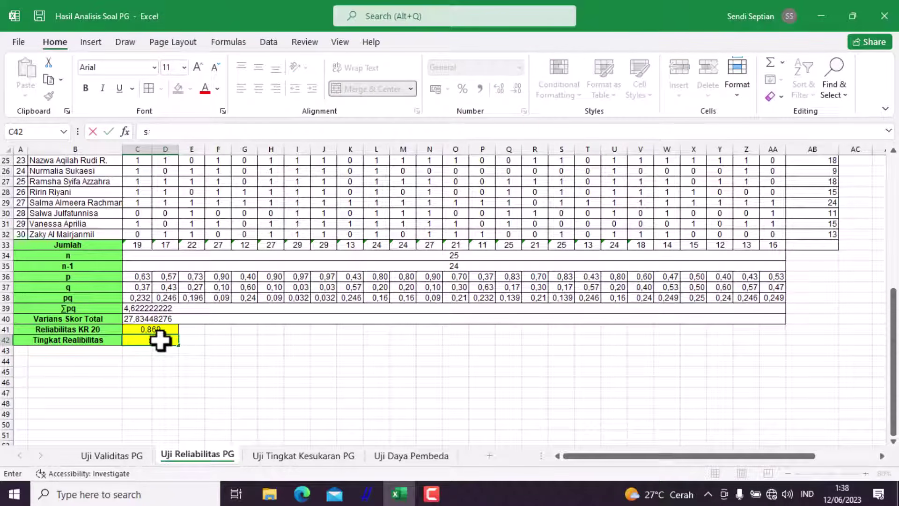
text(angat Ting)
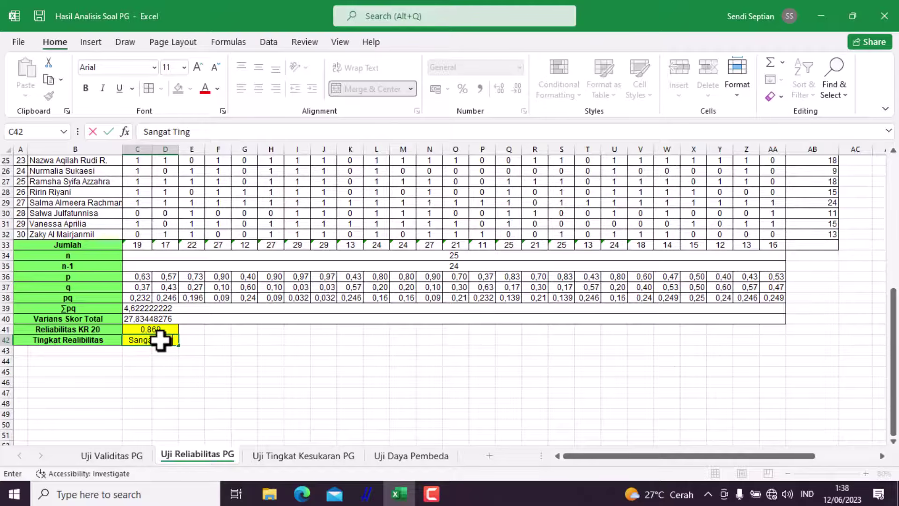
text(gi)
click(193, 346)
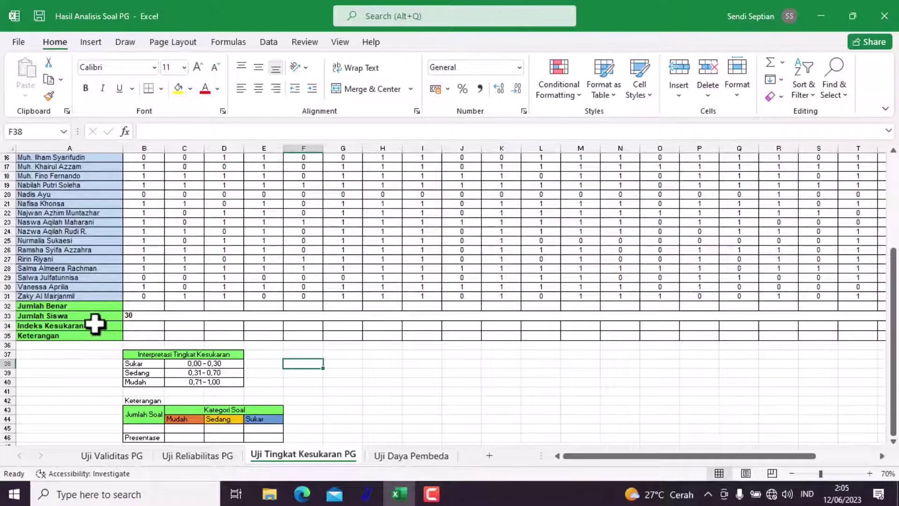
Calculate Jumlah Benar in B32 with =SUM(B2:B31) and fill the formula across the row to Z32.
click(146, 306)
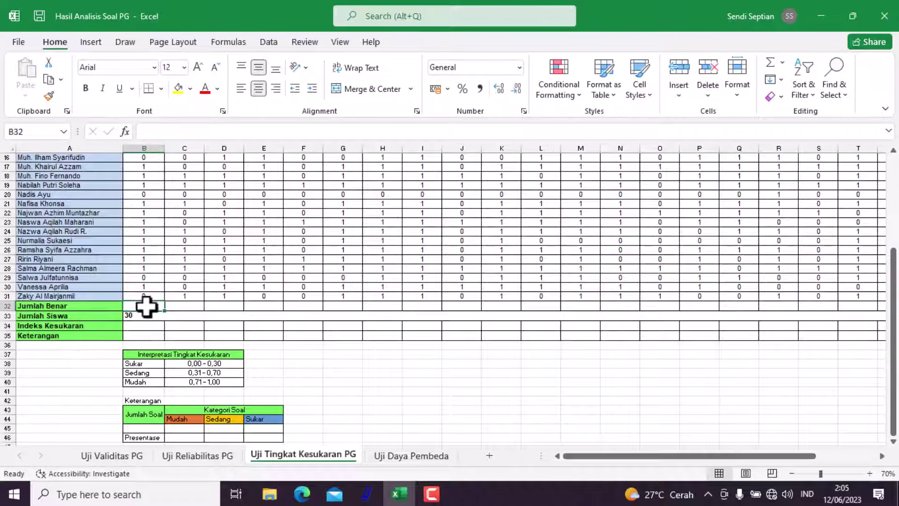
click(770, 63)
scroll(117, 291, up, 5)
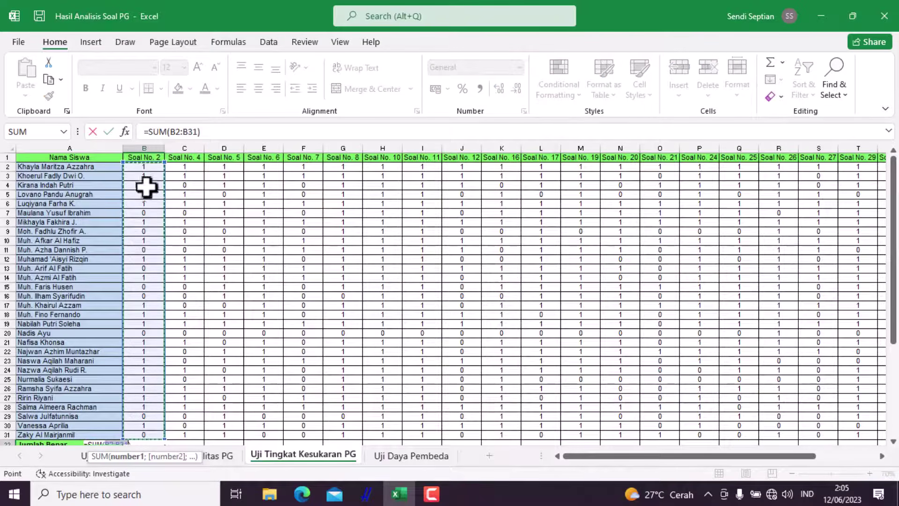
scroll(161, 282, down, 5)
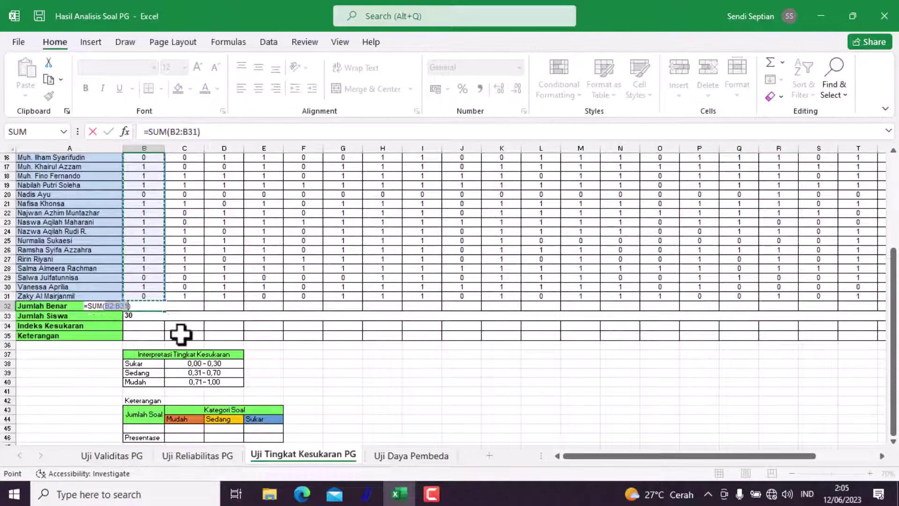
key(Return)
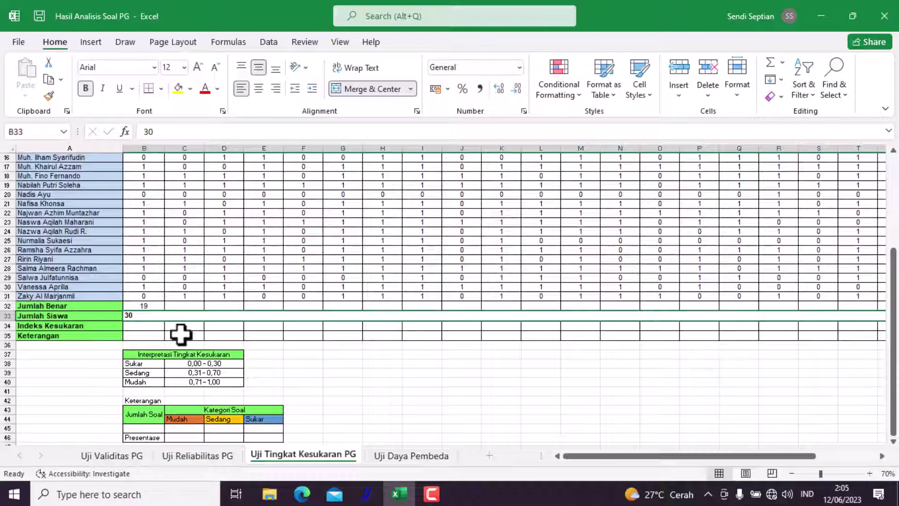
click(154, 306)
drag(165, 311, 835, 319)
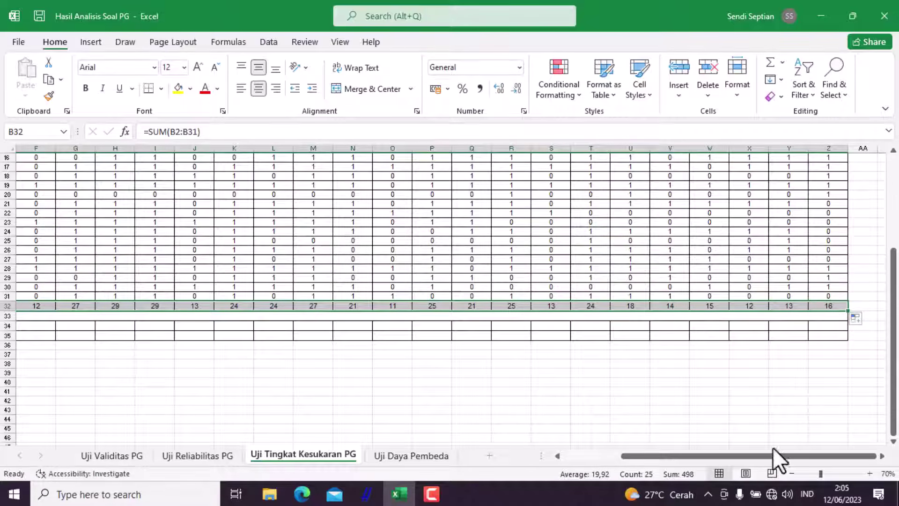
Calculate Indeks Kesukaran in B34 by dividing Jumlah Benar by the fixed Jumlah Siswa cell, using =B32/$B$33.
drag(755, 456, 580, 458)
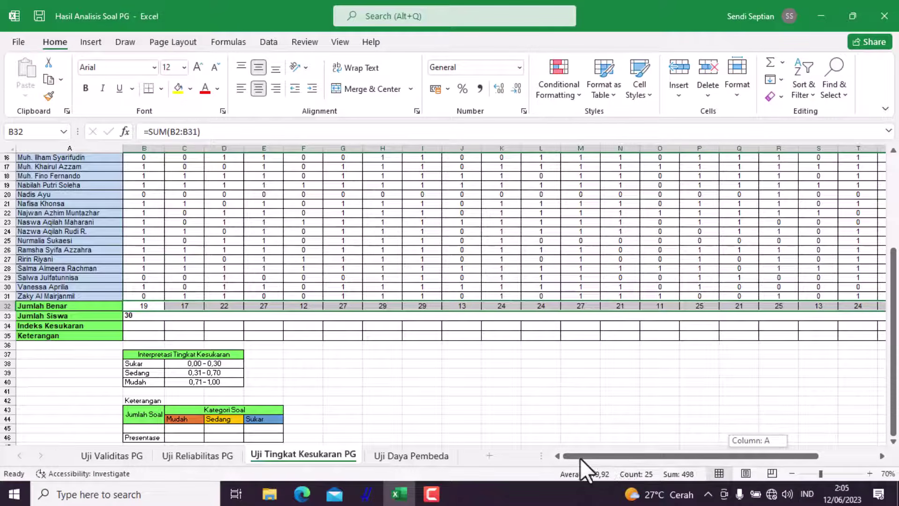
click(157, 327)
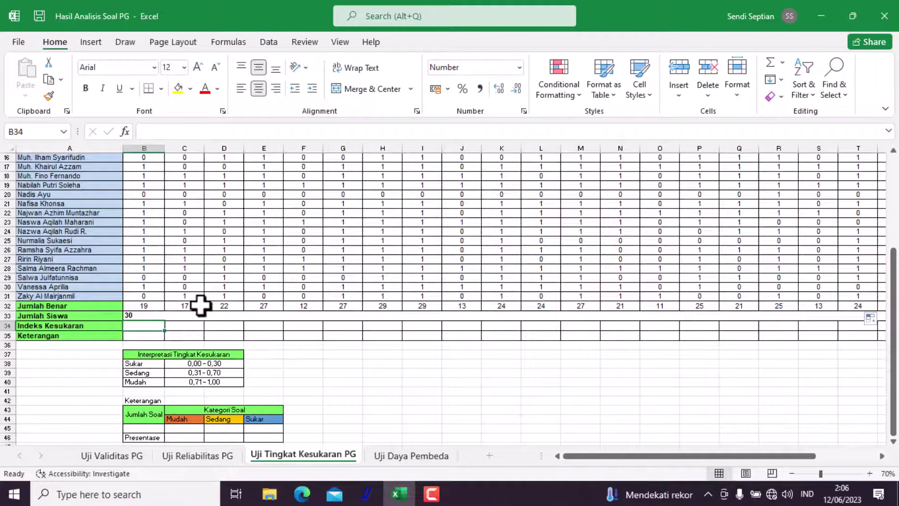
click(217, 132)
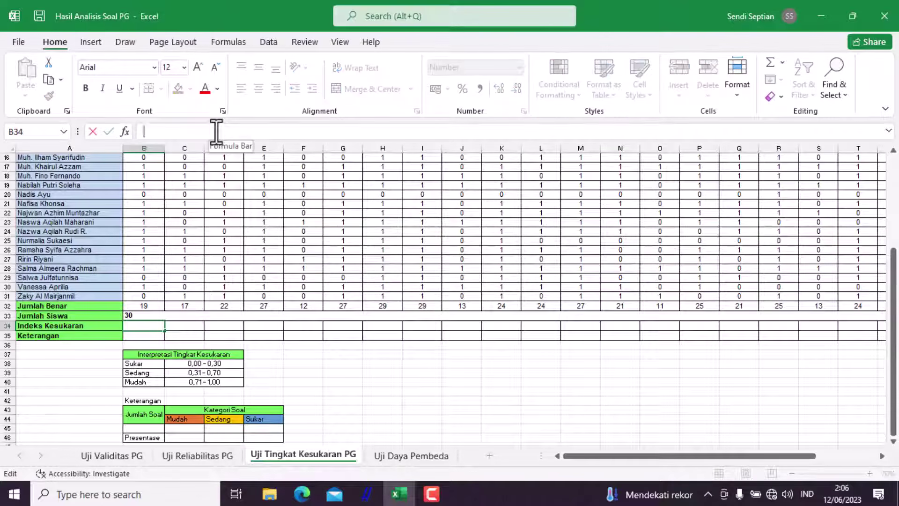
text(=)
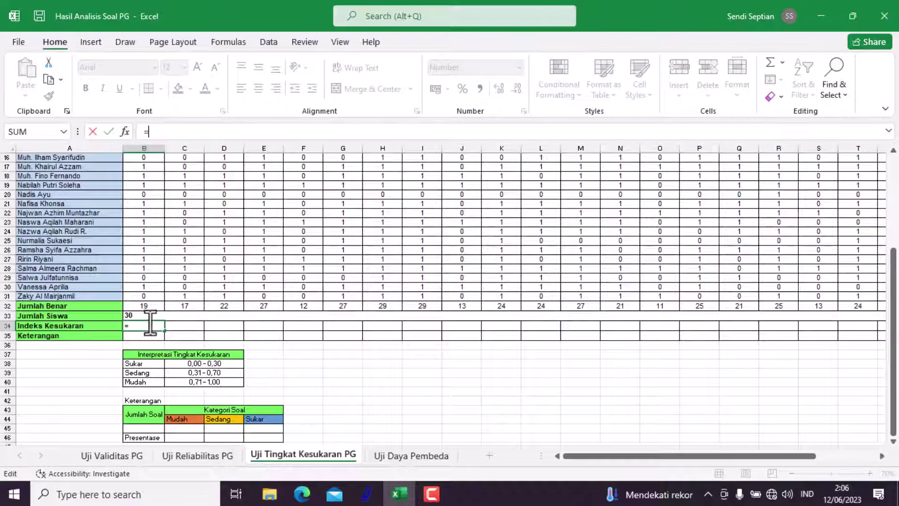
click(144, 306)
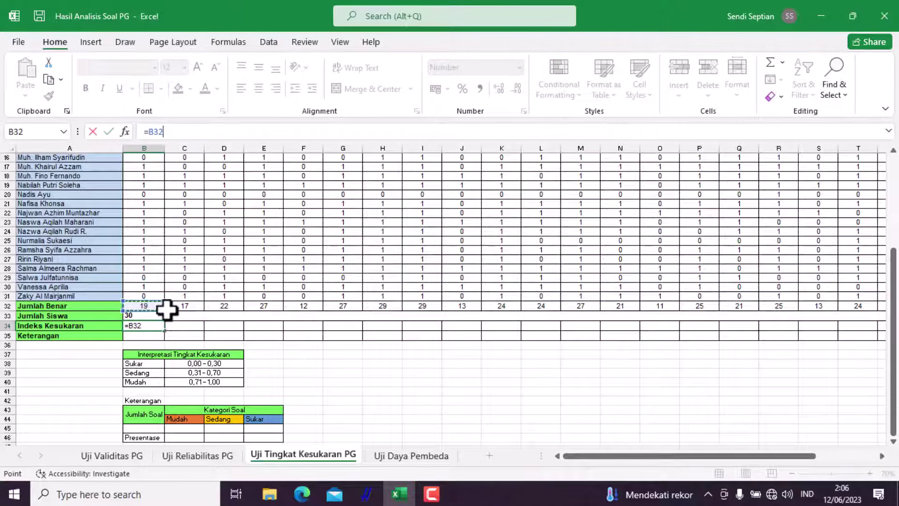
text(/)
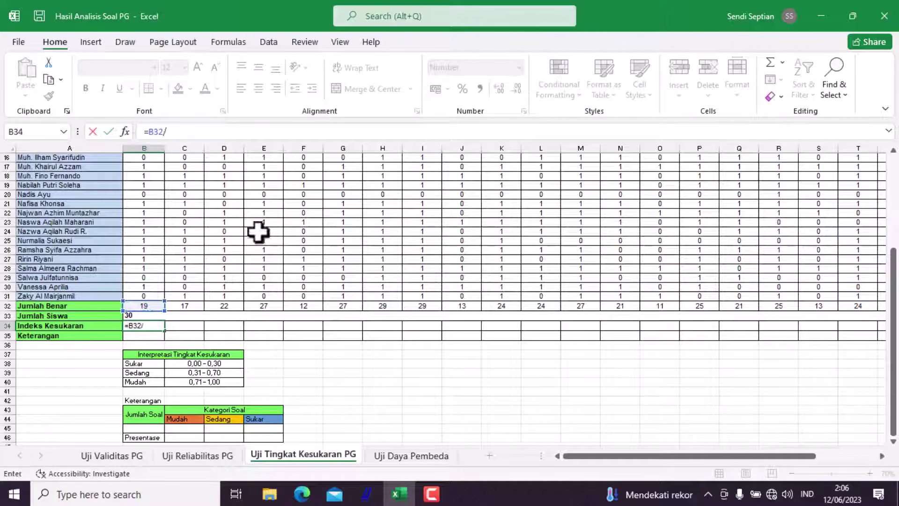
click(171, 316)
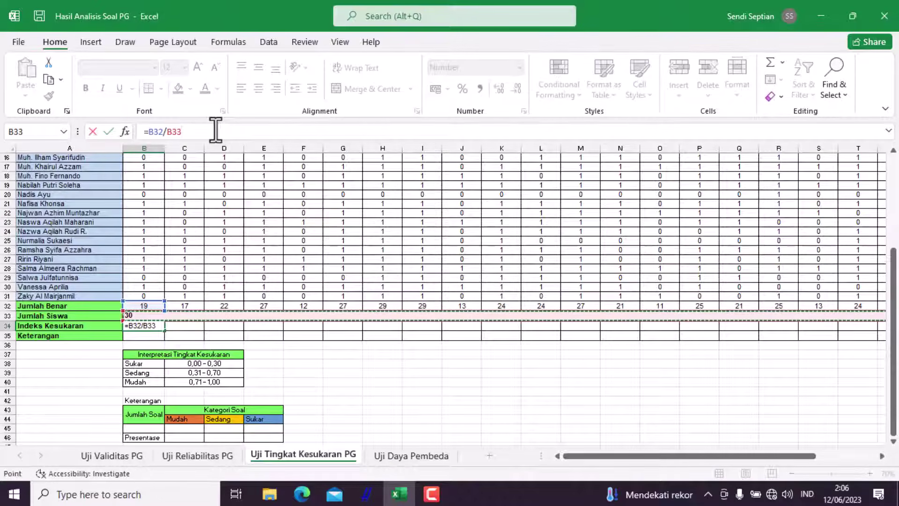
key(F4)
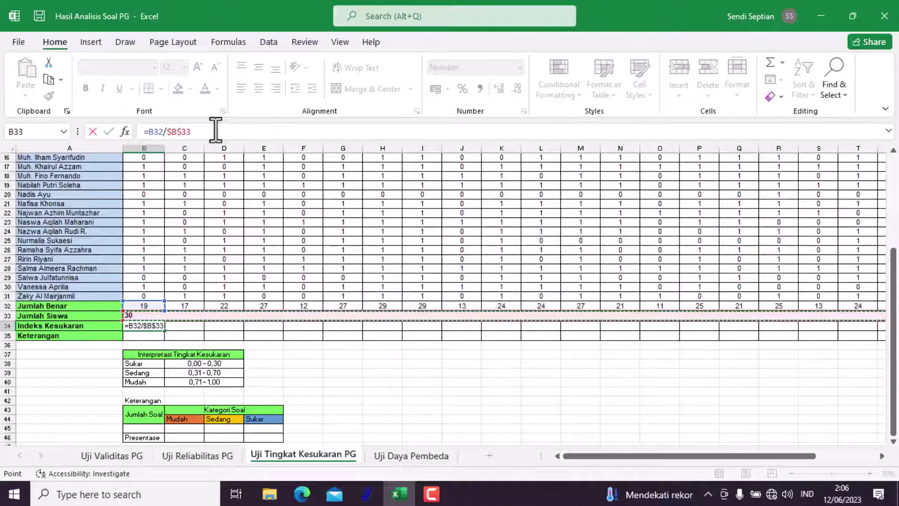
key(Return)
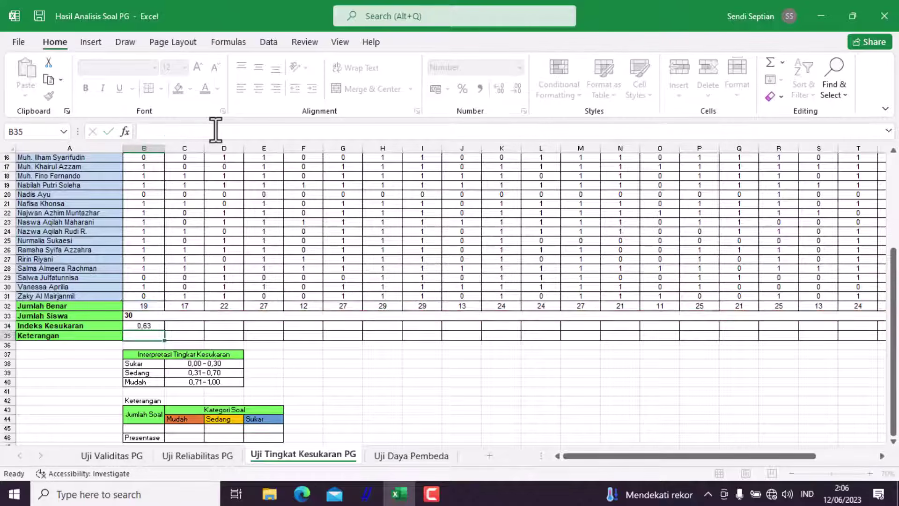
Fill the Indeks Kesukaran formula from B34 across the row to Z34.
click(143, 327)
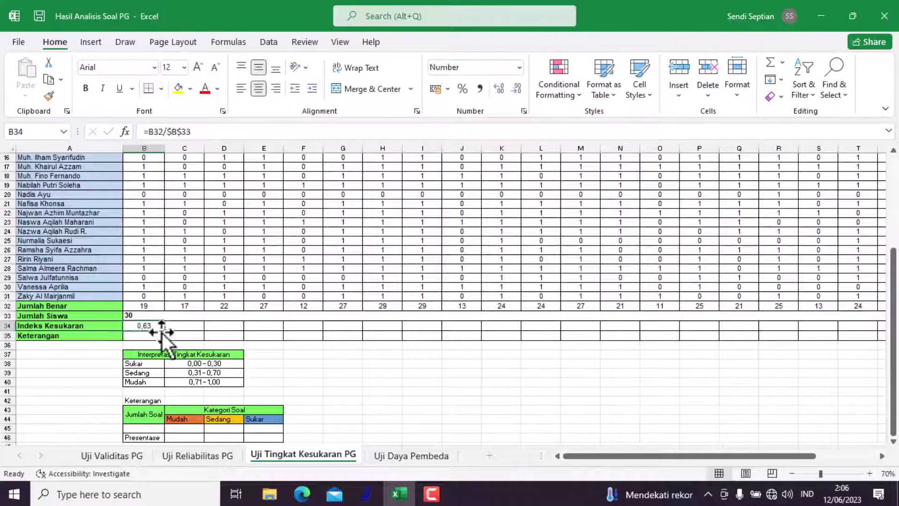
drag(164, 331, 808, 333)
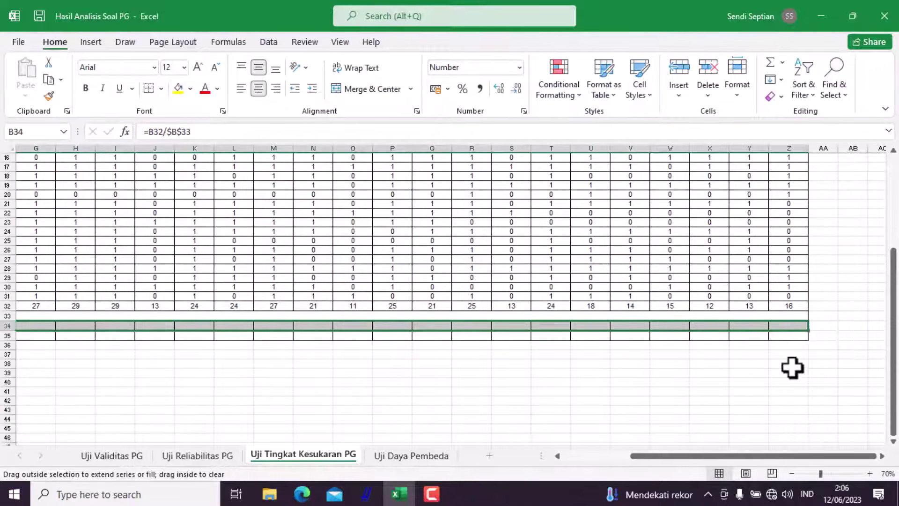
drag(724, 452, 560, 467)
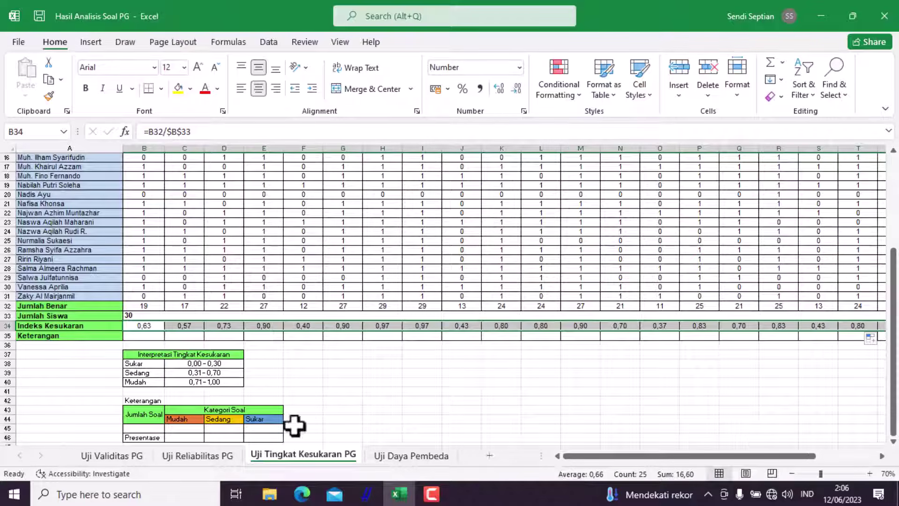
Start the Keterangan formula in B35 with =IF(B34>=0,71;"Mudah"; based on the Interpretasi Tingkat Kesukaran table.
click(144, 335)
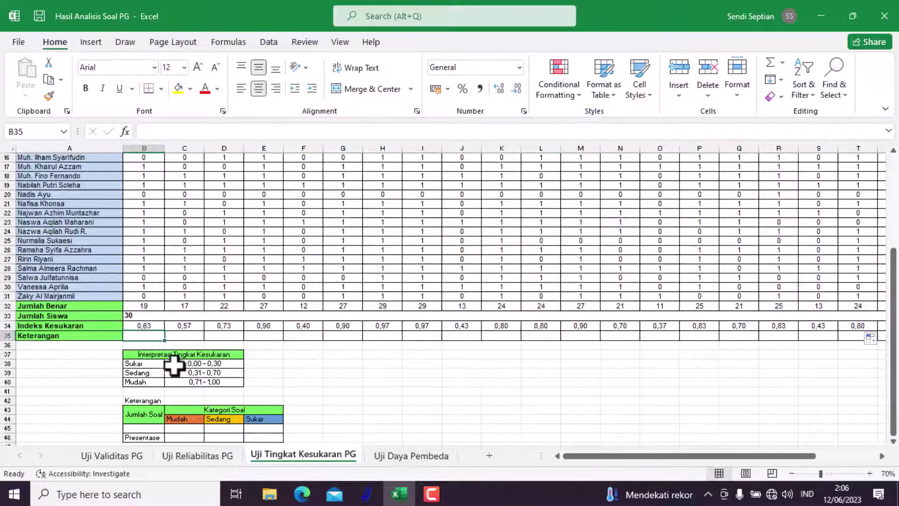
scroll(206, 415, down, 1)
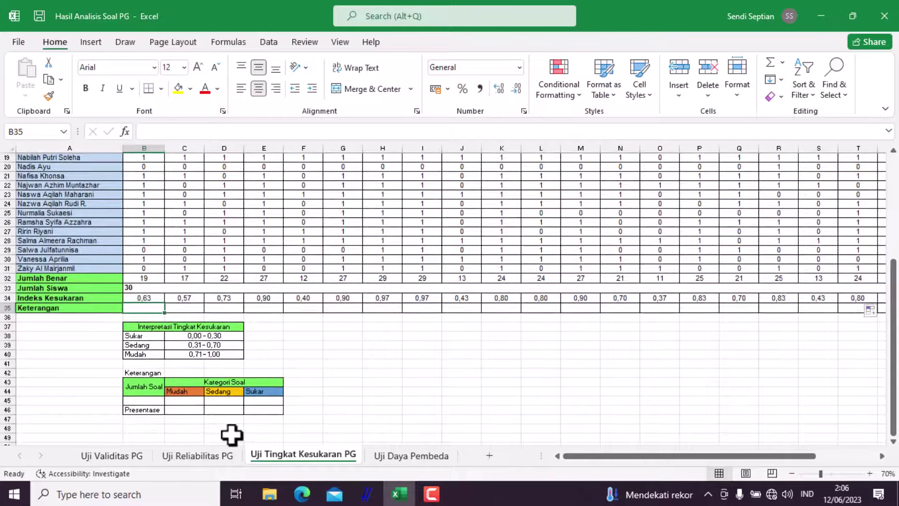
scroll(232, 434, up, 1)
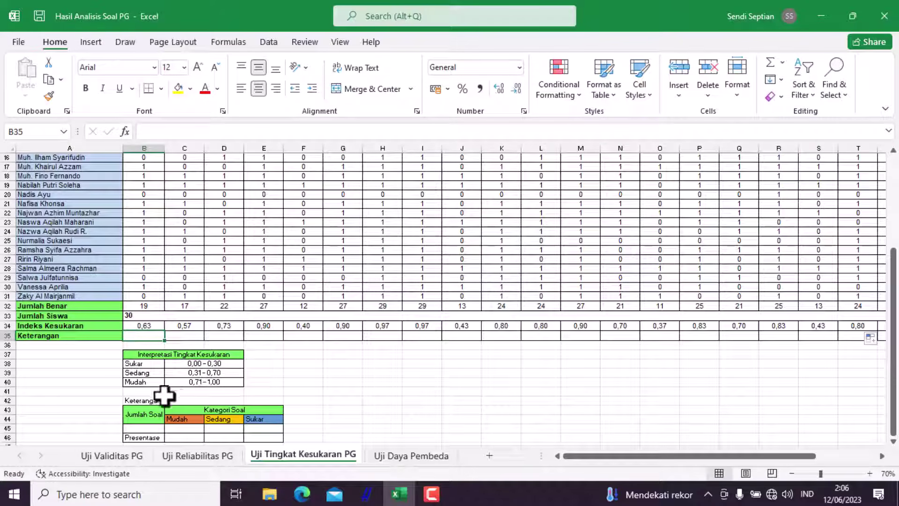
click(136, 382)
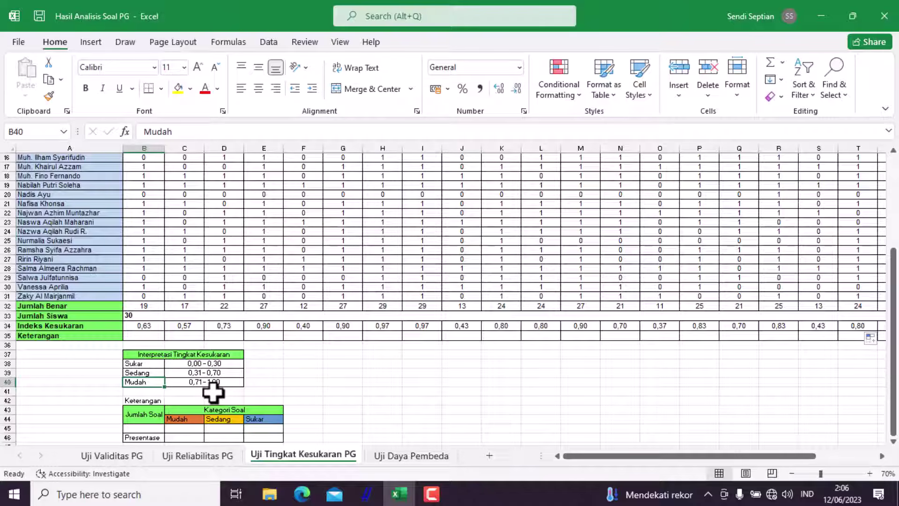
click(144, 335)
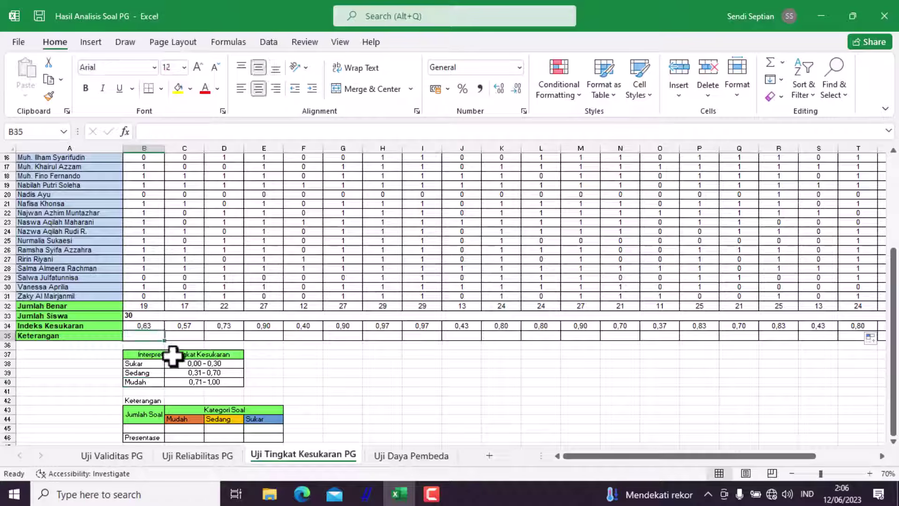
click(180, 135)
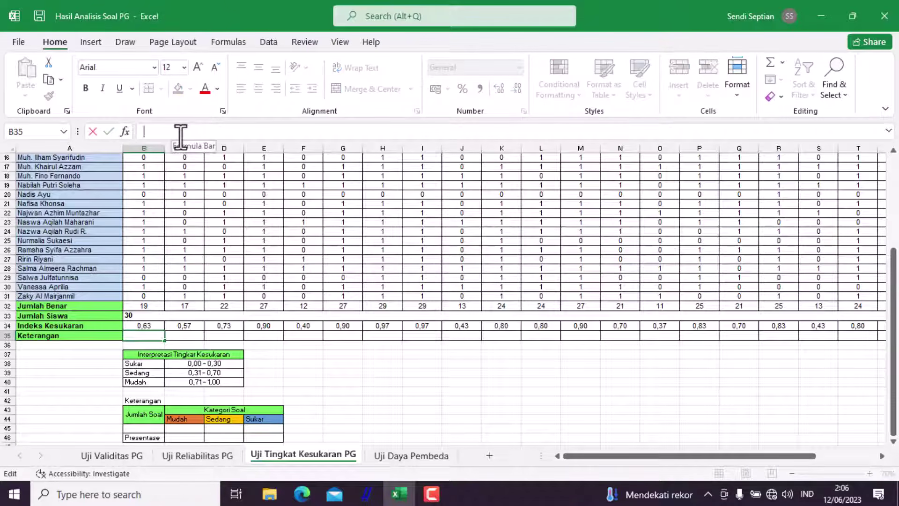
text(=)
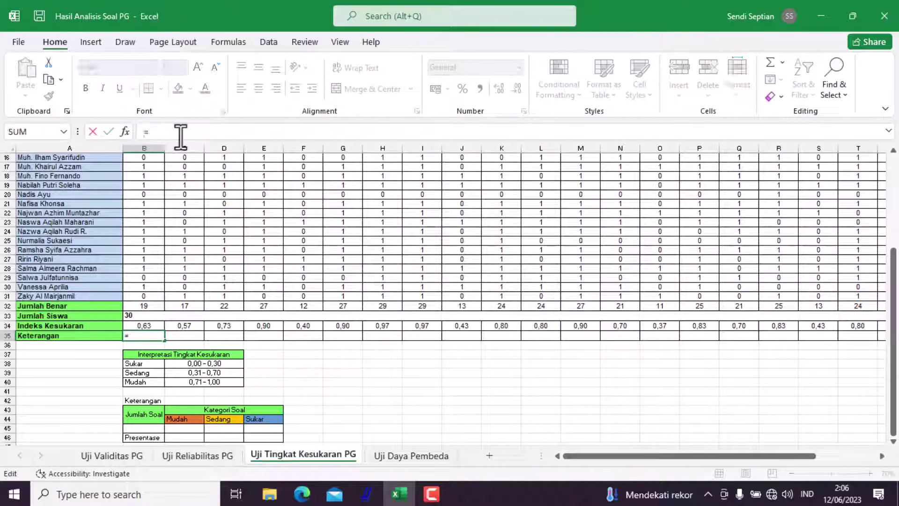
text(If)
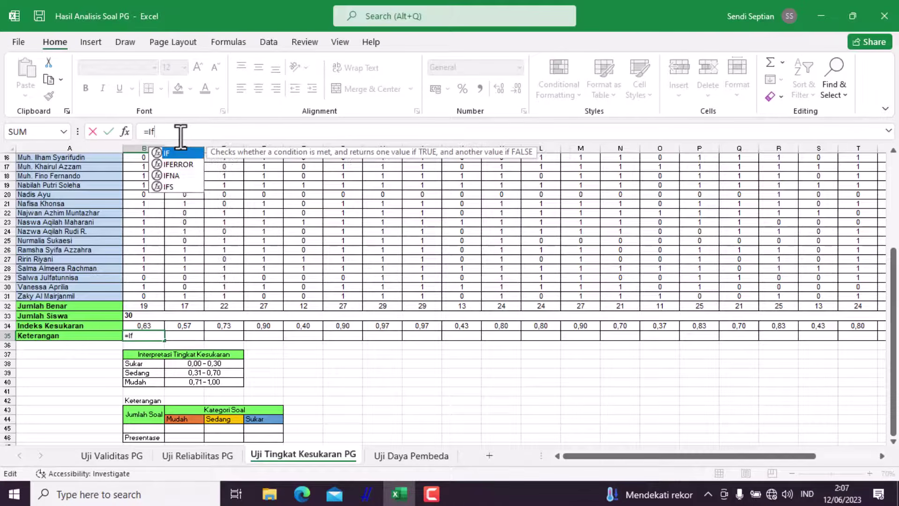
key(Tab)
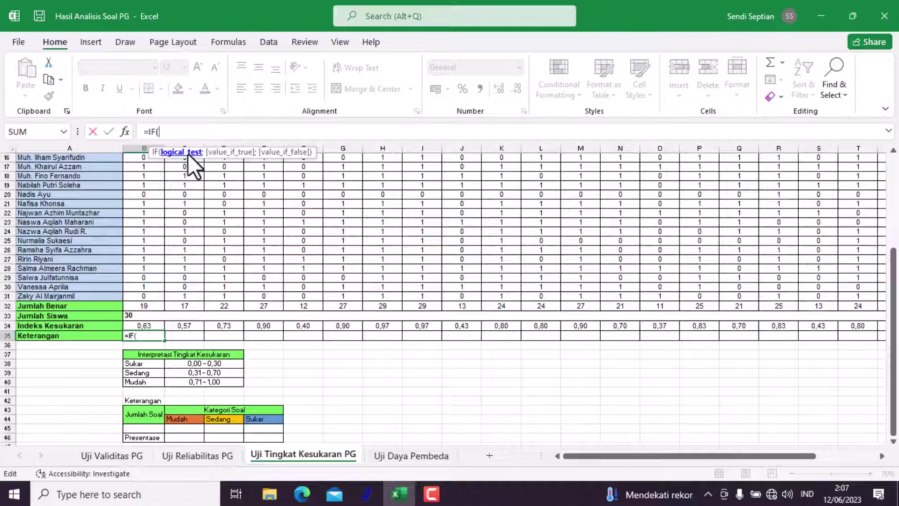
click(152, 325)
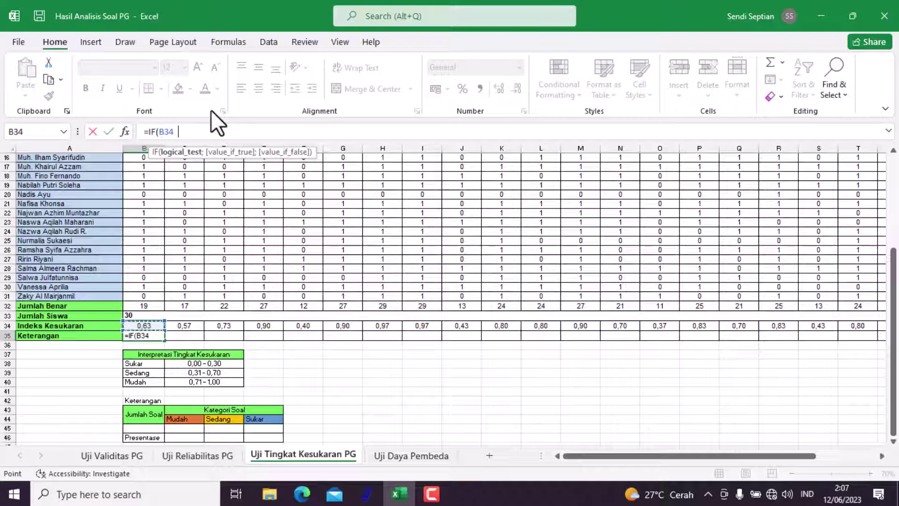
text(>=0,71)
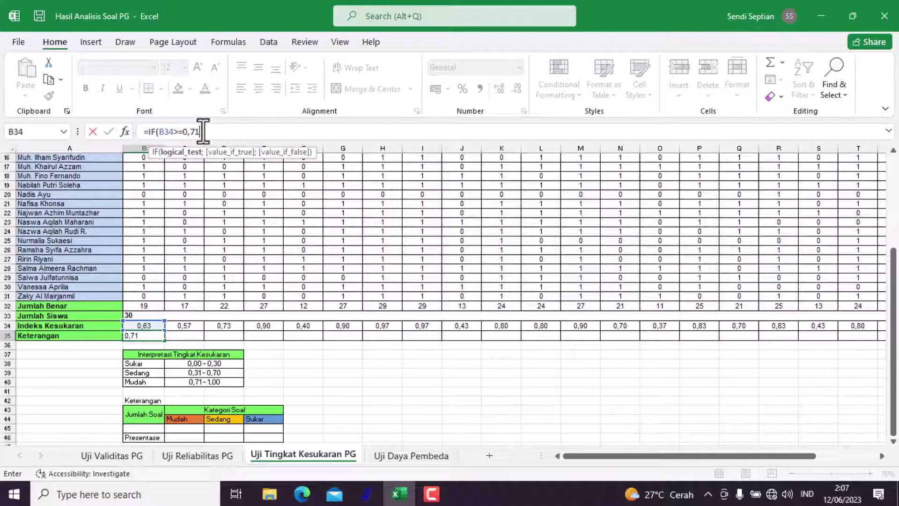
text(;)
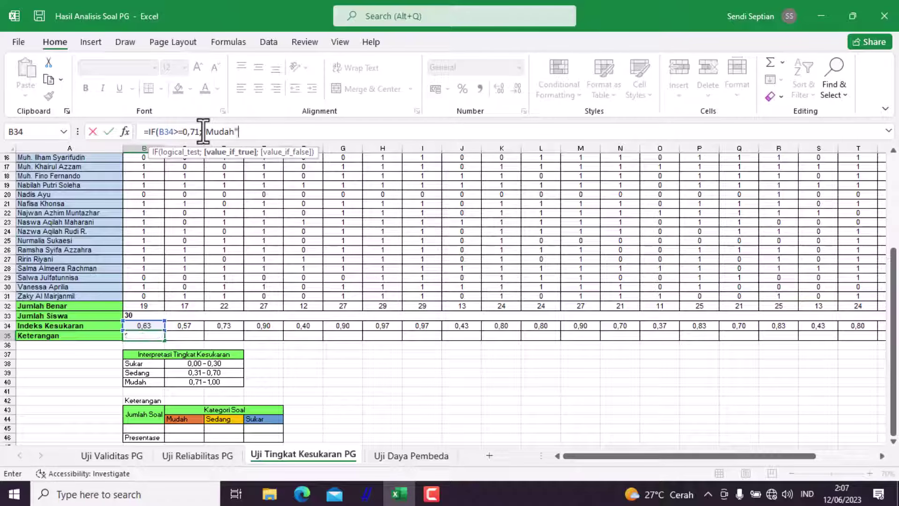
text("Mudah";)
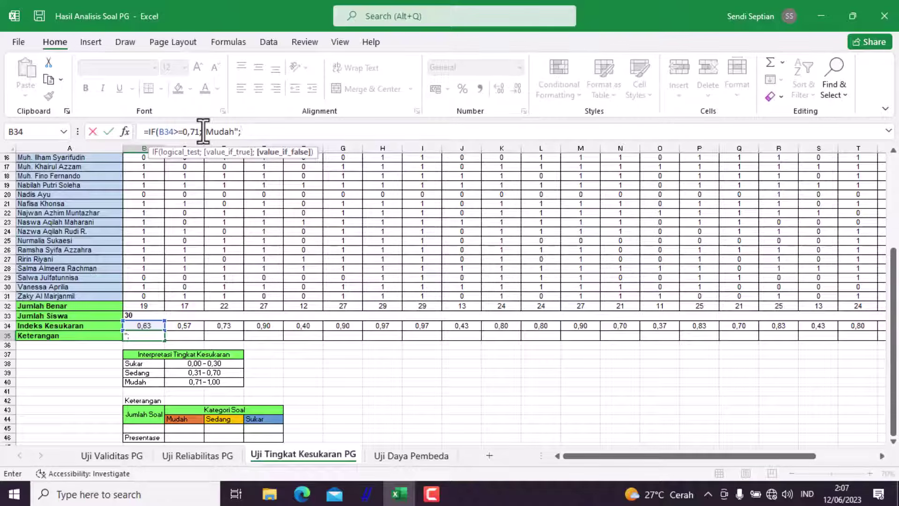
Add the nested condition IF(AND(B34>0,31;B34<=0,71);"Sedang" to the B35 formula.
text(If)
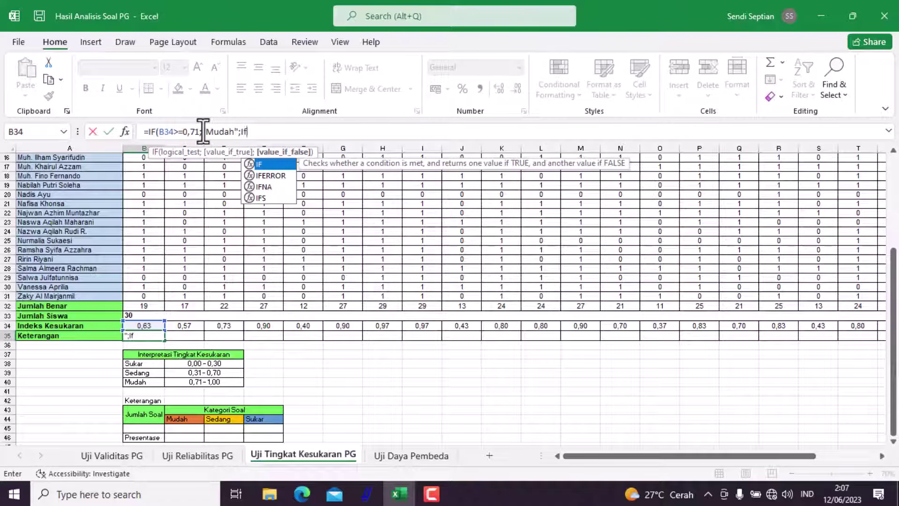
double_click(264, 162)
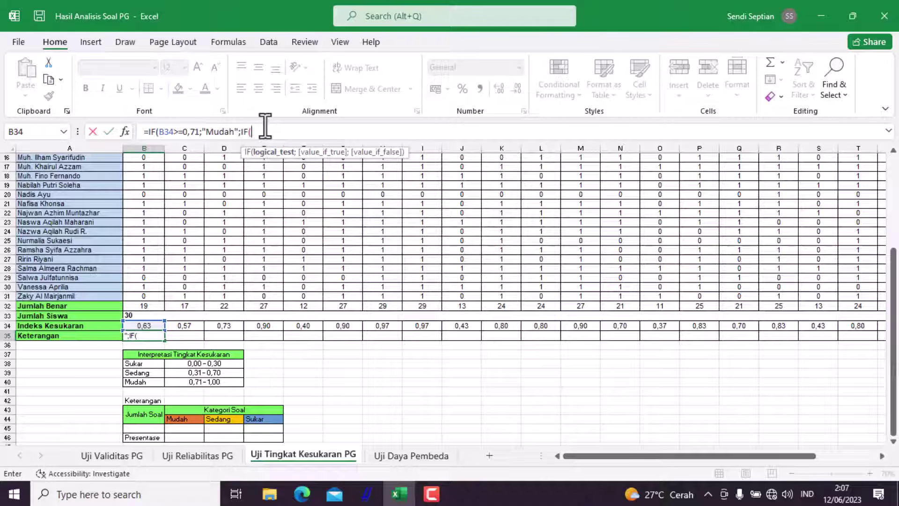
text(n)
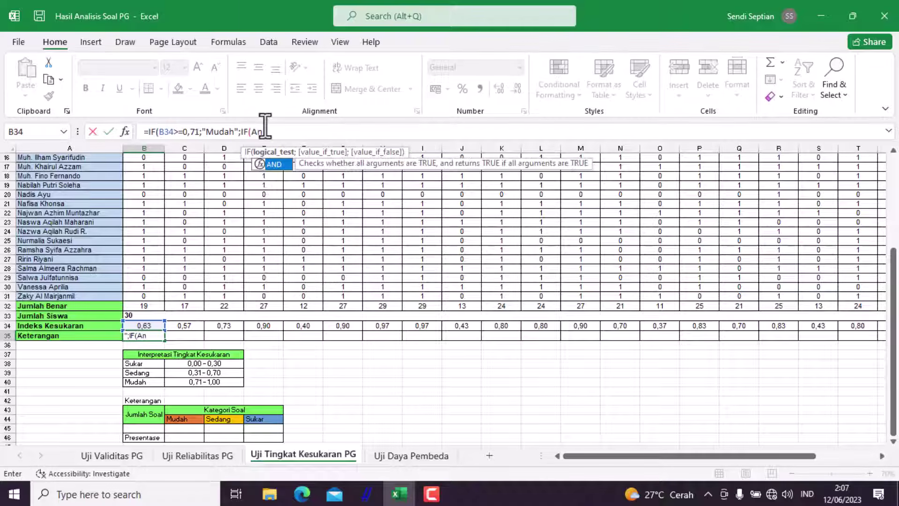
double_click(271, 161)
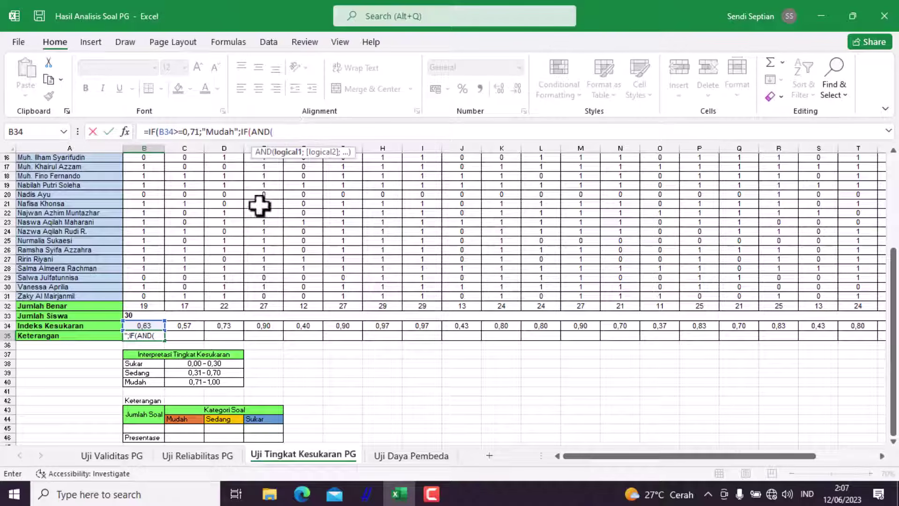
click(150, 326)
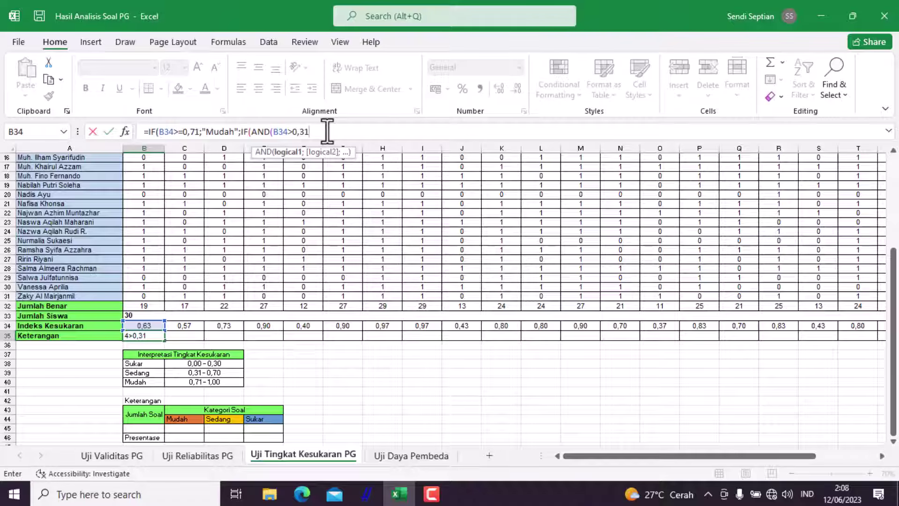
text(;)
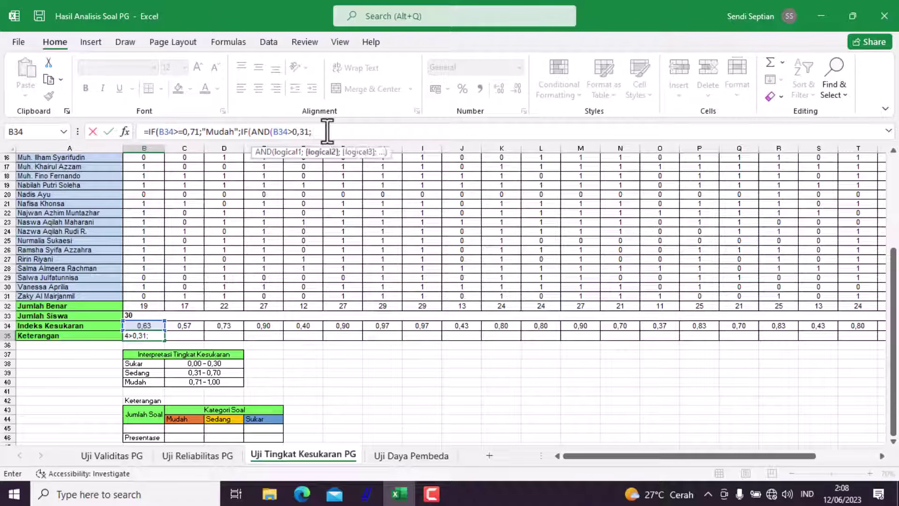
click(141, 325)
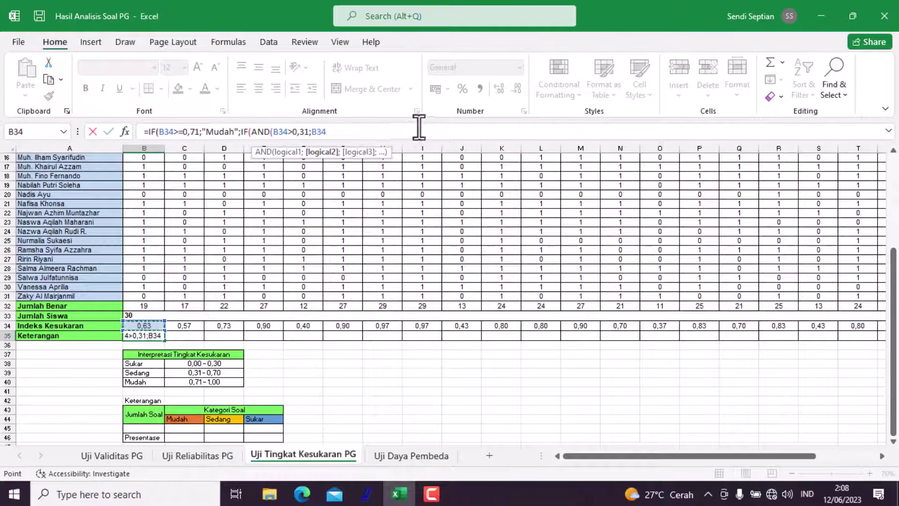
text(<=0,71)
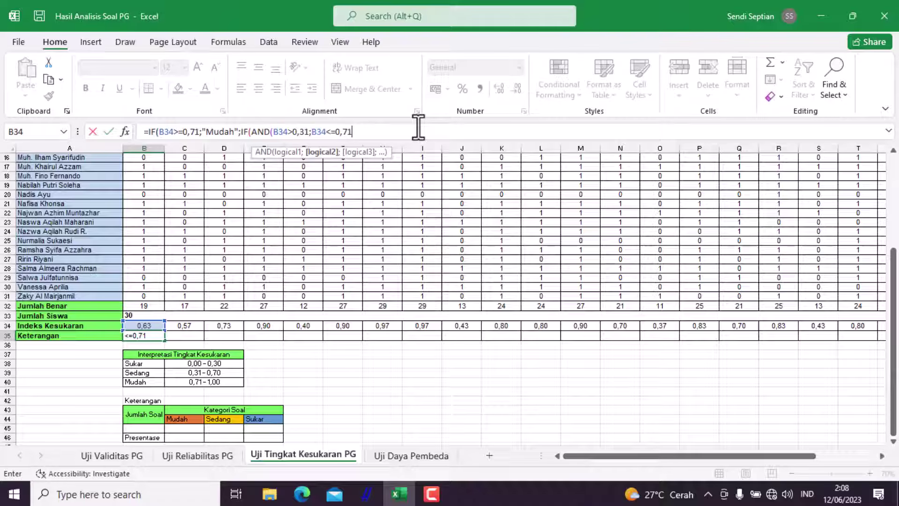
text();)
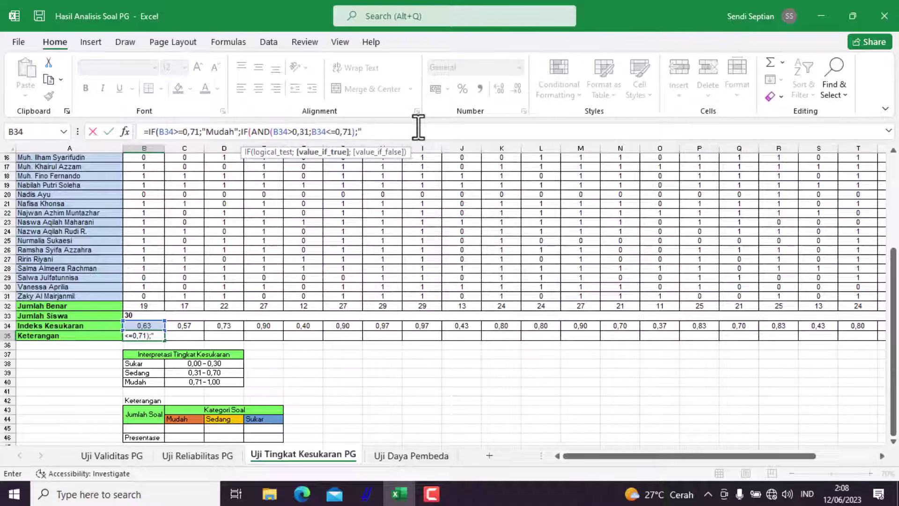
text("Sedang")
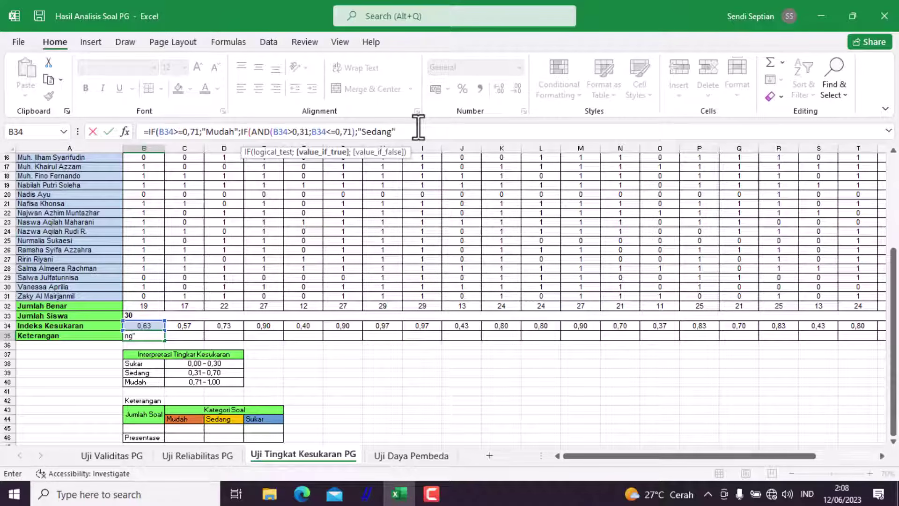
Complete the B35 formula with "Sukar" as the remaining result, close both IF brackets and enter it.
text(;"Sukar)
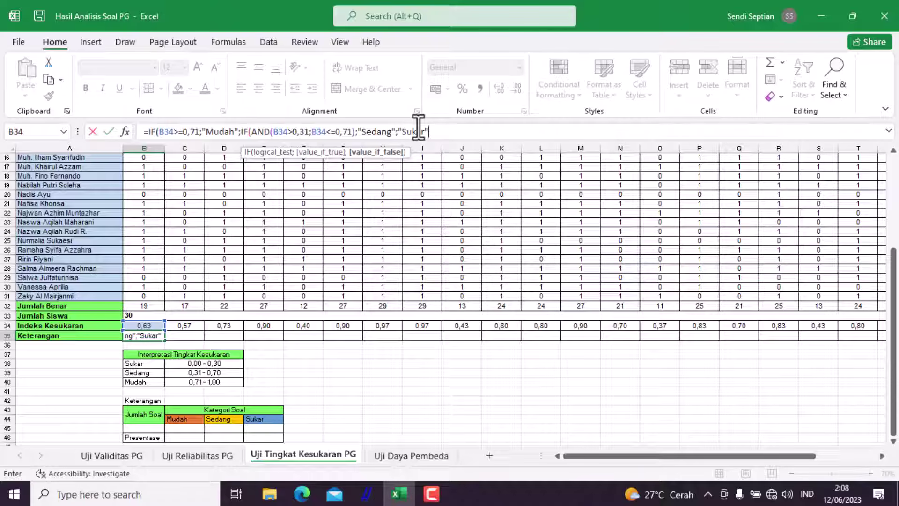
text(")))
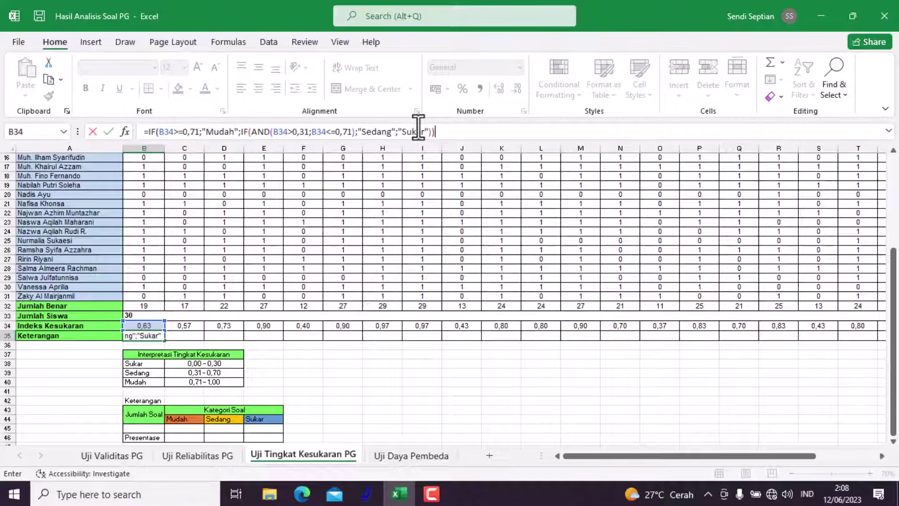
key(Return)
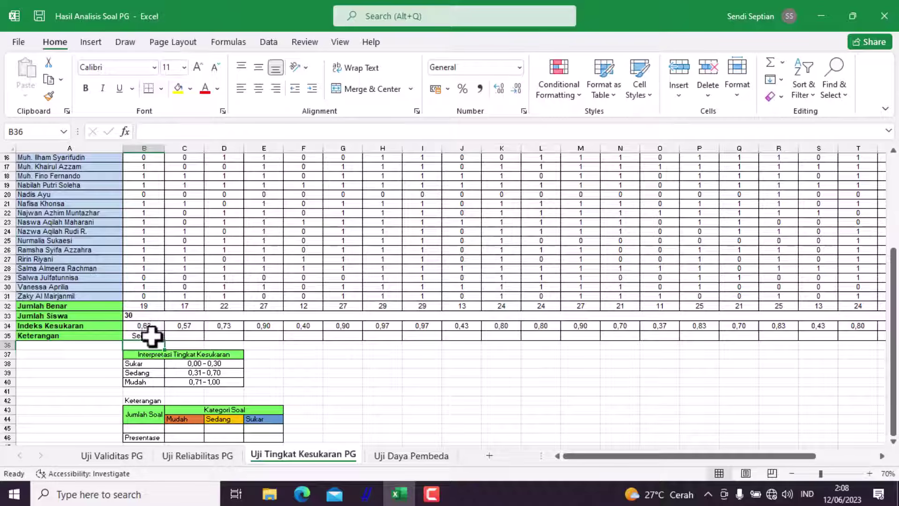
Fill the Keterangan formula from B35 across the row to Z35.
click(149, 335)
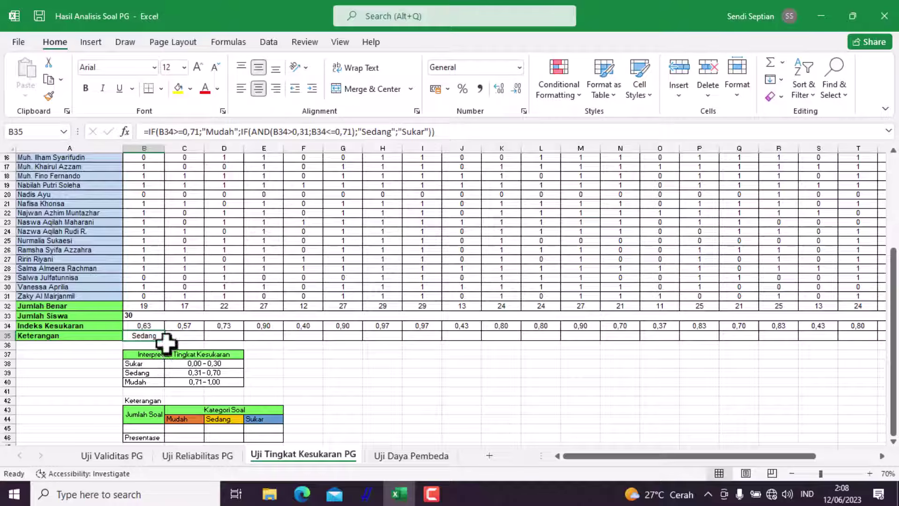
drag(166, 343, 829, 344)
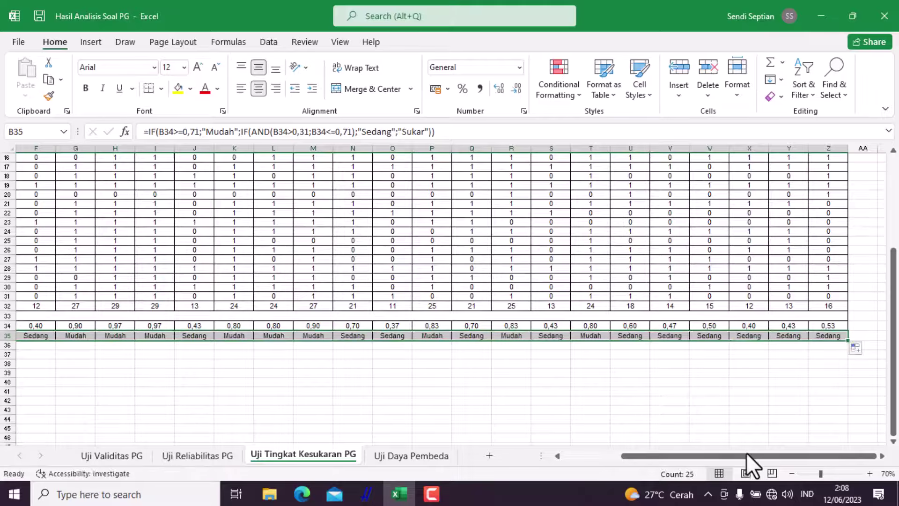
drag(745, 453, 632, 455)
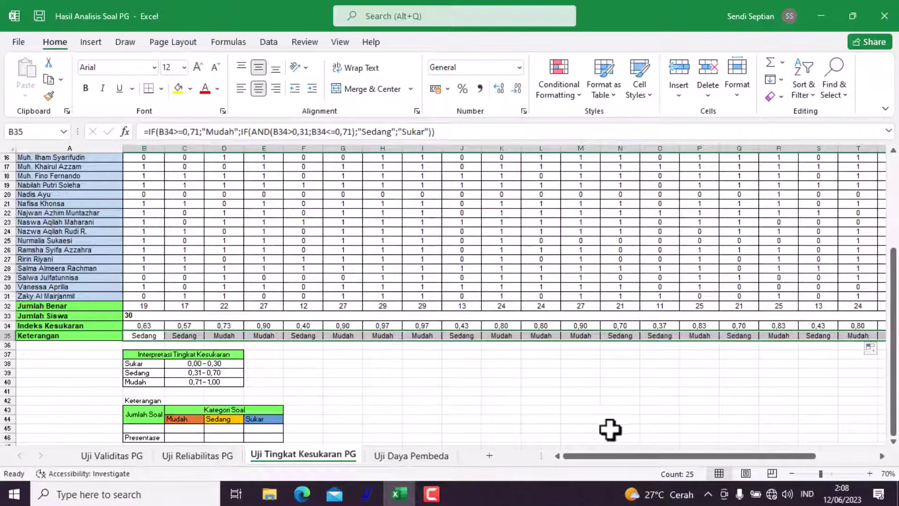
Enter 25 as Jumlah Soal in B45 of the Keterangan summary table.
scroll(135, 358, down, 2)
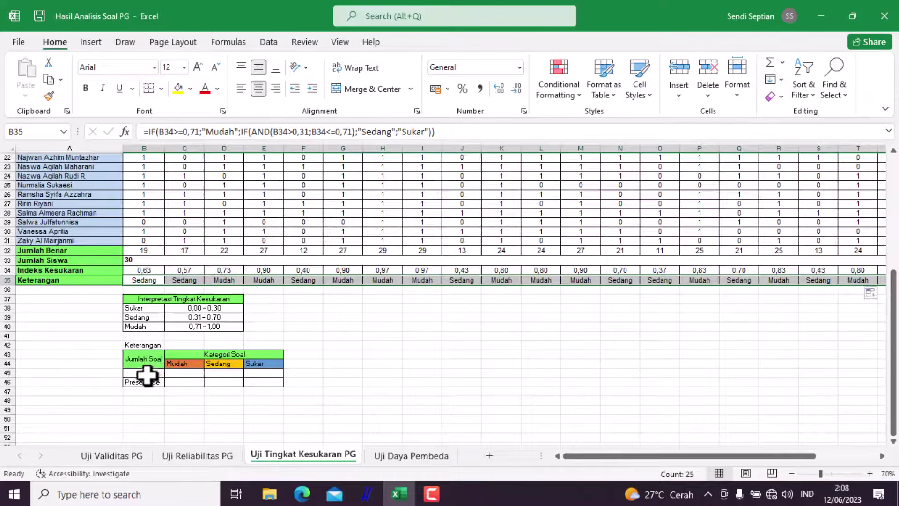
click(162, 373)
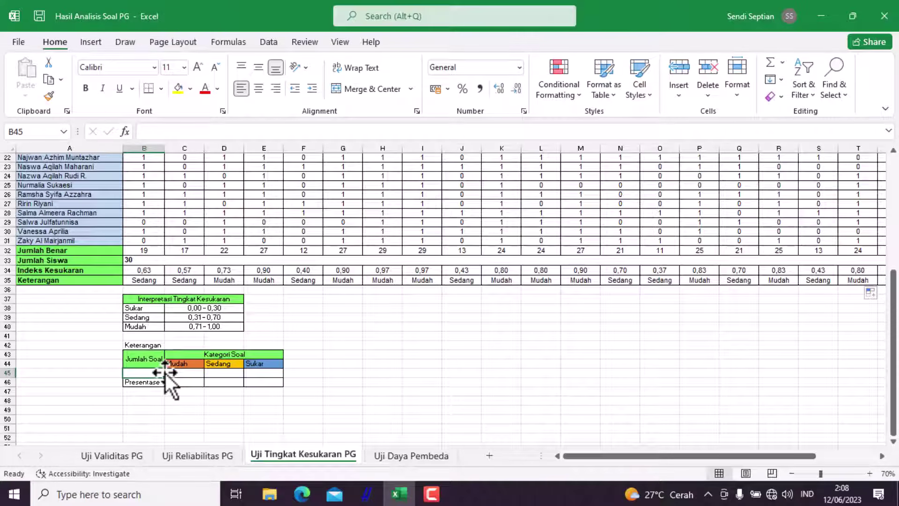
text(25)
key(Tab)
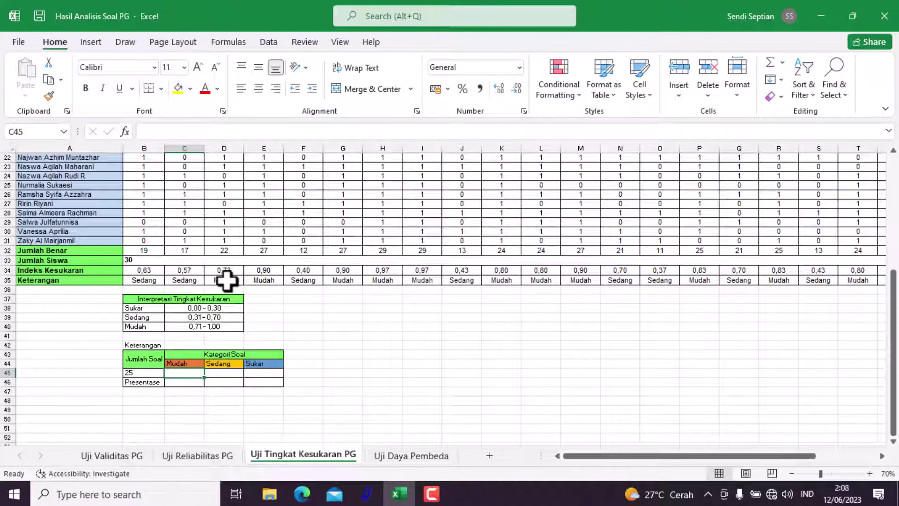
Select all the Mudah cells together in the Keterangan row to count the easy items.
drag(227, 280, 263, 281)
ctrl+click(358, 281)
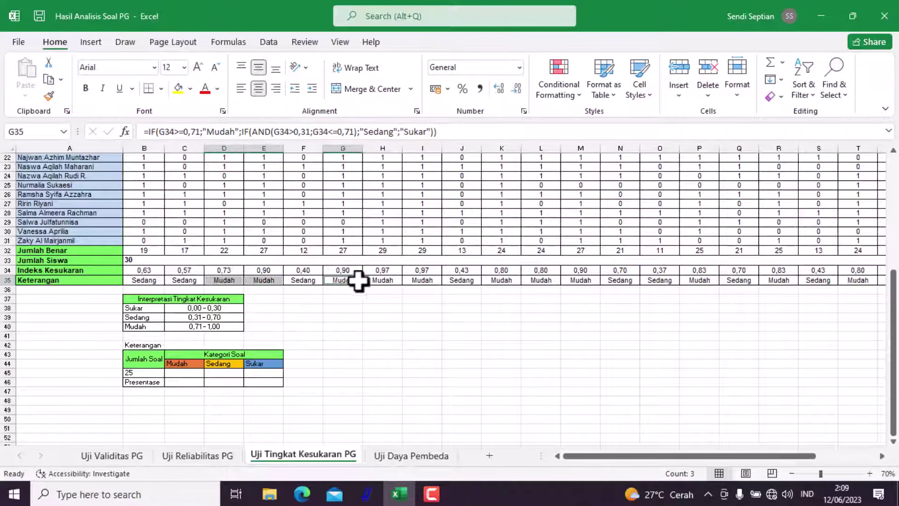
drag(358, 281, 422, 282)
ctrl+click(498, 280)
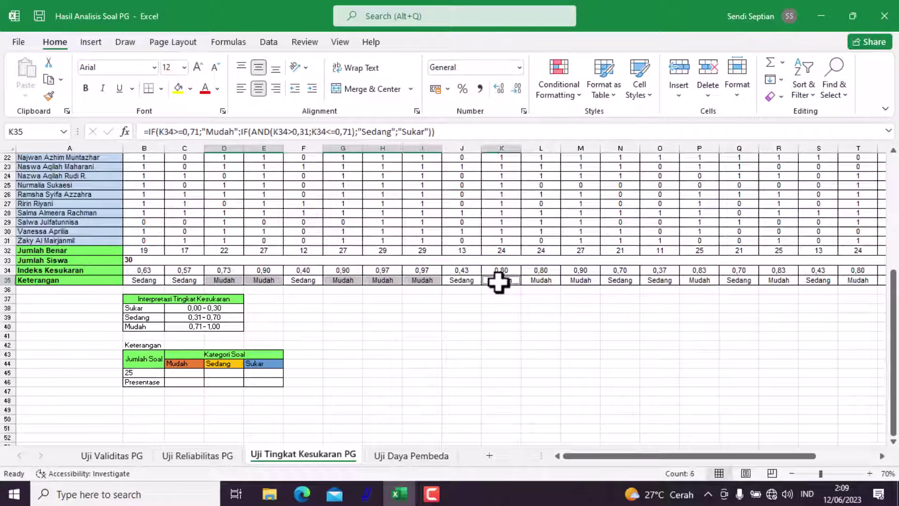
ctrl+click(541, 281)
ctrl+click(582, 281)
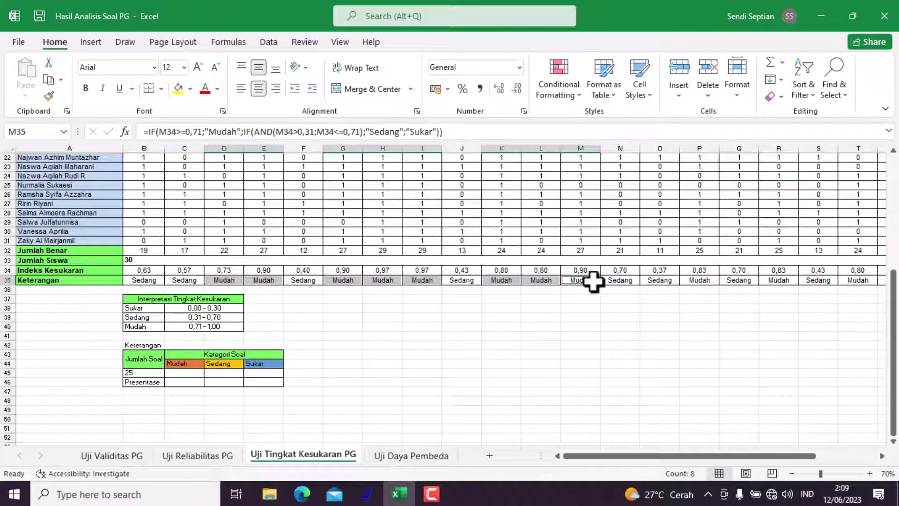
ctrl+click(696, 281)
ctrl+click(779, 281)
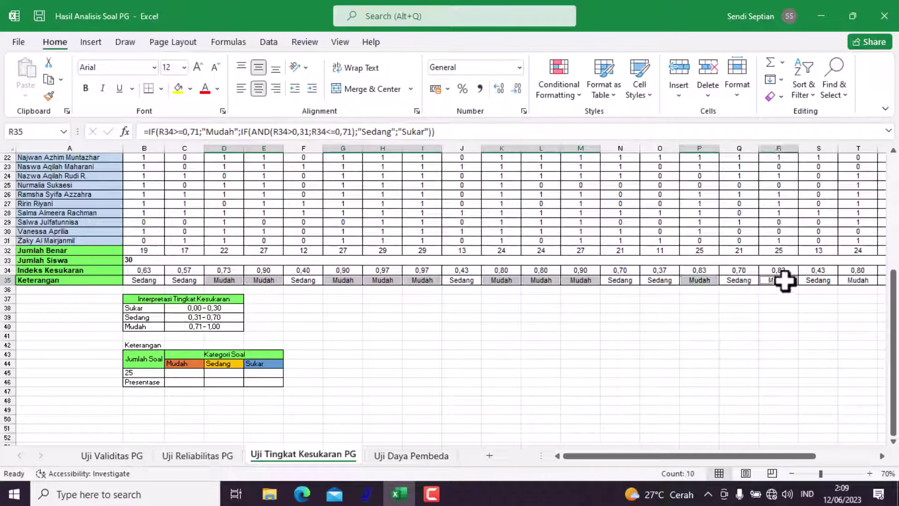
Fill all the Mudah cells in the Keterangan row with the orange theme colour of the Mudah header.
ctrl+click(851, 281)
drag(733, 457, 646, 460)
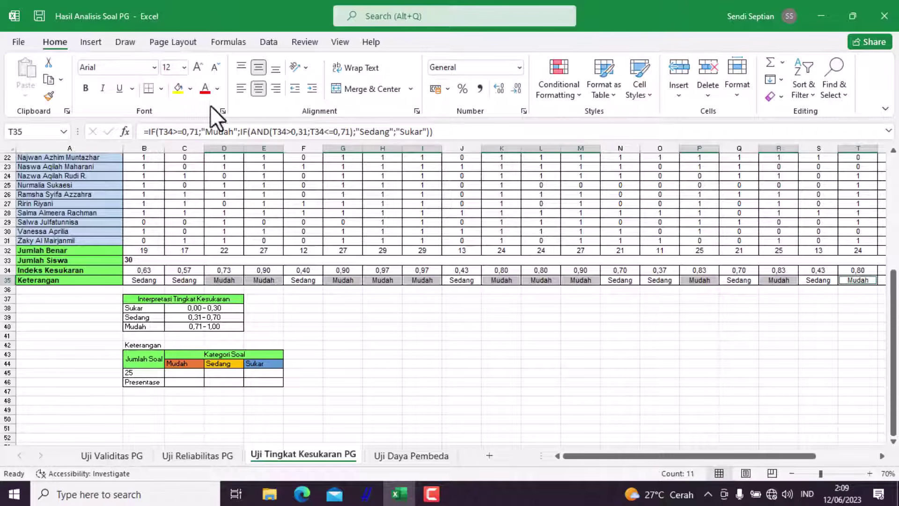
click(190, 89)
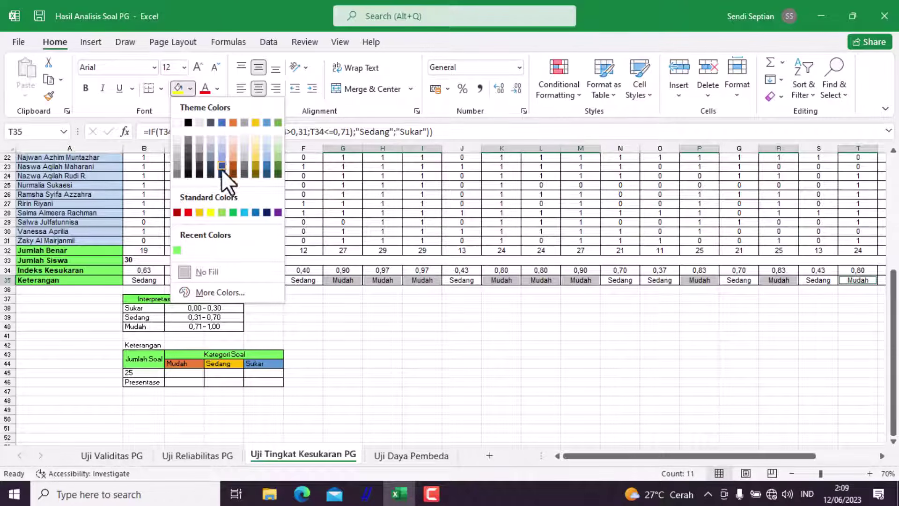
click(232, 123)
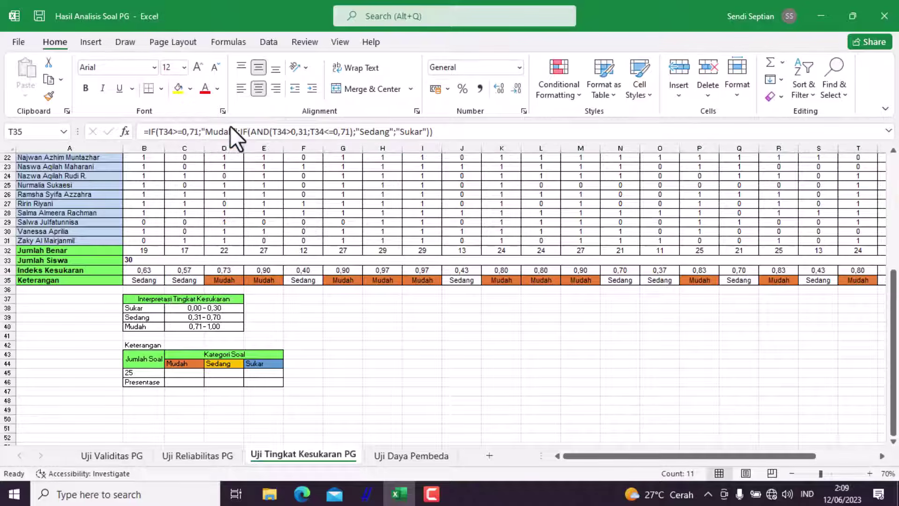
Enter 11 as the number of Mudah questions in cell C45 of the Kategori Soal table.
click(189, 374)
text(11)
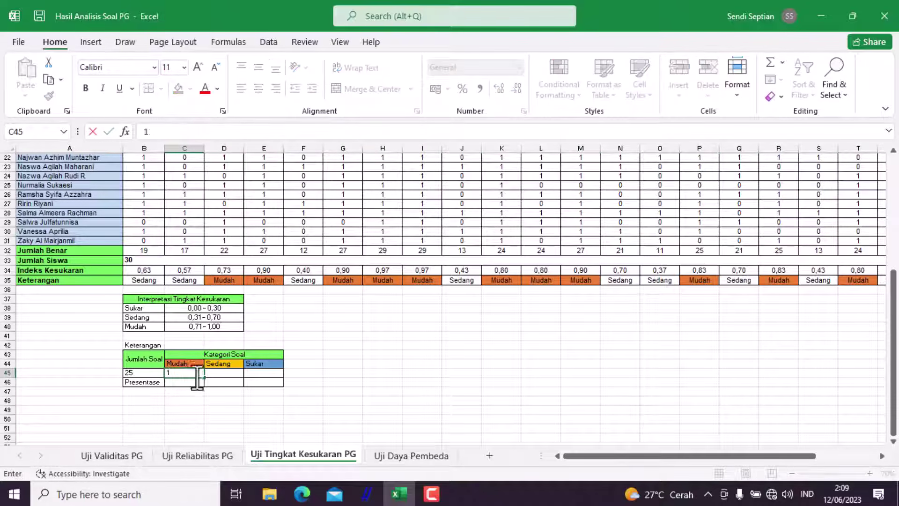
click(223, 377)
click(221, 373)
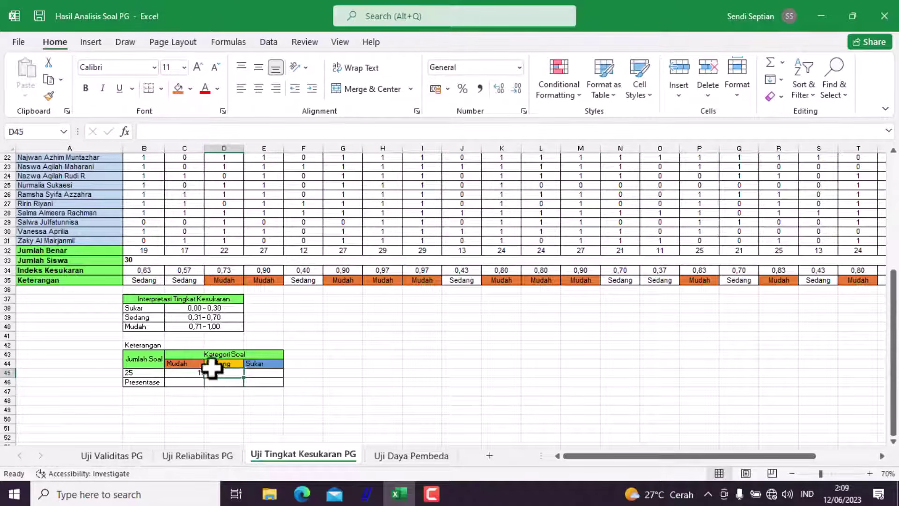
Fill all the Sedang cells in the Keterangan row, from column B to Z, with the gold theme colour.
click(152, 281)
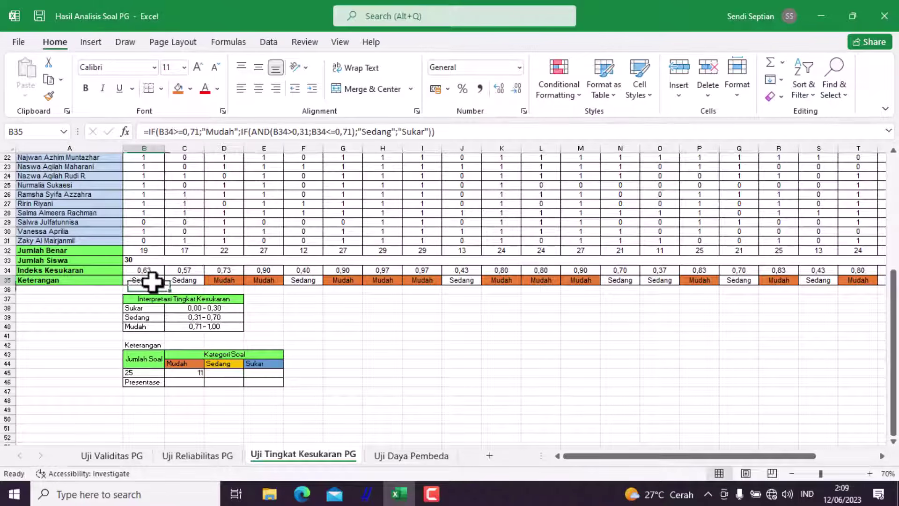
ctrl+click(177, 280)
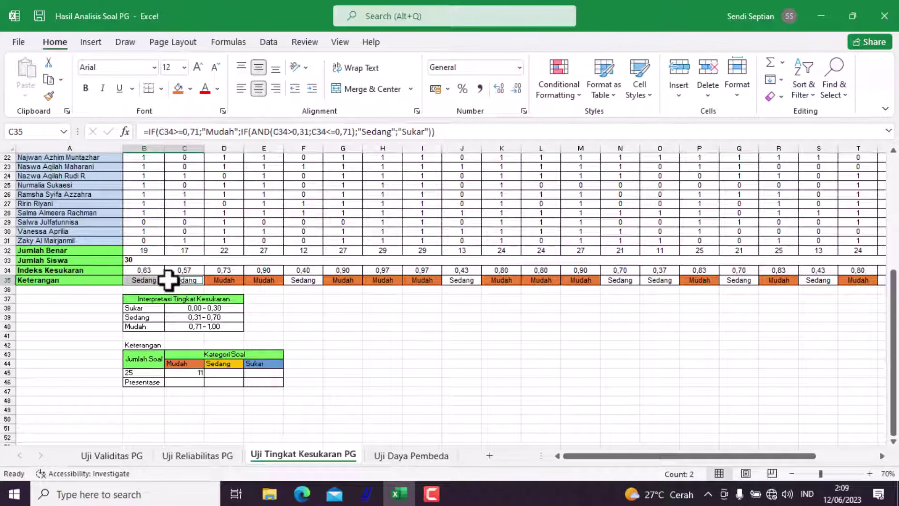
ctrl+click(298, 281)
ctrl+click(464, 281)
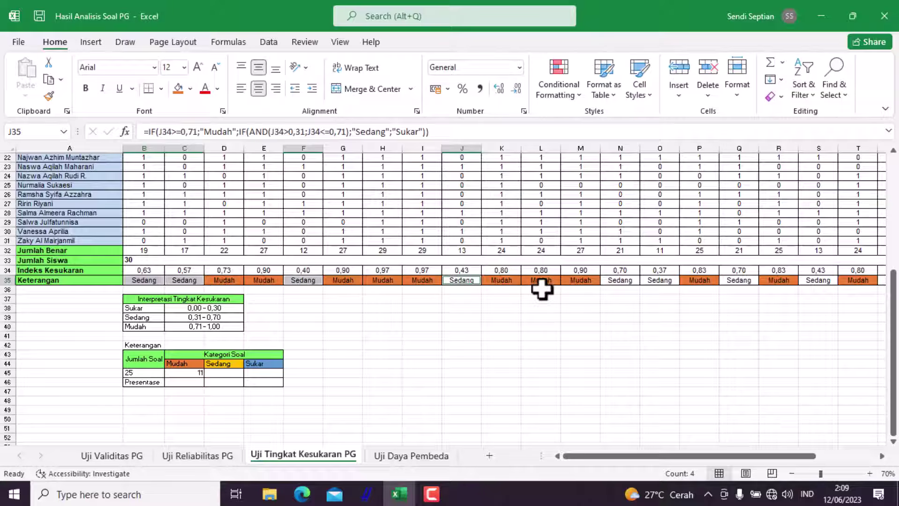
ctrl+click(613, 281)
ctrl+click(663, 281)
ctrl+click(743, 283)
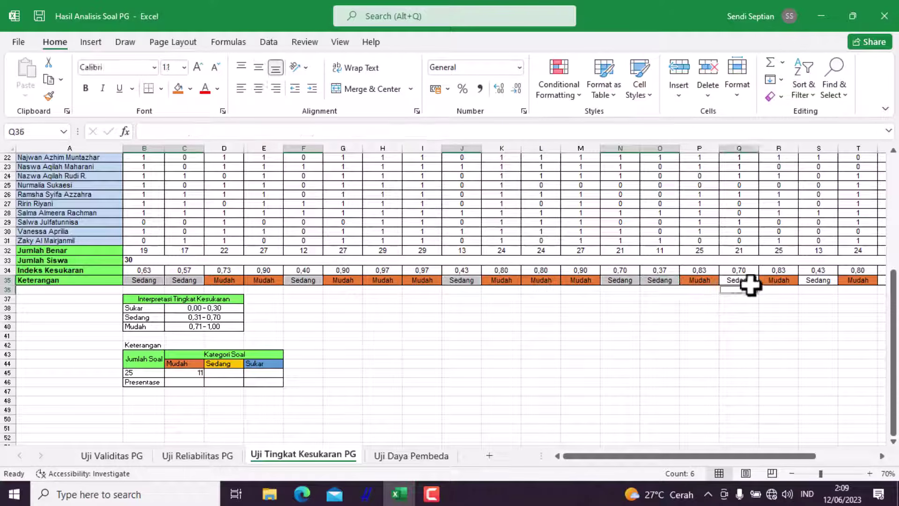
ctrl+click(805, 280)
drag(718, 453, 768, 452)
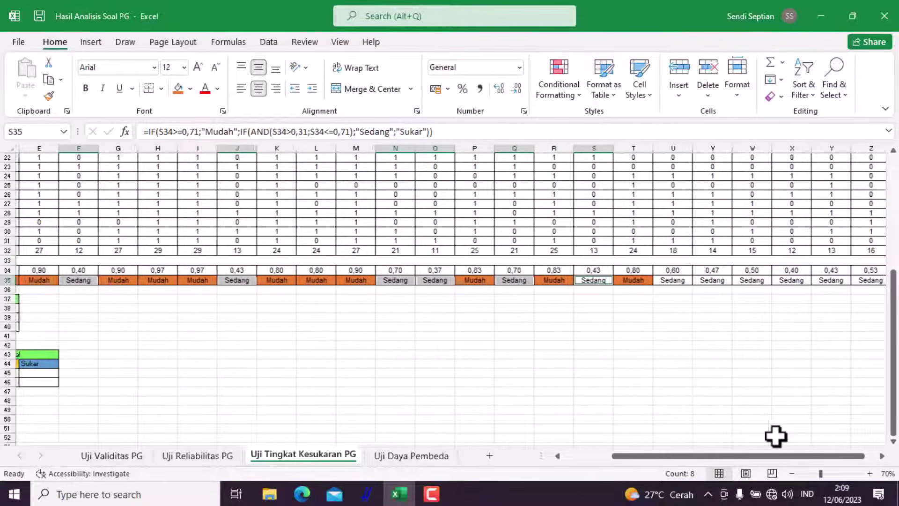
ctrl+click(678, 280)
ctrl+click(707, 280)
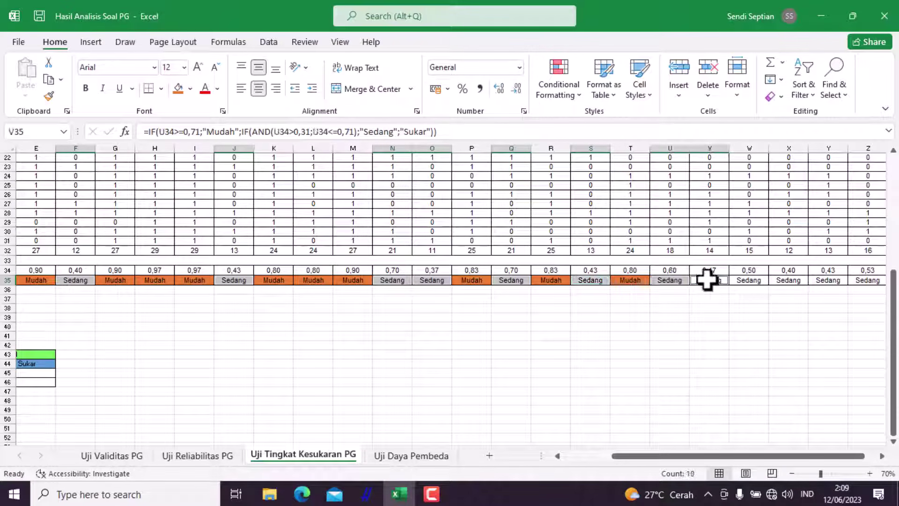
ctrl+click(750, 280)
ctrl+click(789, 280)
ctrl+click(829, 280)
ctrl+click(871, 280)
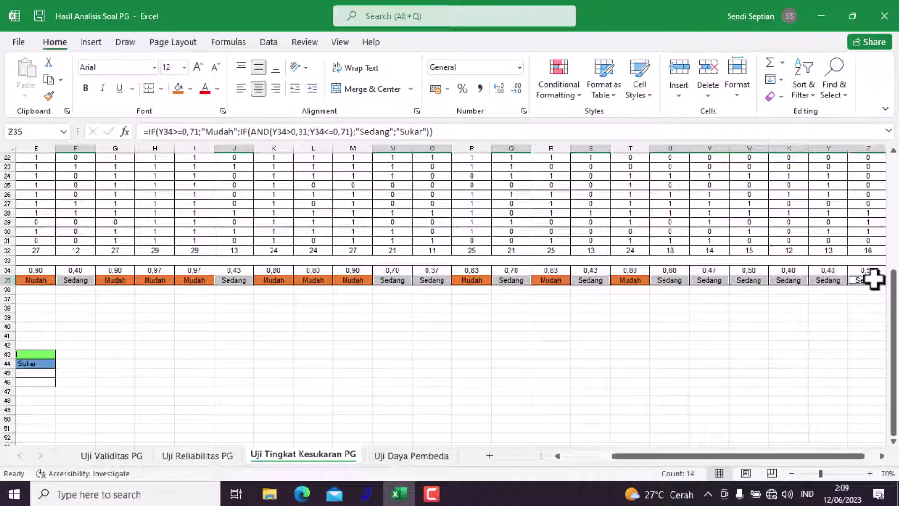
drag(756, 456, 220, 416)
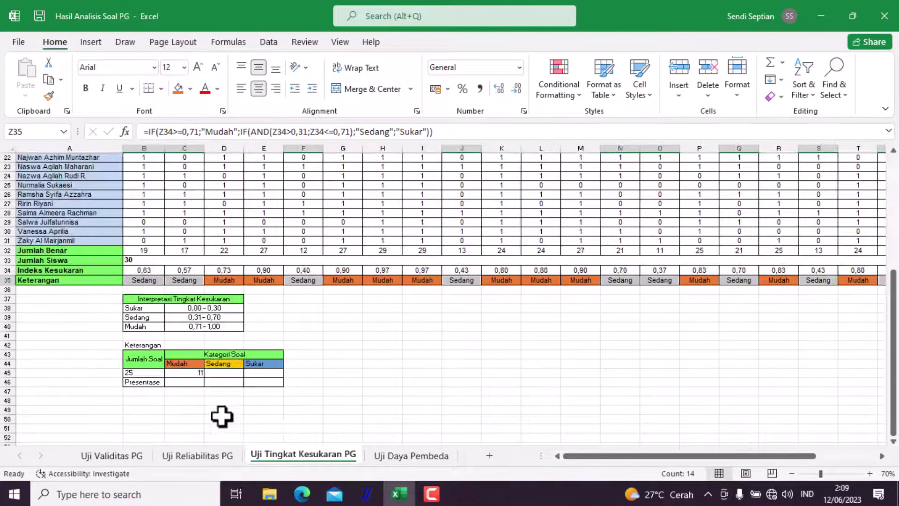
click(190, 89)
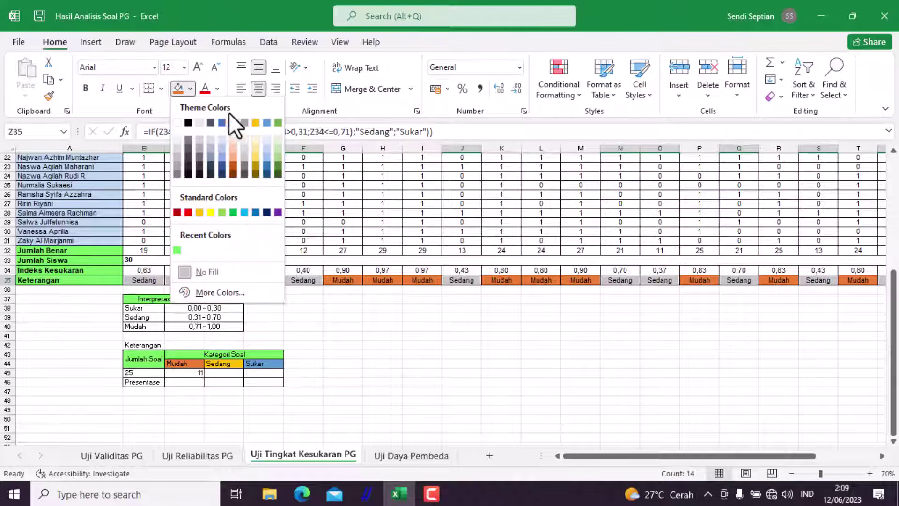
click(254, 122)
scroll(220, 370, right, 5)
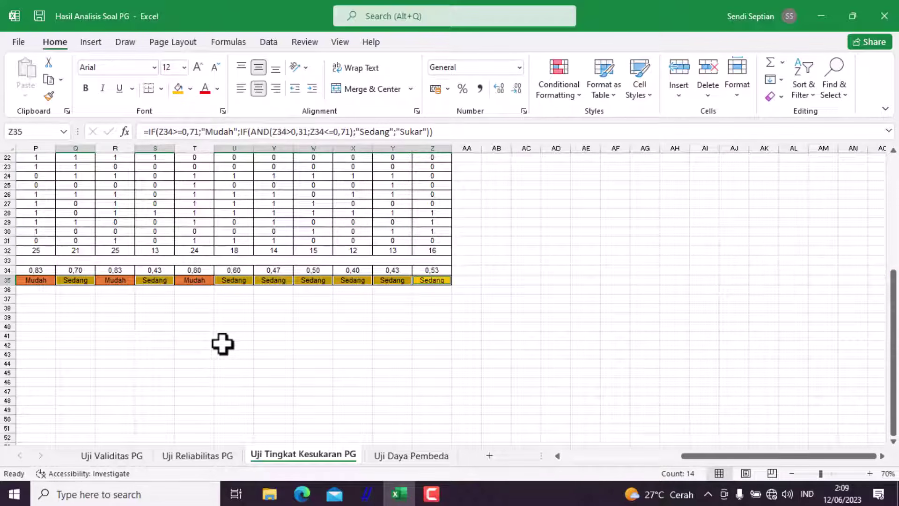
drag(724, 452, 317, 426)
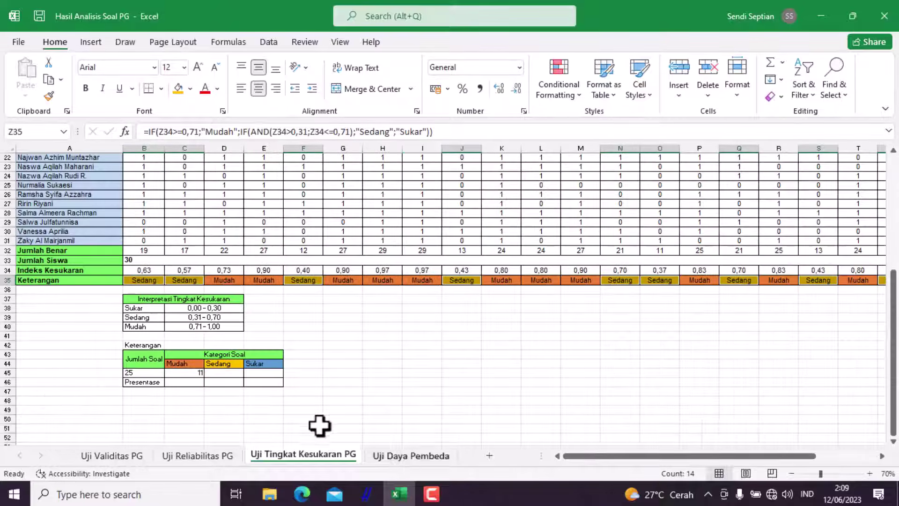
Enter 14 as the Sedang count in D45 and 0 as the Sukar count in E45.
click(225, 374)
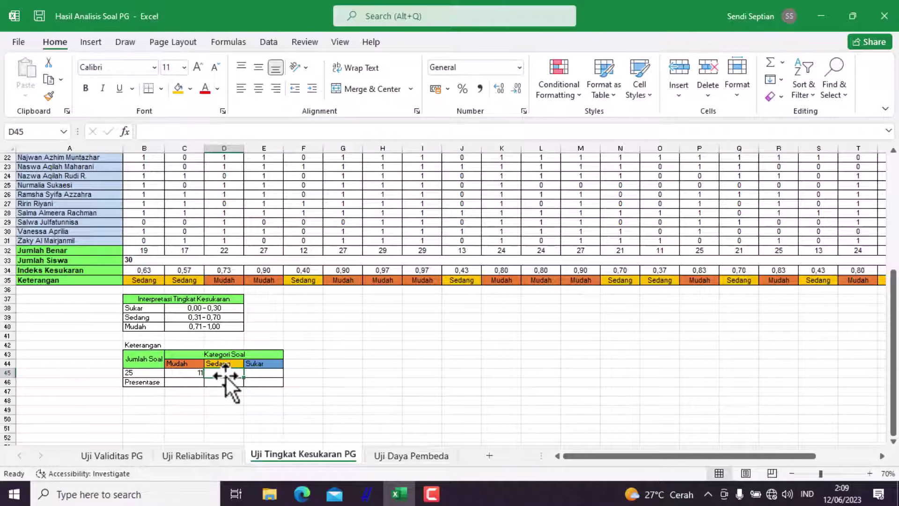
text(14)
click(263, 375)
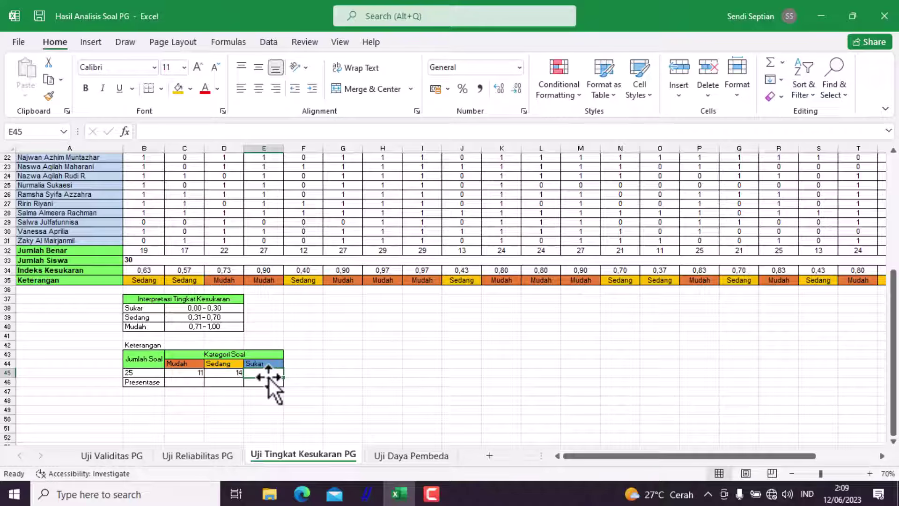
text(0)
Calculate the Mudah percentage in C46 with the formula =C45/$B$45.
click(189, 382)
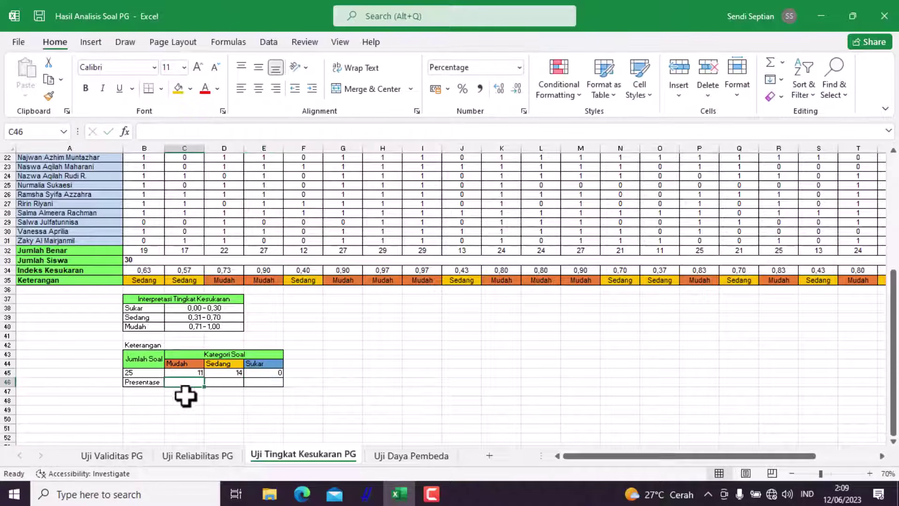
click(213, 132)
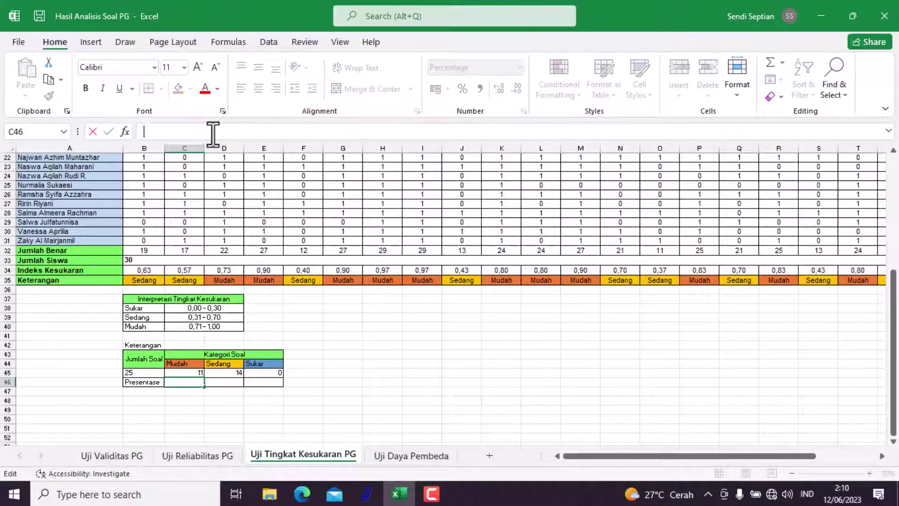
text(=)
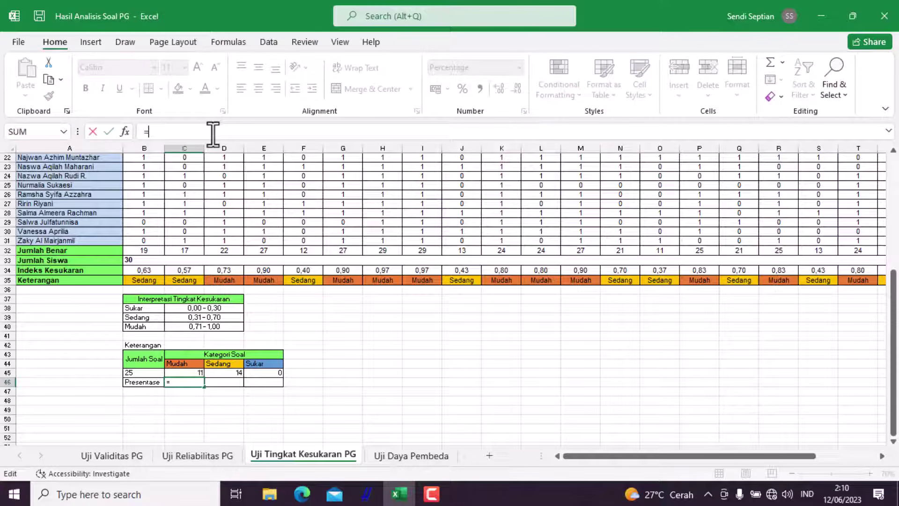
click(178, 372)
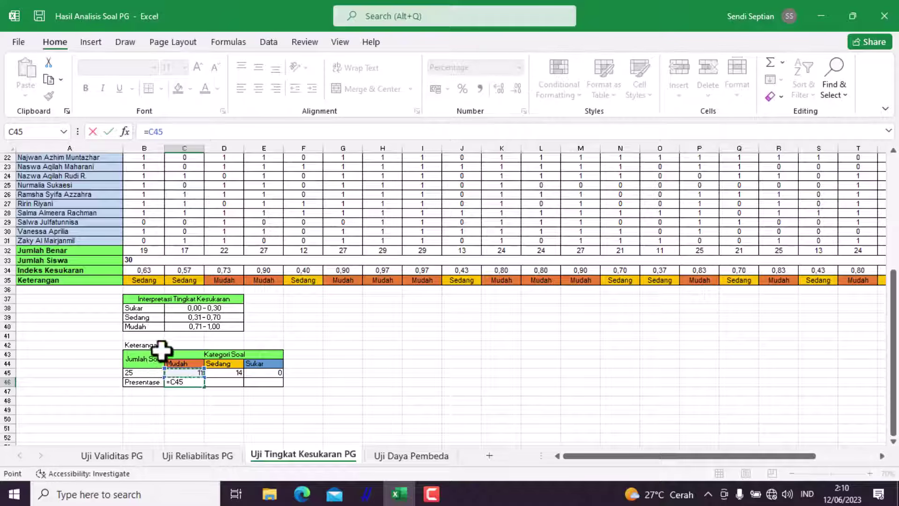
text(/)
click(140, 373)
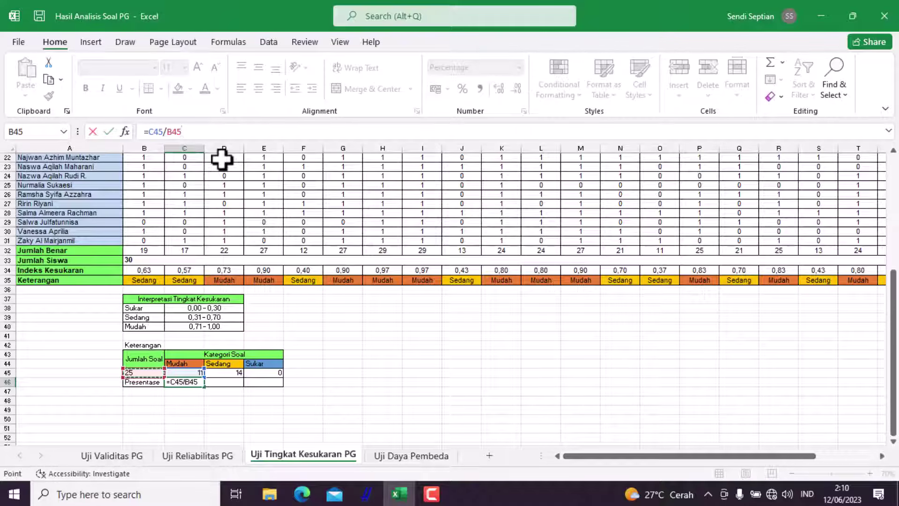
key(F4)
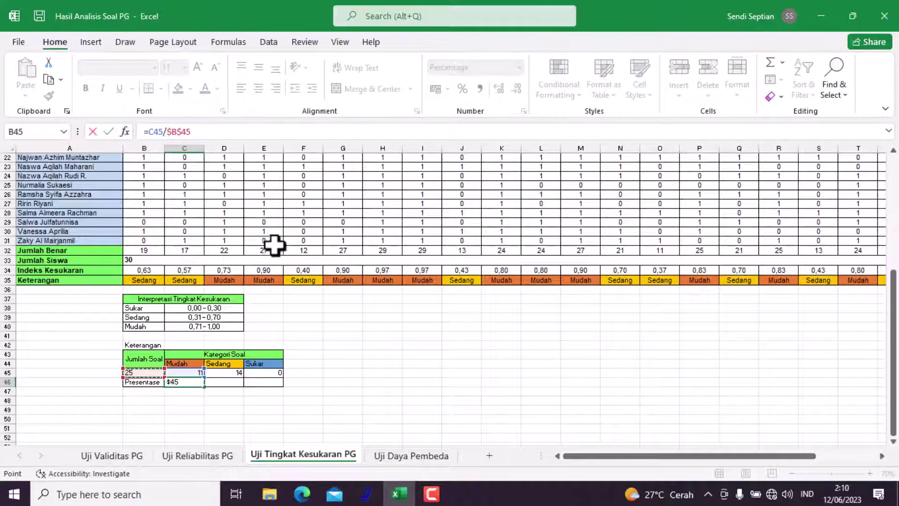
key(Return)
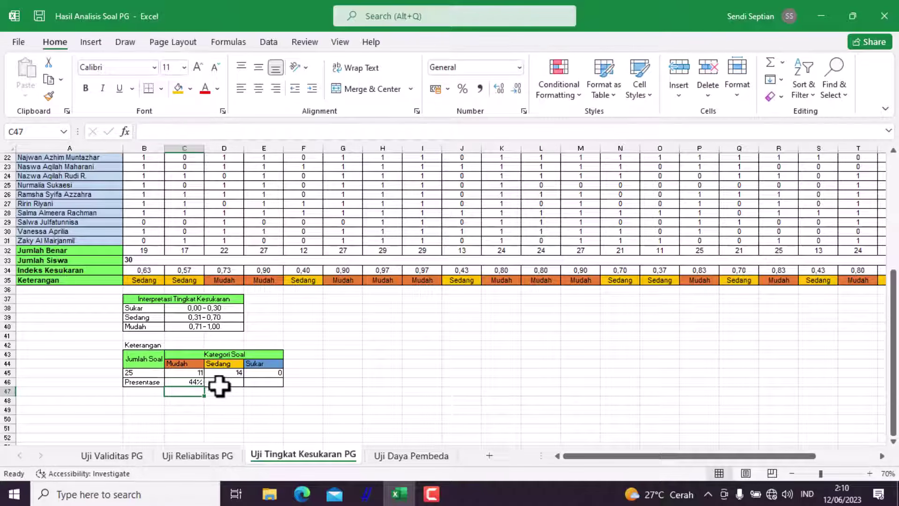
Copy the percentage formula from C46 across to the Sedang and Sukar columns, D46 and E46.
click(220, 384)
click(191, 381)
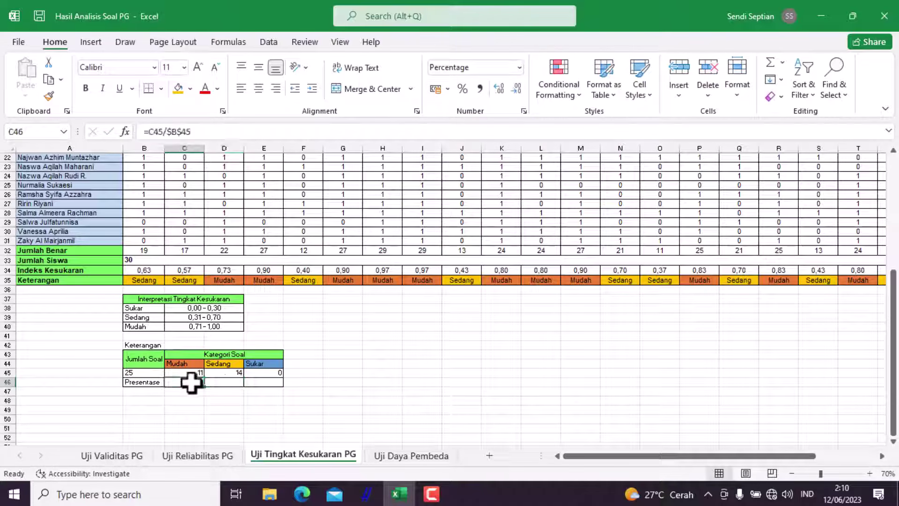
drag(204, 387, 276, 387)
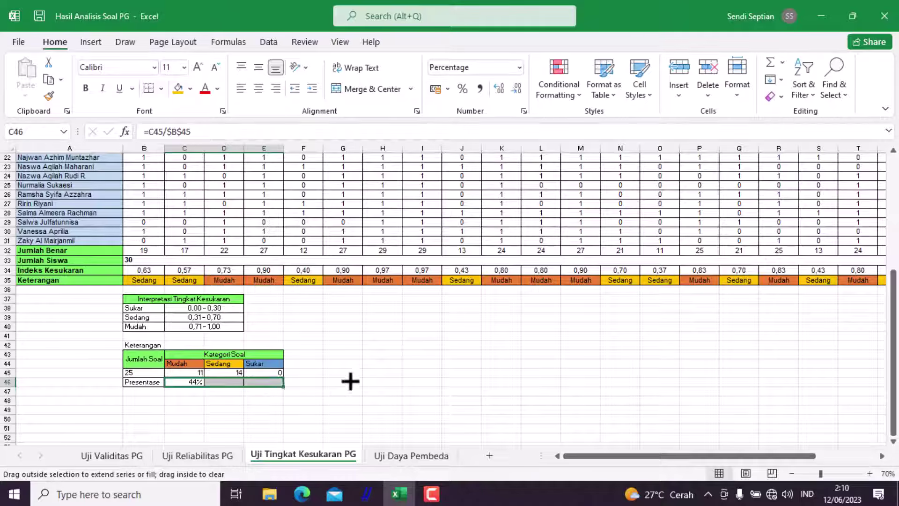
drag(361, 377, 364, 378)
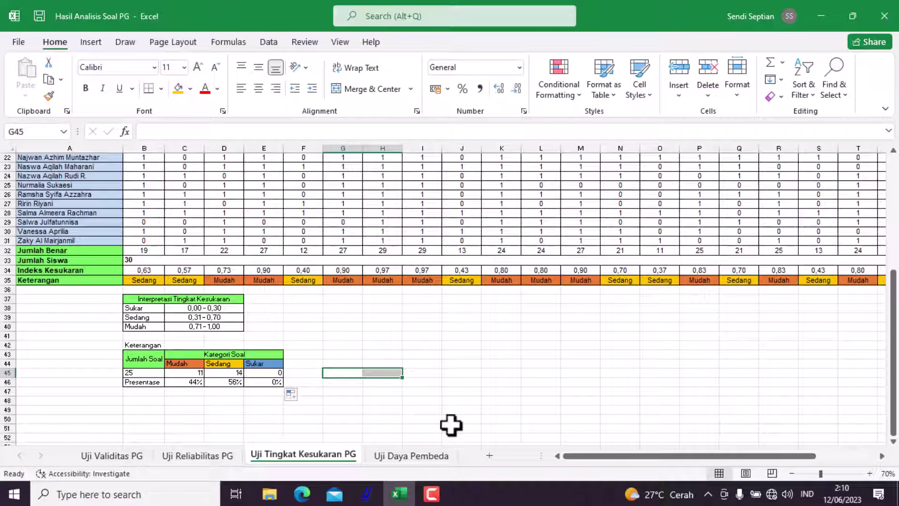
Open the Uji Daya Pembeda sheet and review its student scores, empty calculation rows, Kriteria Daya Pembeda table and KESIMPULAN table.
click(437, 457)
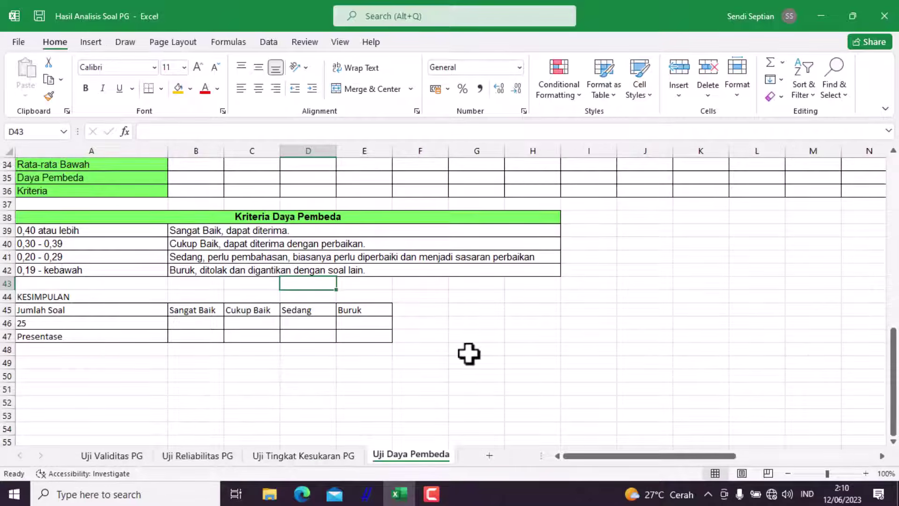
scroll(469, 354, up, 10)
scroll(241, 295, up, 1)
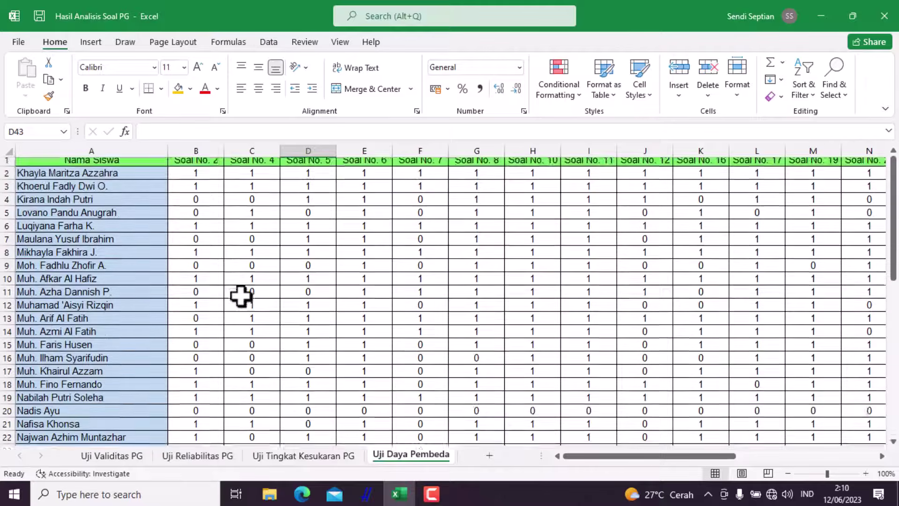
scroll(242, 295, down, 7)
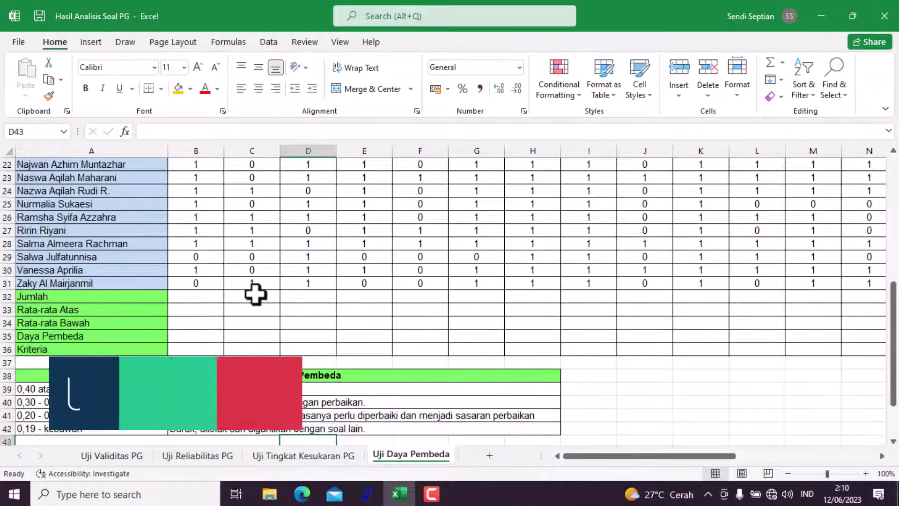
scroll(255, 294, down, 8)
scroll(255, 294, up, 6)
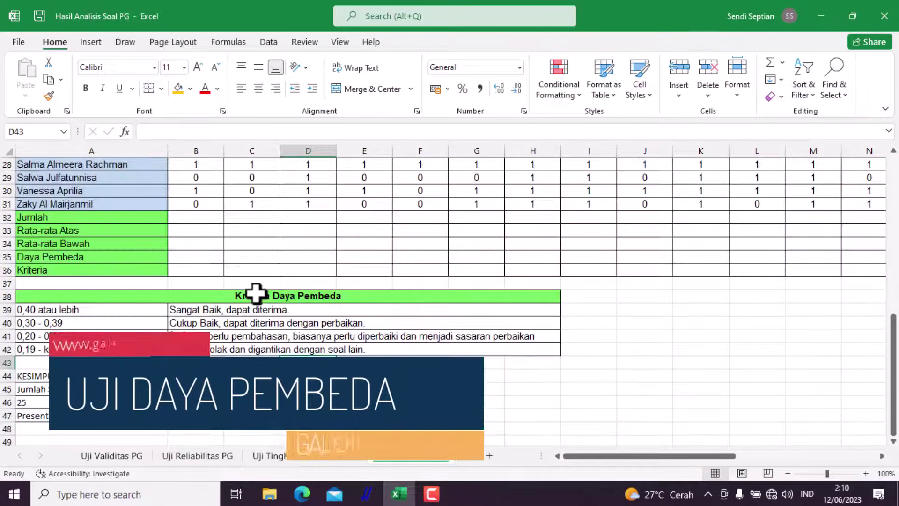
scroll(255, 294, down, 1)
click(639, 285)
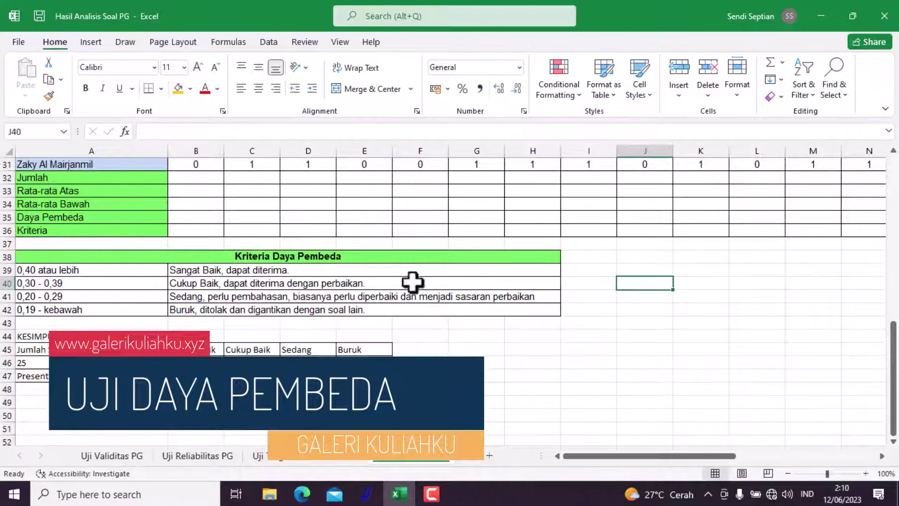
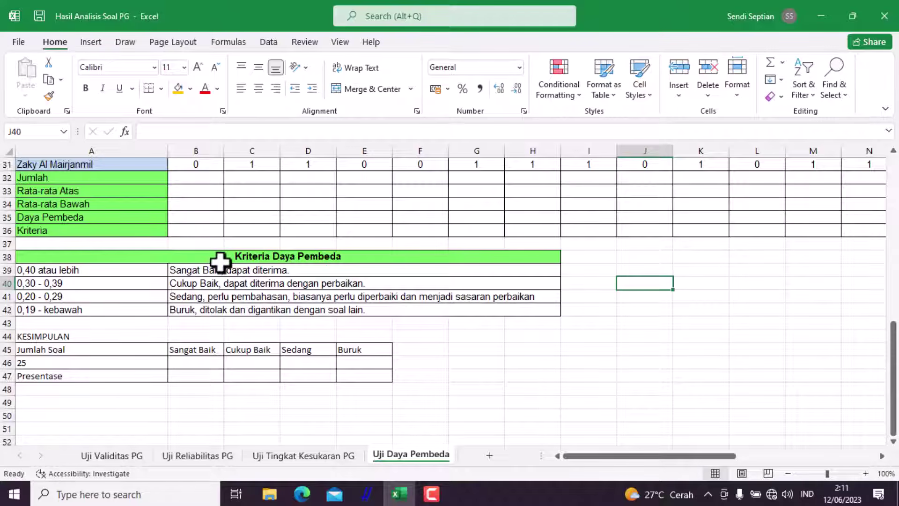
scroll(160, 236, up, 2)
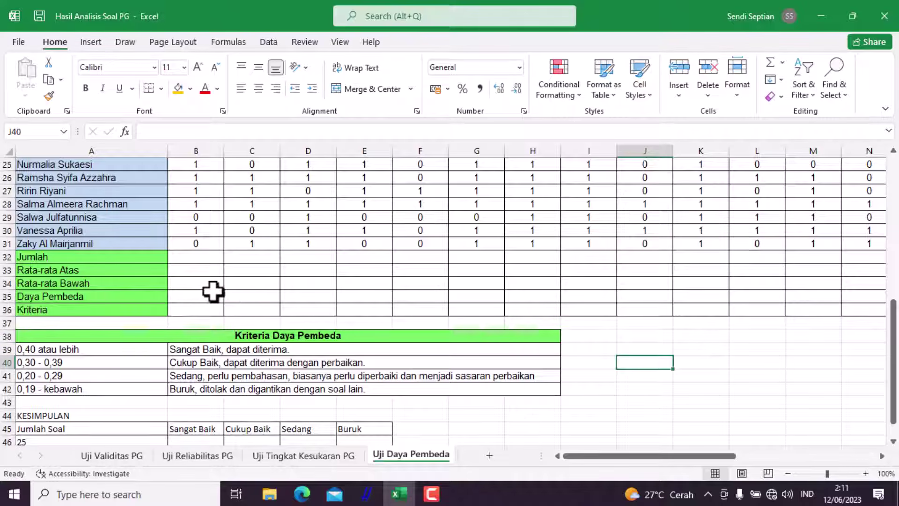
Review the student scores and the empty calculation rows from Jumlah to Kriteria, especially the Daya Pembeda row.
scroll(234, 295, up, 8)
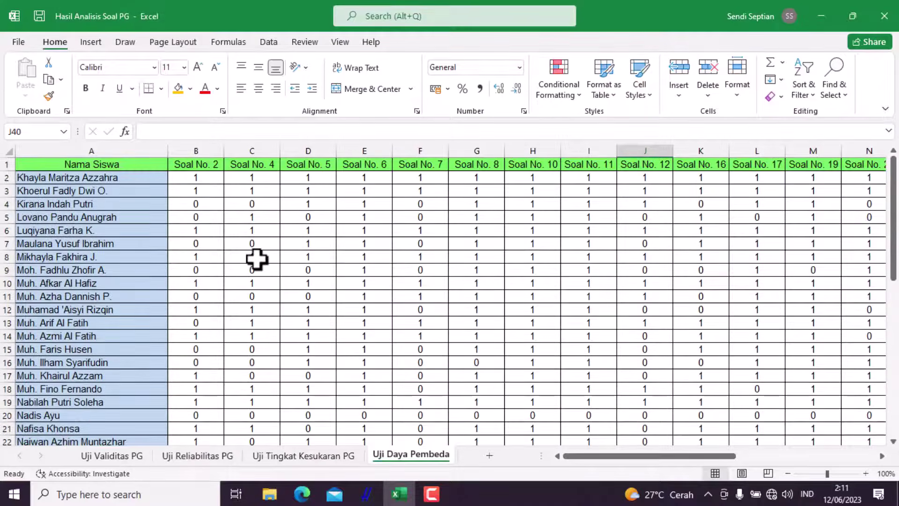
drag(584, 455, 576, 457)
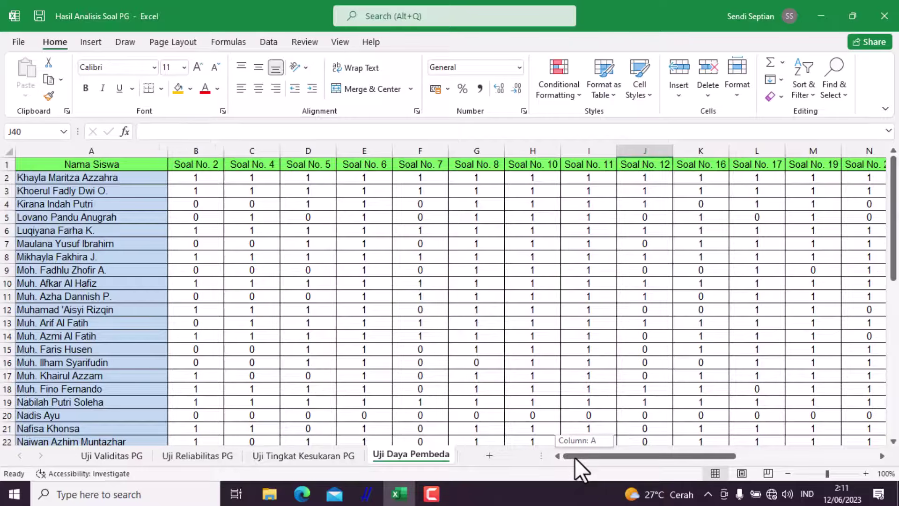
scroll(189, 389, down, 5)
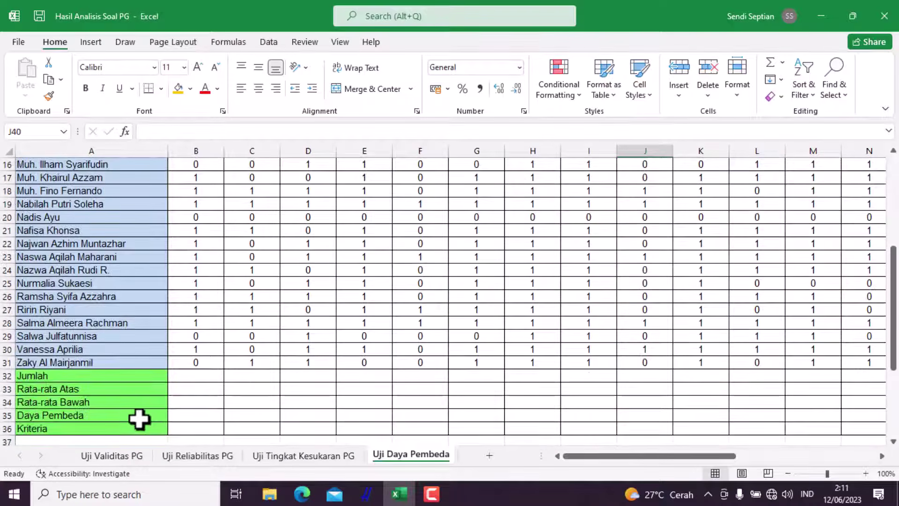
click(139, 419)
click(202, 414)
click(141, 414)
click(183, 415)
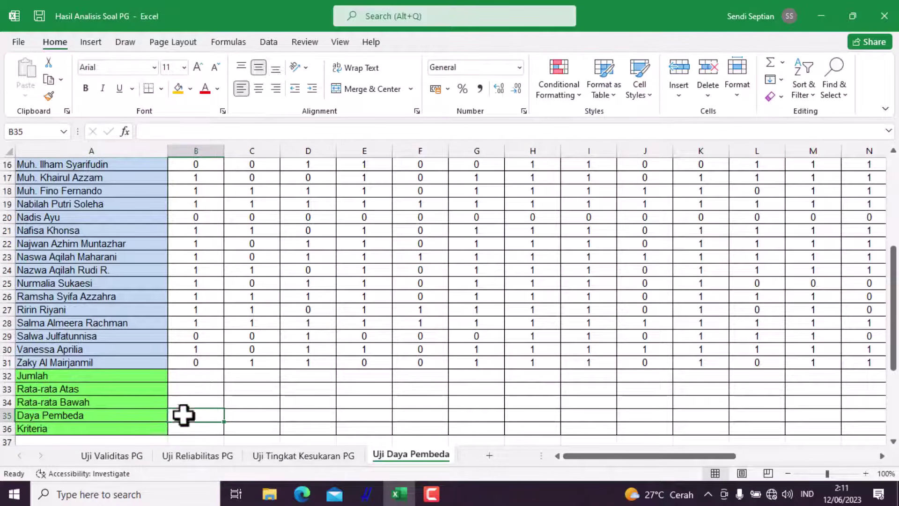
Total the Soal No. 2 scores in the Jumlah cell B32 with =SUM(B2:B31) and copy the formula across to Z32.
click(111, 375)
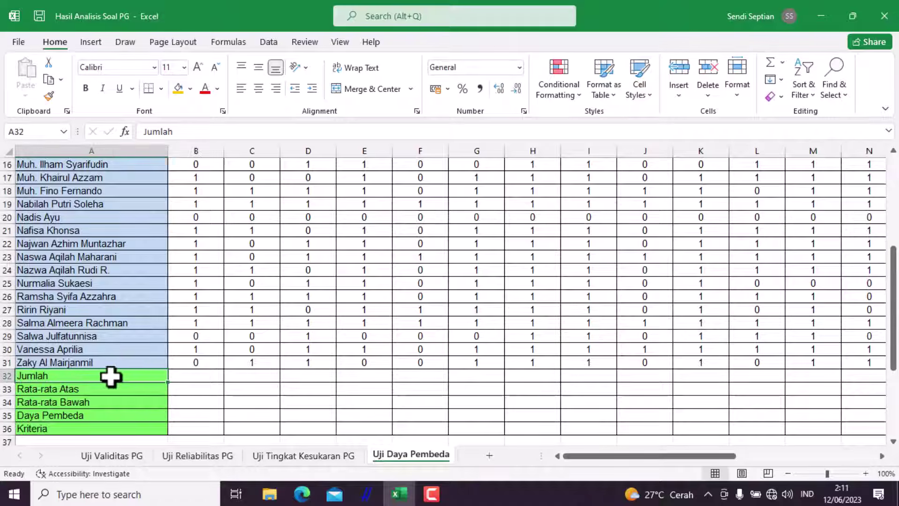
click(183, 377)
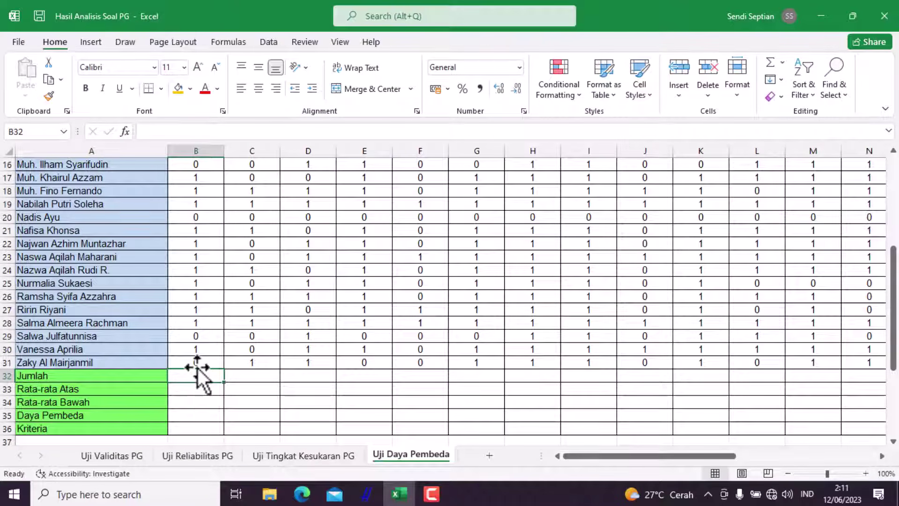
click(772, 60)
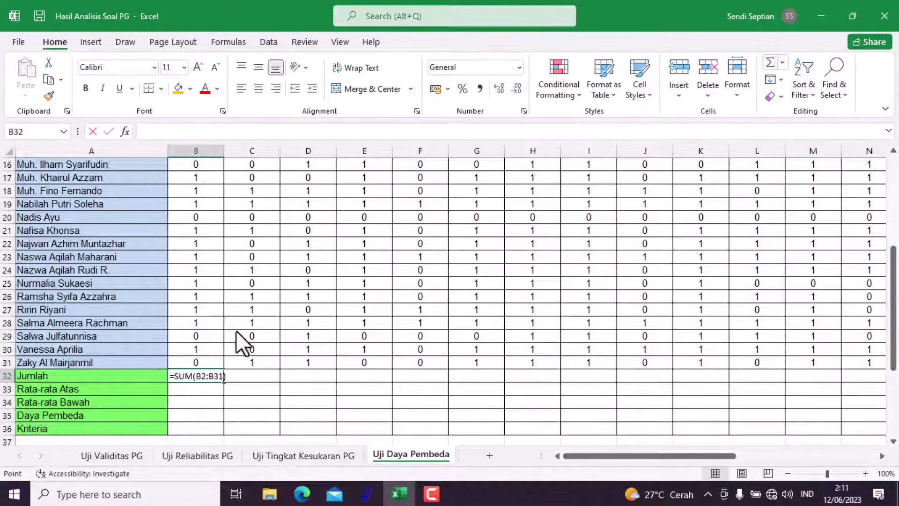
scroll(225, 288, up, 5)
scroll(221, 328, down, 6)
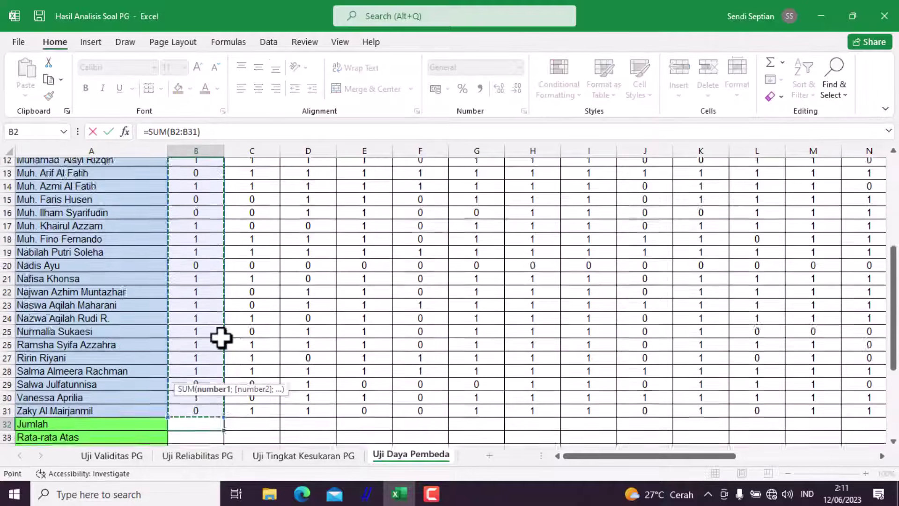
key(Return)
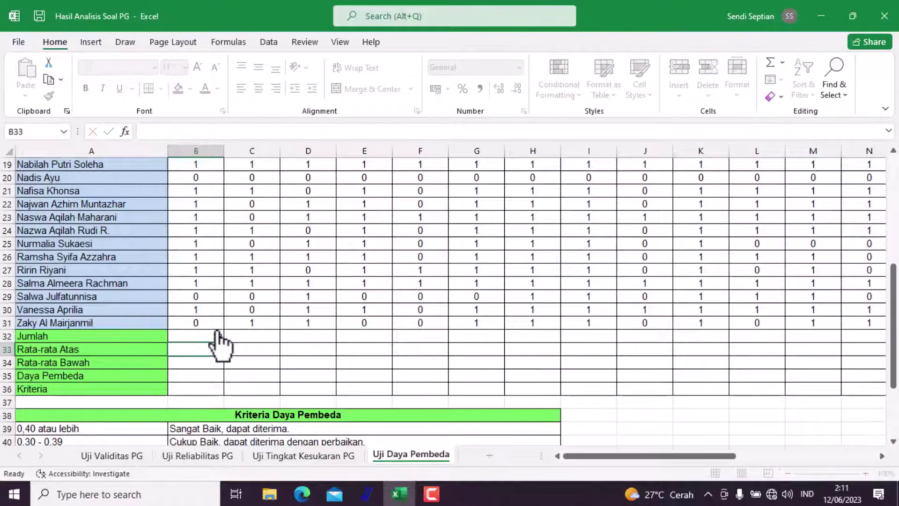
click(217, 335)
mouse_move(227, 346)
mouse_down()
mouse_move(895, 364)
mouse_move(794, 346)
mouse_up()
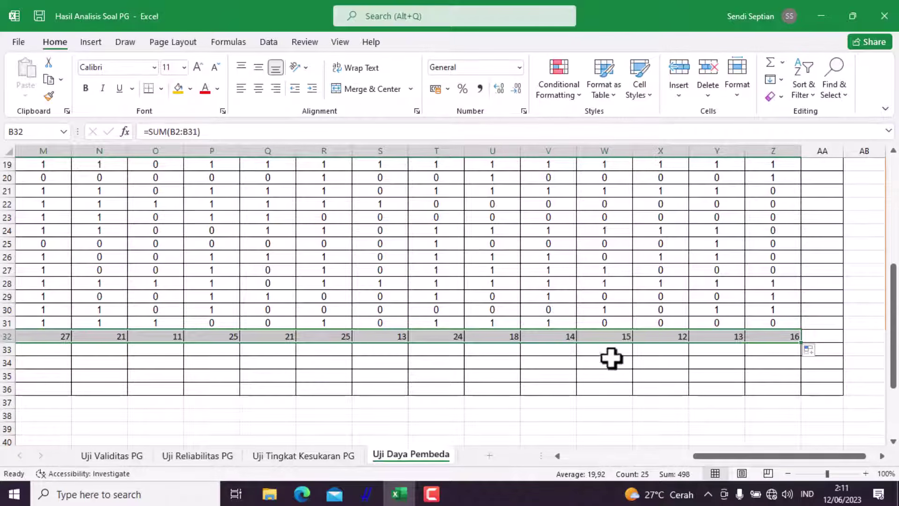
Make the KELOMPOK BAWAH group label in column AC bold.
drag(681, 454, 754, 473)
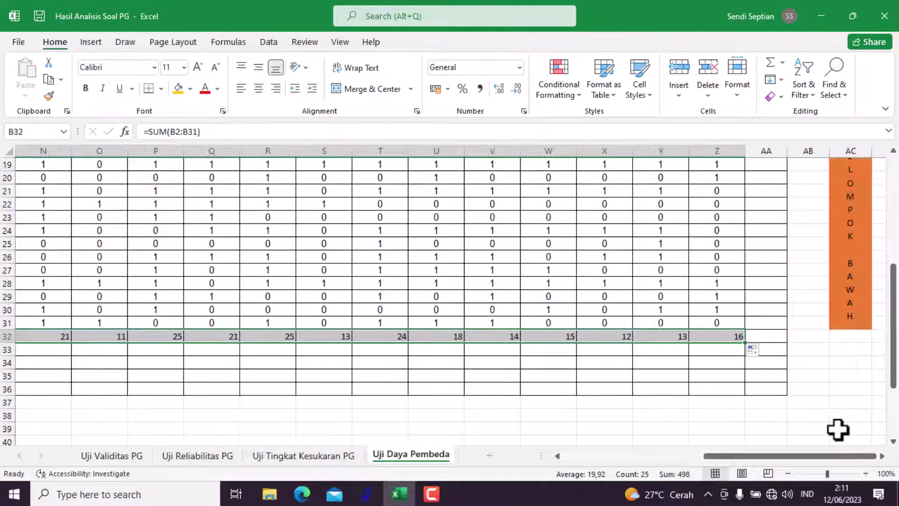
scroll(826, 370, up, 3)
scroll(826, 370, up, 3)
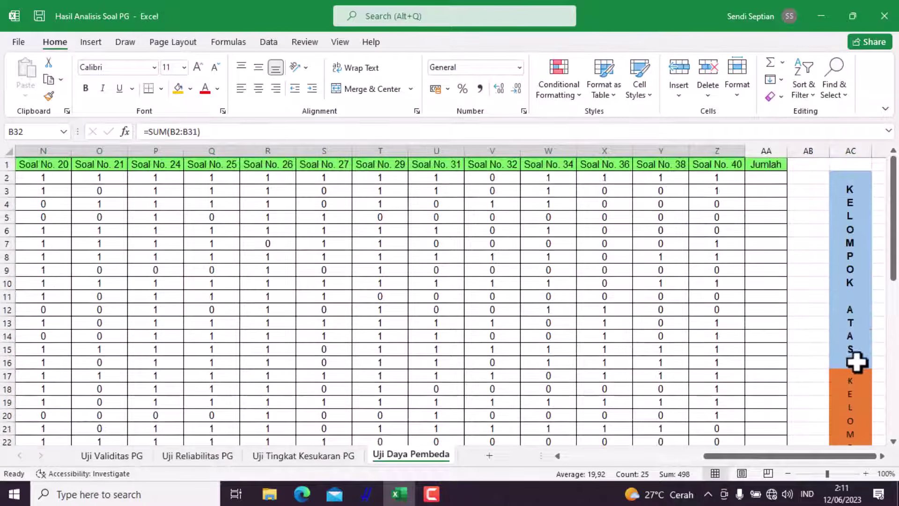
scroll(855, 361, down, 3)
click(863, 368)
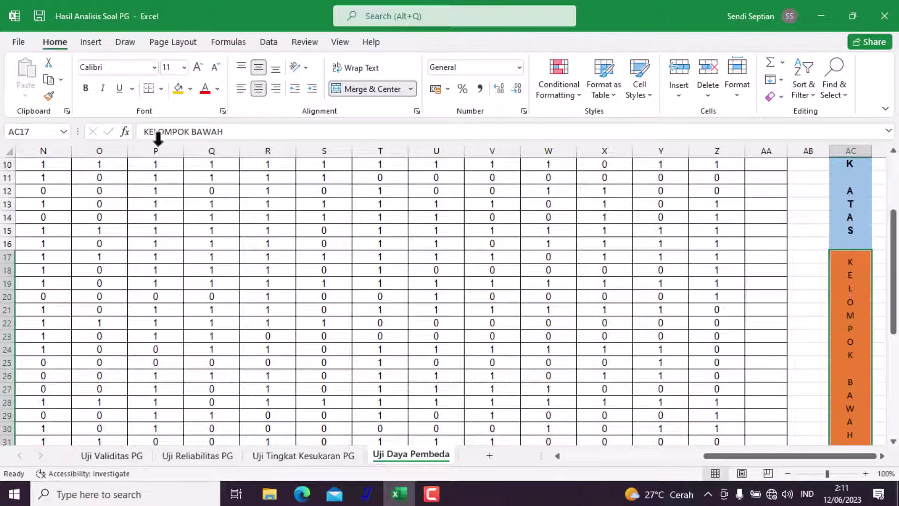
click(86, 89)
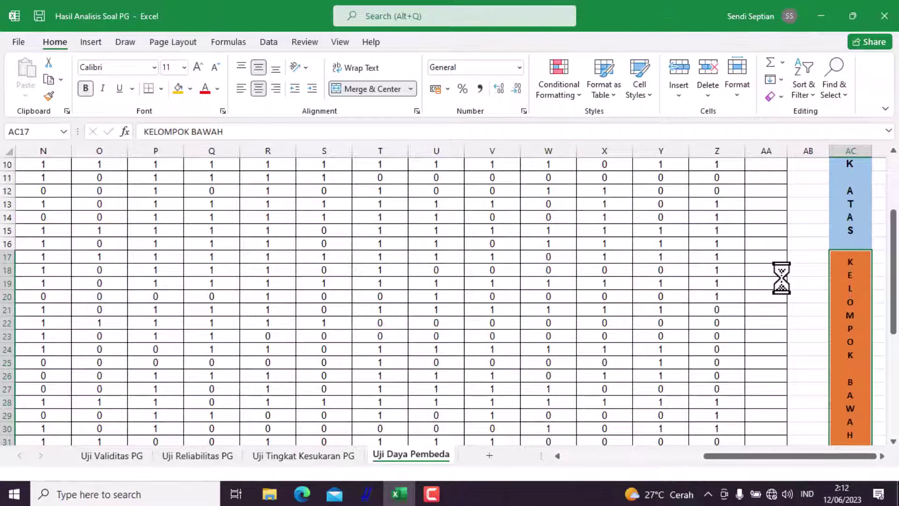
Total the first student's scores in AA2 with =SUM(B2:Z2) and copy the formula down the Jumlah column to AA31.
click(770, 181)
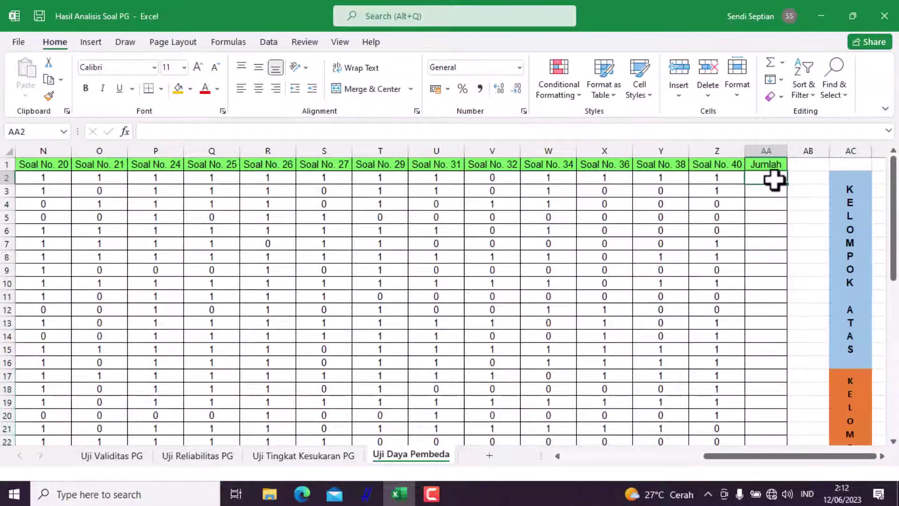
click(769, 63)
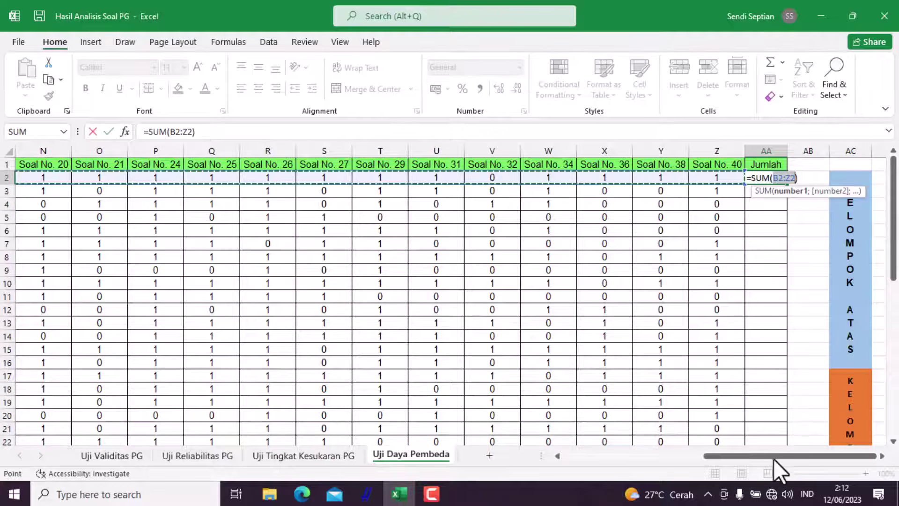
drag(774, 458, 844, 454)
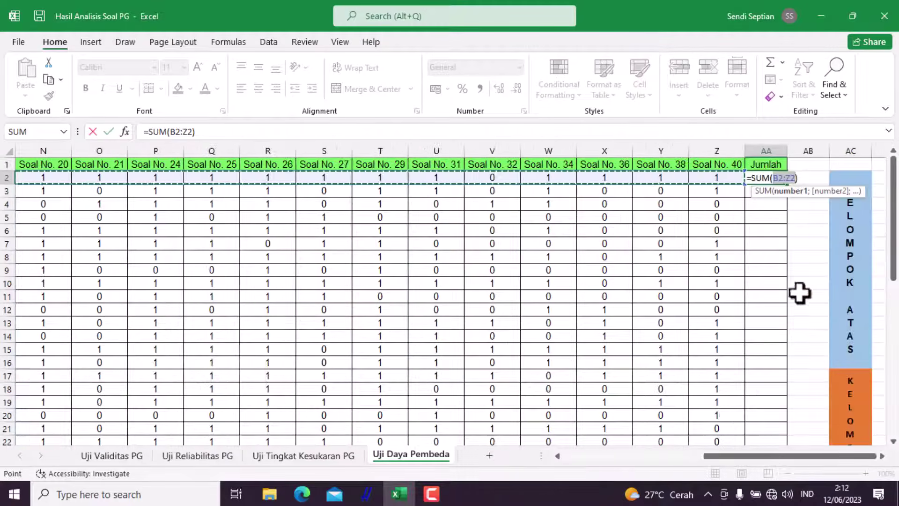
key(Return)
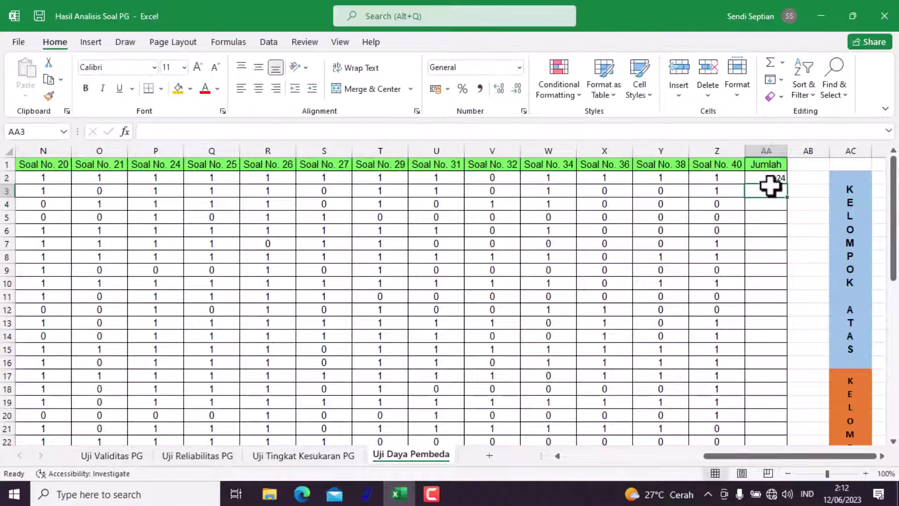
click(773, 179)
drag(791, 188, 775, 382)
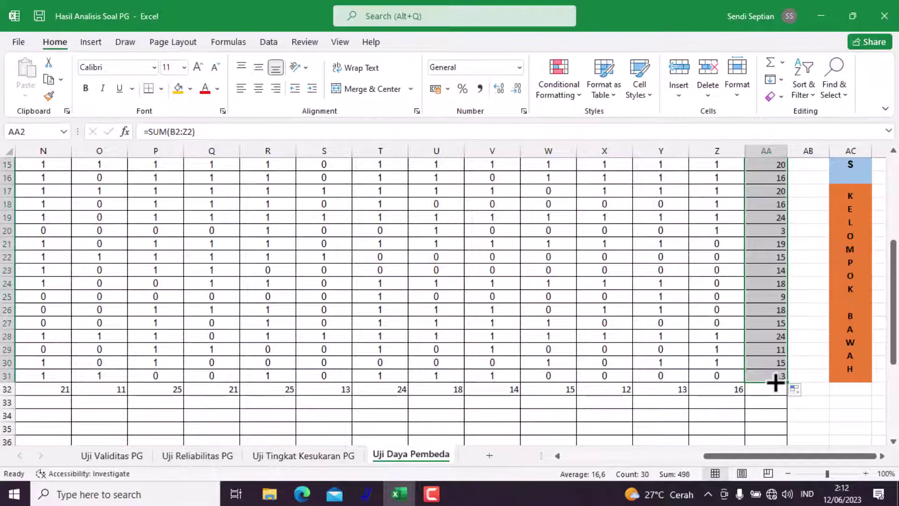
Examine the order of the student totals in the Jumlah column beside the KELOMPOK ATAS and KELOMPOK BAWAH labels.
scroll(814, 275, up, 5)
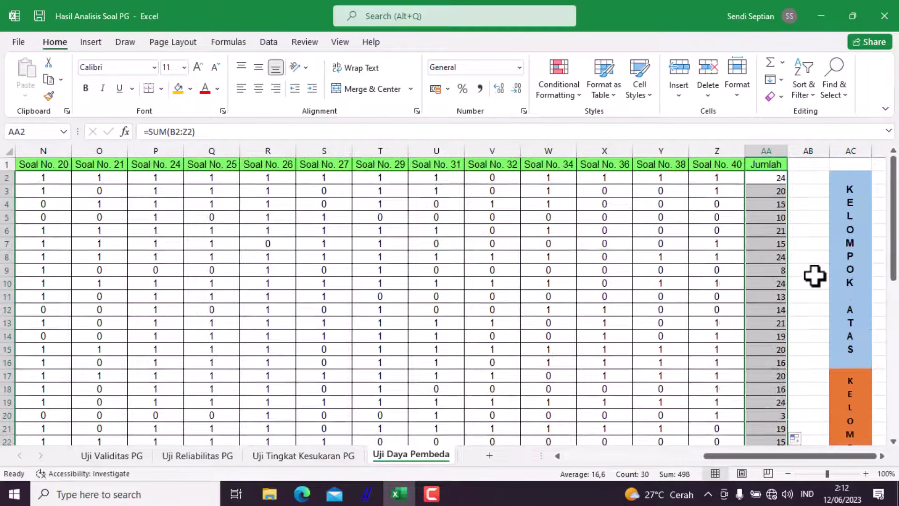
scroll(802, 291, down, 1)
scroll(796, 291, up, 1)
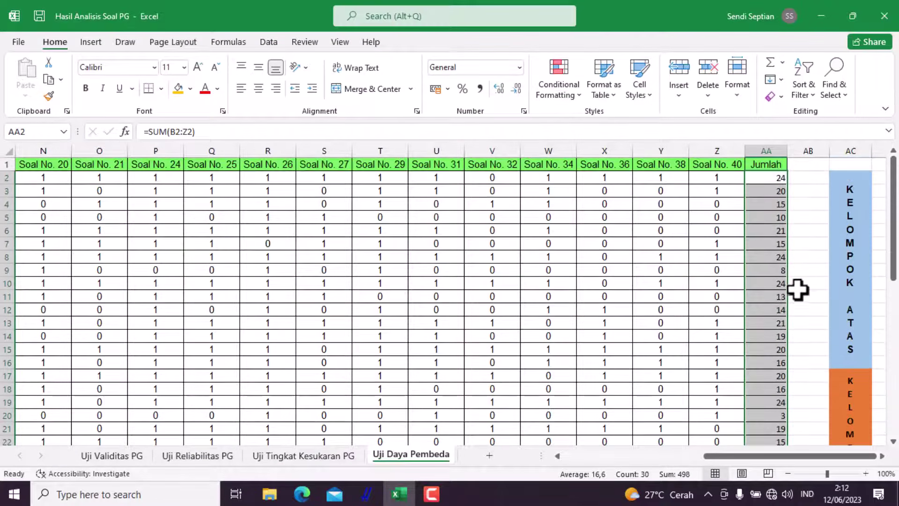
scroll(834, 290, down, 1)
scroll(796, 248, up, 1)
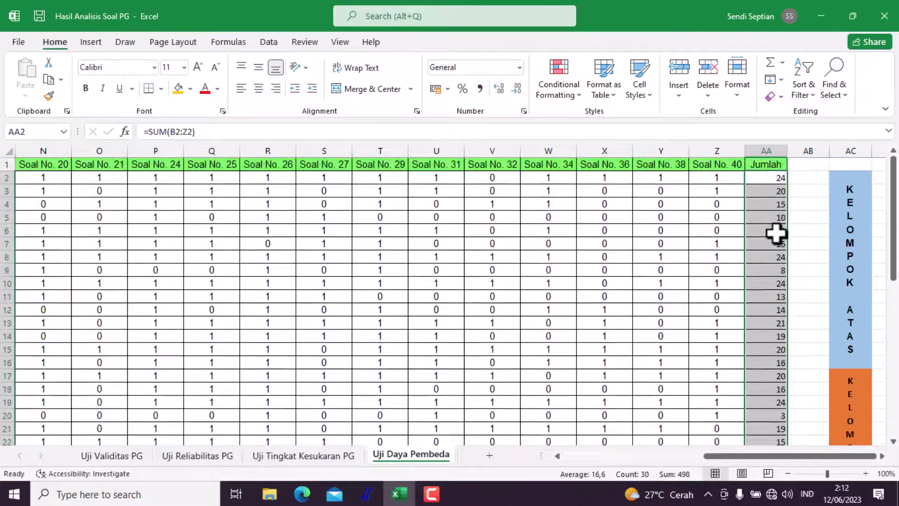
scroll(785, 257, down, 4)
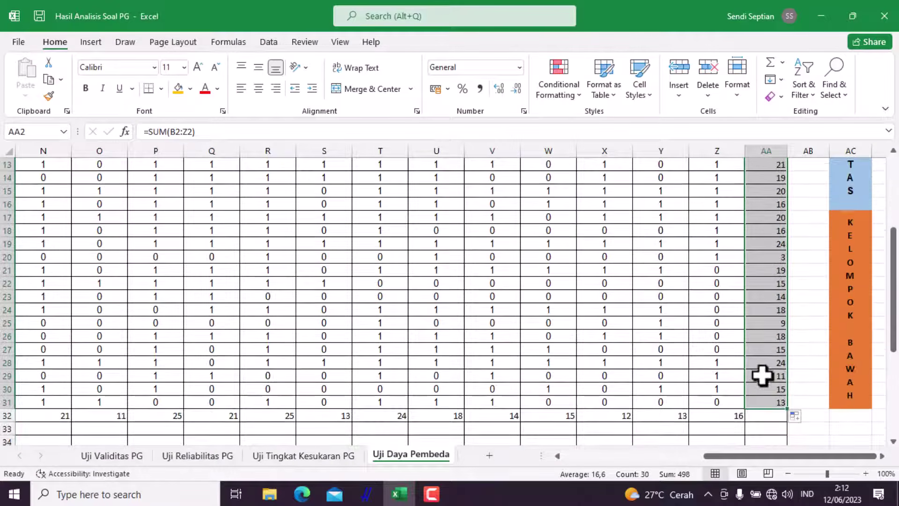
click(799, 333)
Add filters to the header row of the student score table, A1:AA31, leaving out the summary rows.
scroll(800, 315, up, 4)
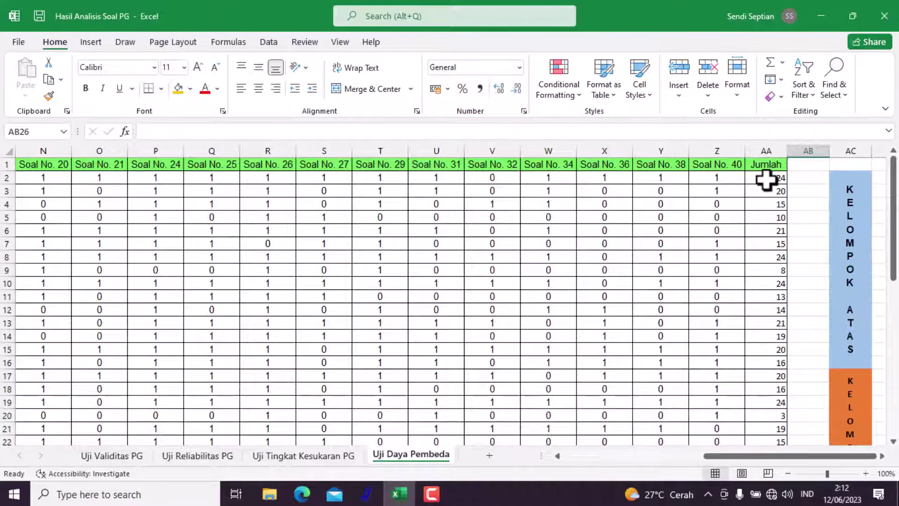
drag(766, 179, 658, 323)
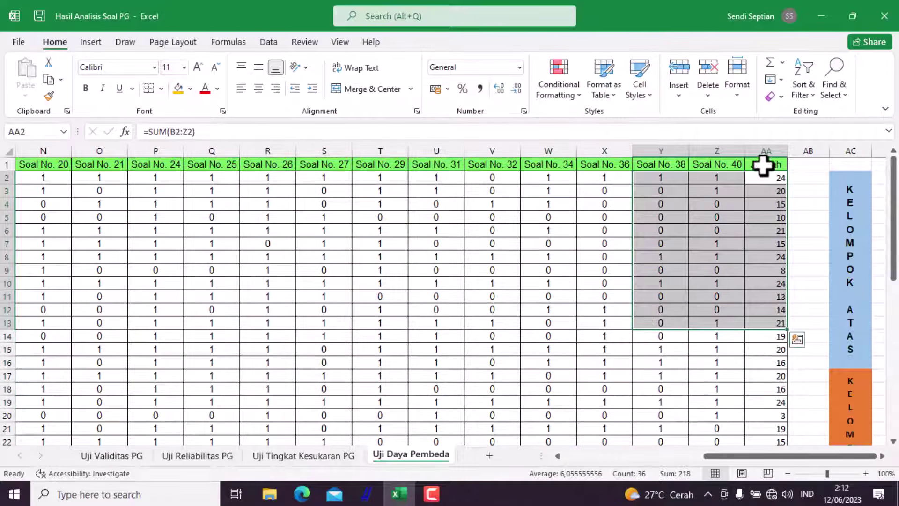
drag(763, 165, 44, 399)
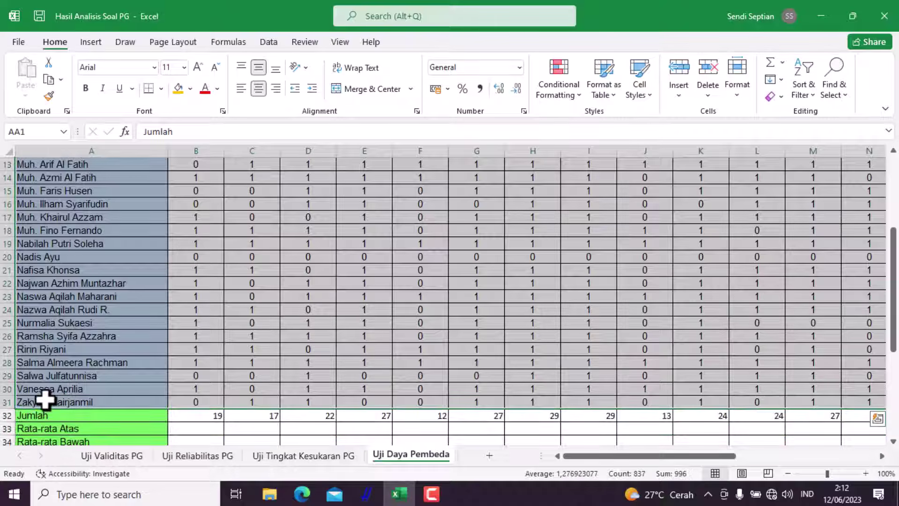
click(810, 97)
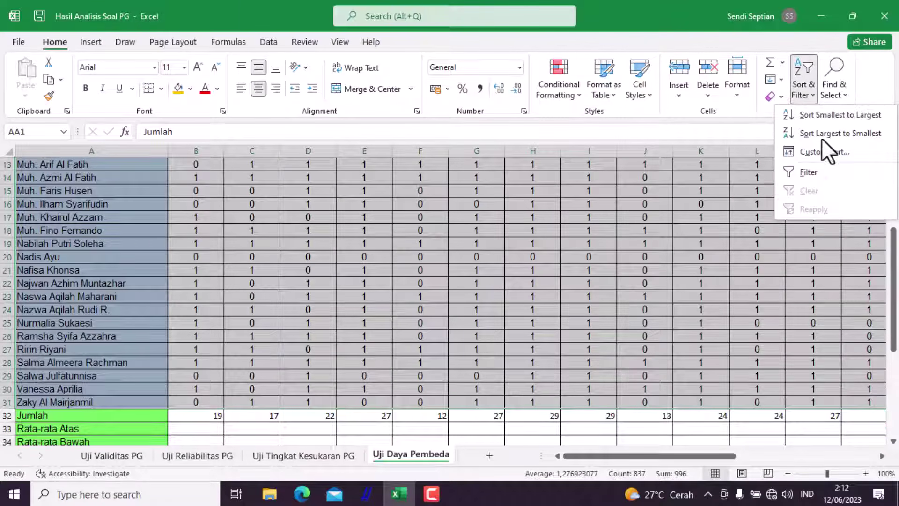
click(821, 171)
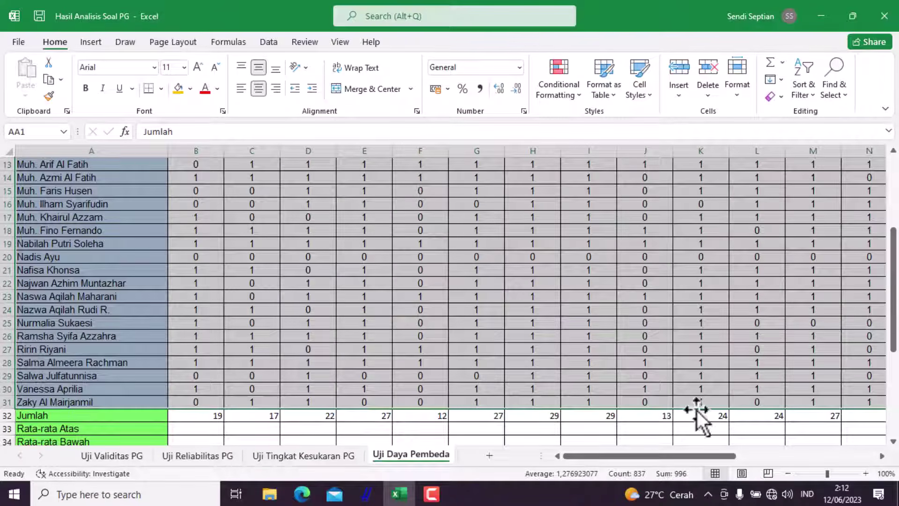
Sort the student score table by the Jumlah column from largest to smallest and check the order of the totals.
drag(657, 456, 847, 462)
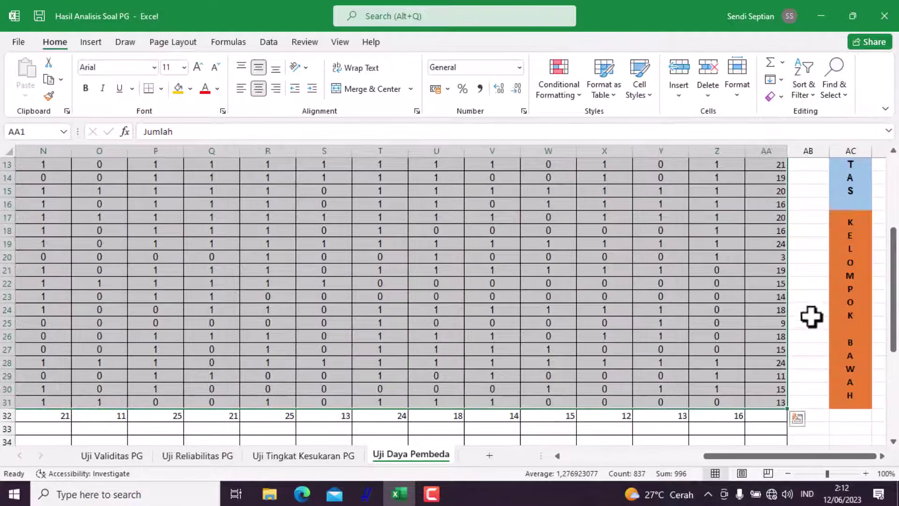
scroll(789, 255, up, 2)
scroll(789, 255, up, 3)
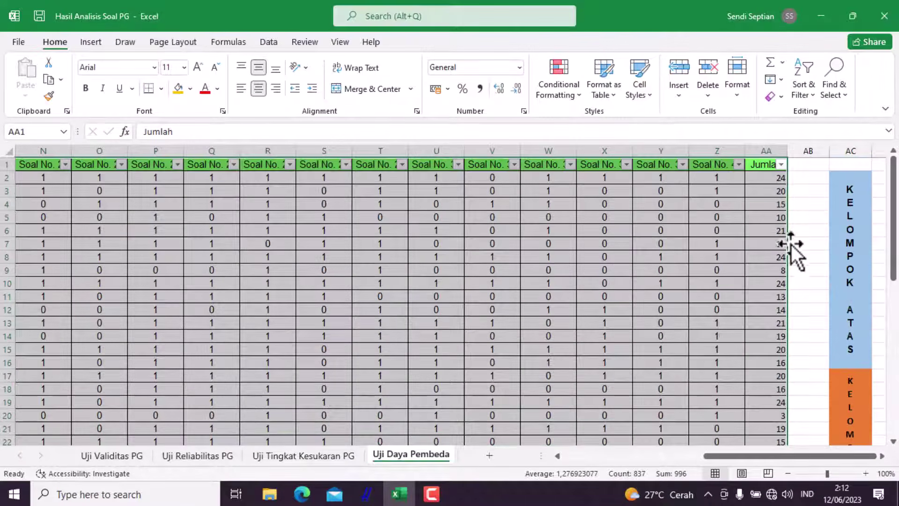
click(782, 166)
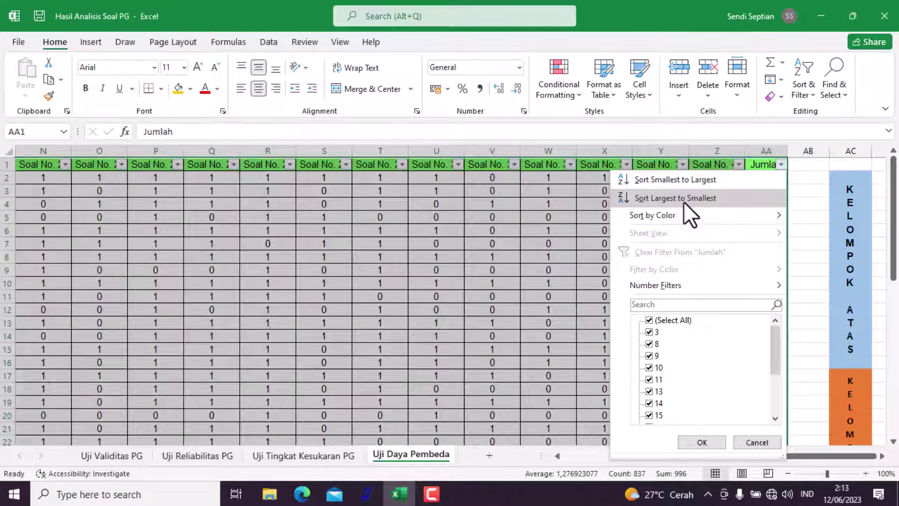
click(684, 202)
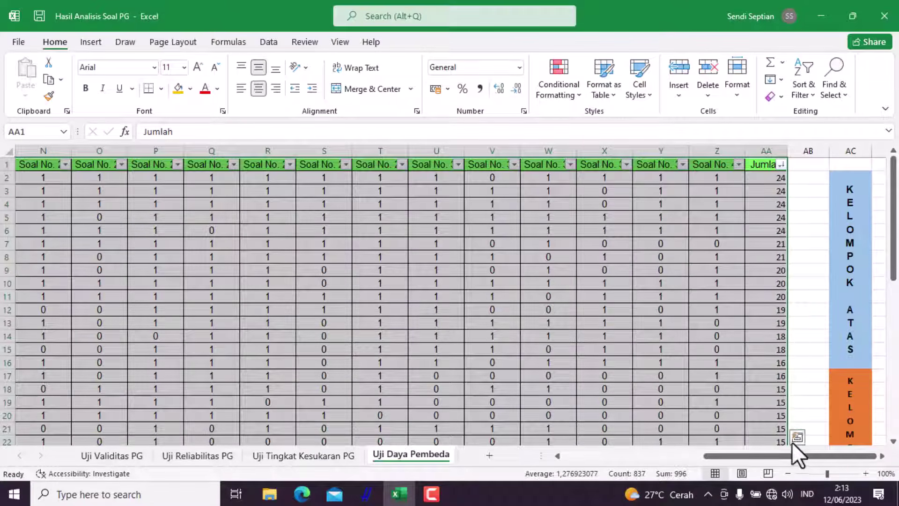
drag(726, 457, 823, 456)
scroll(785, 246, down, 6)
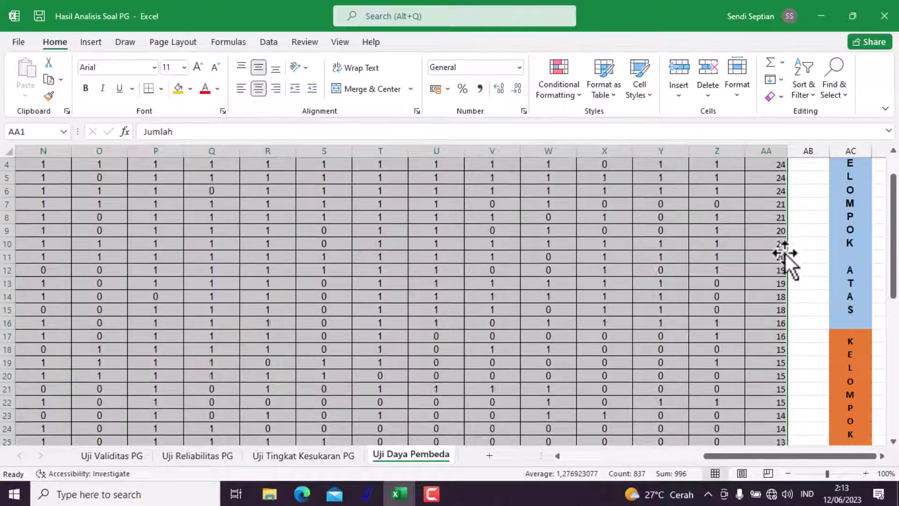
scroll(781, 261, up, 6)
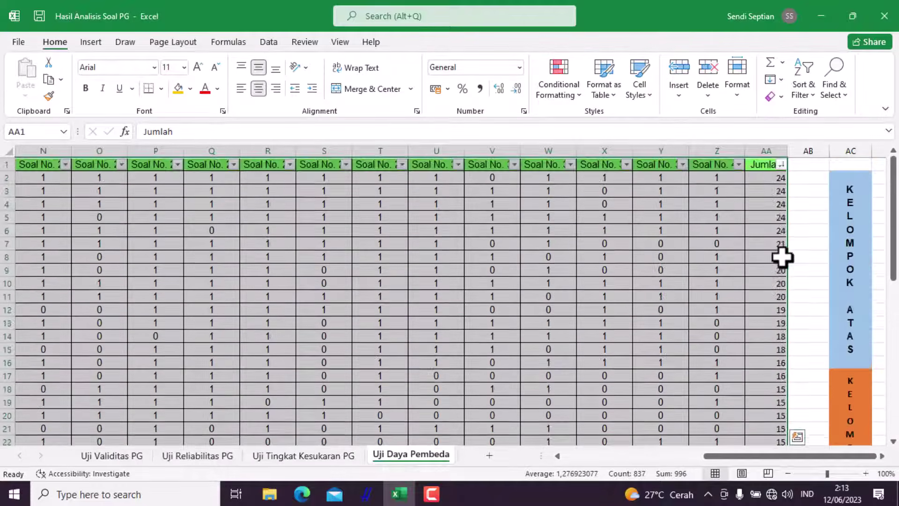
Remove the filters from the header row of the sorted student score table.
click(805, 92)
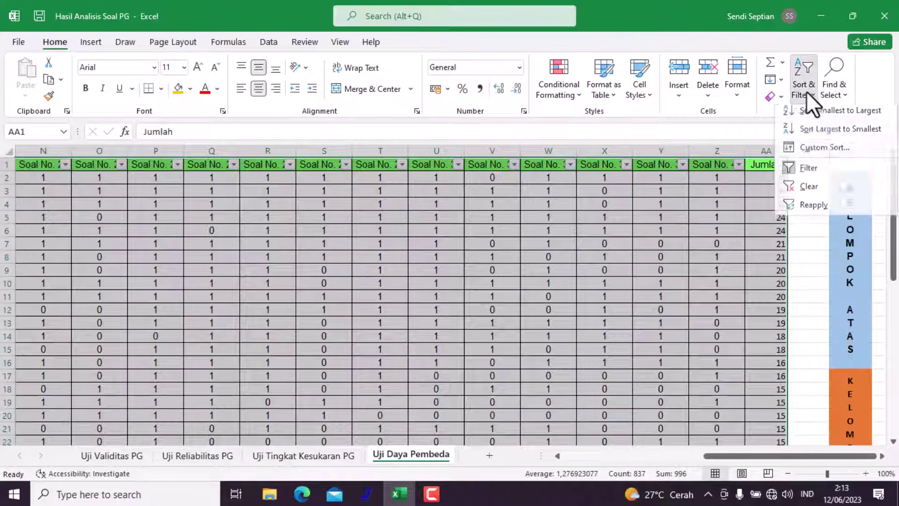
click(816, 167)
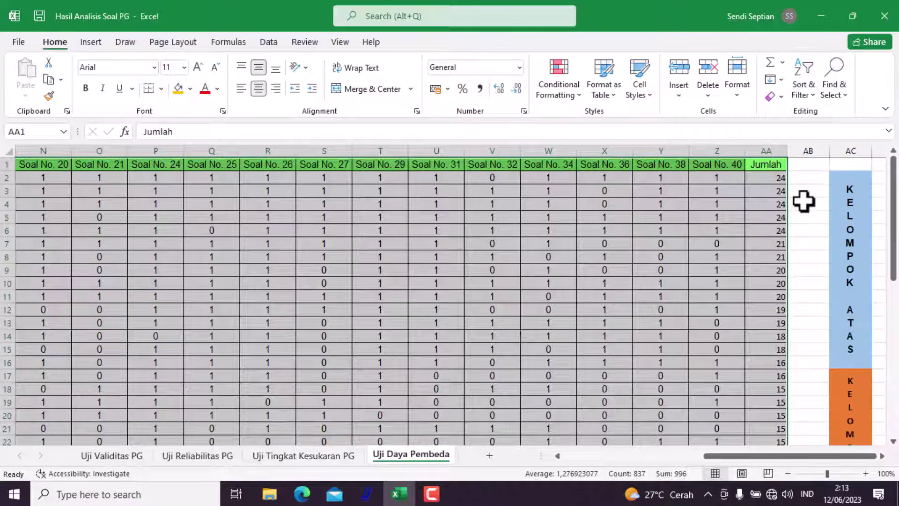
click(804, 203)
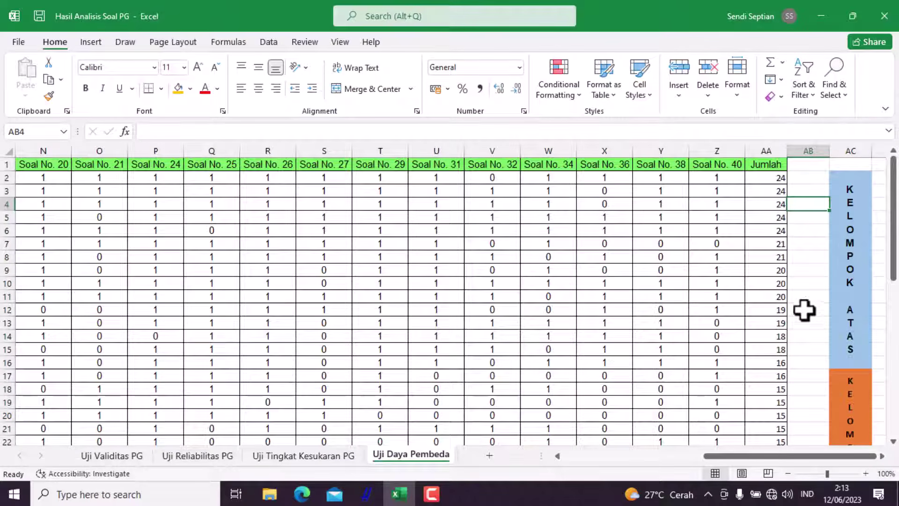
Fill the upper group's totals in the Jumlah column, AA2:AA16, with light blue to match the KELOMPOK ATAS label.
click(847, 185)
click(850, 394)
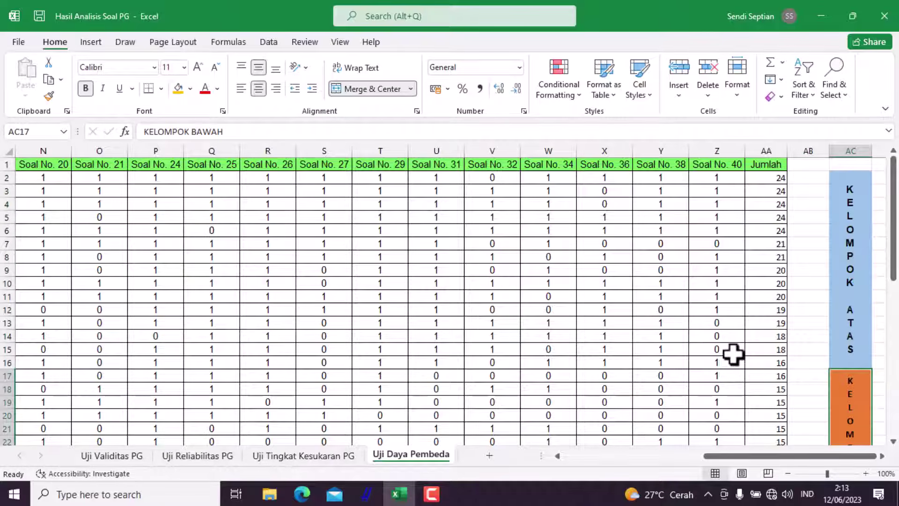
scroll(745, 355, down, 2)
scroll(751, 347, up, 2)
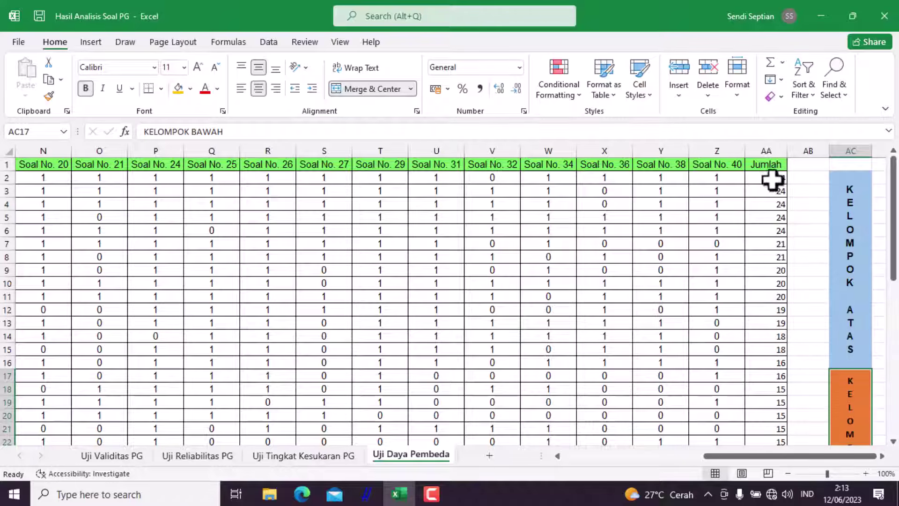
drag(771, 180, 776, 363)
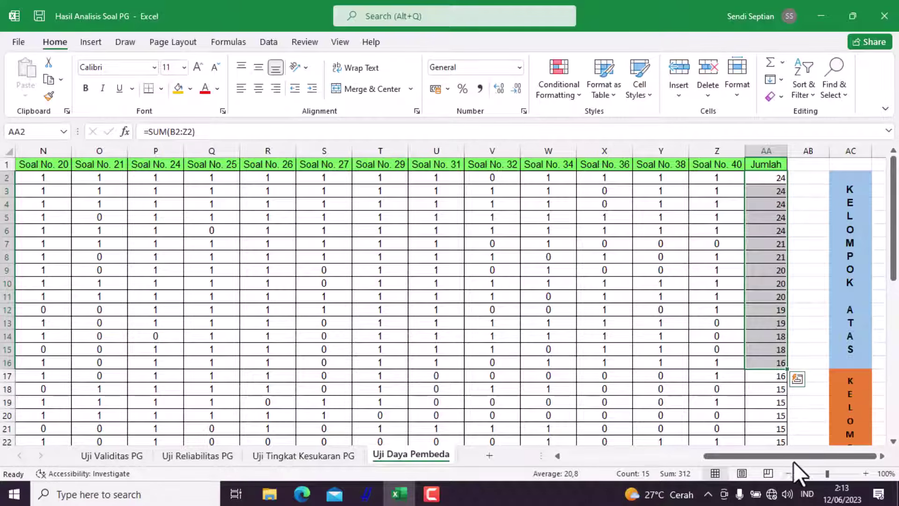
drag(780, 457, 580, 456)
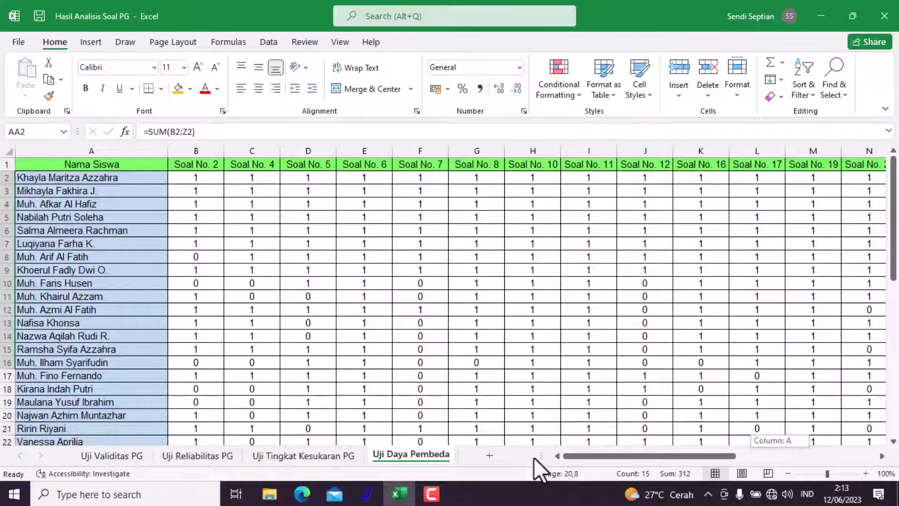
drag(534, 457, 861, 455)
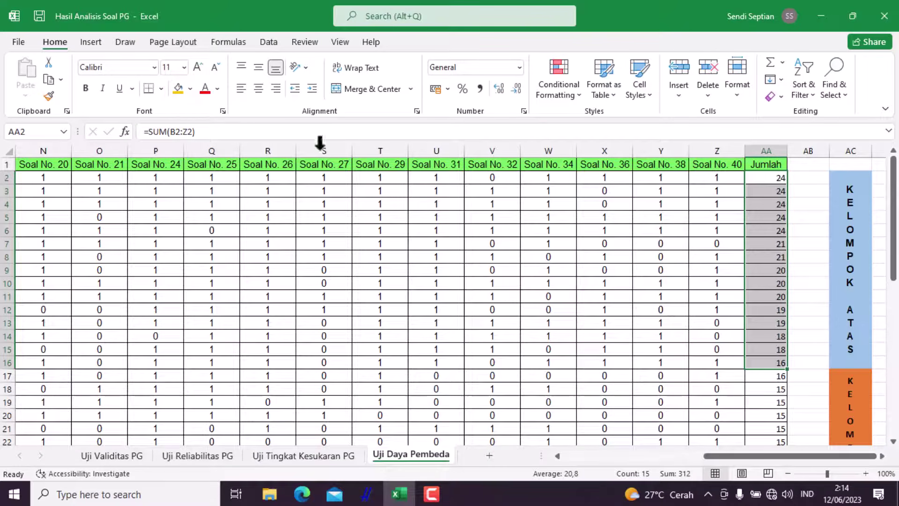
click(189, 90)
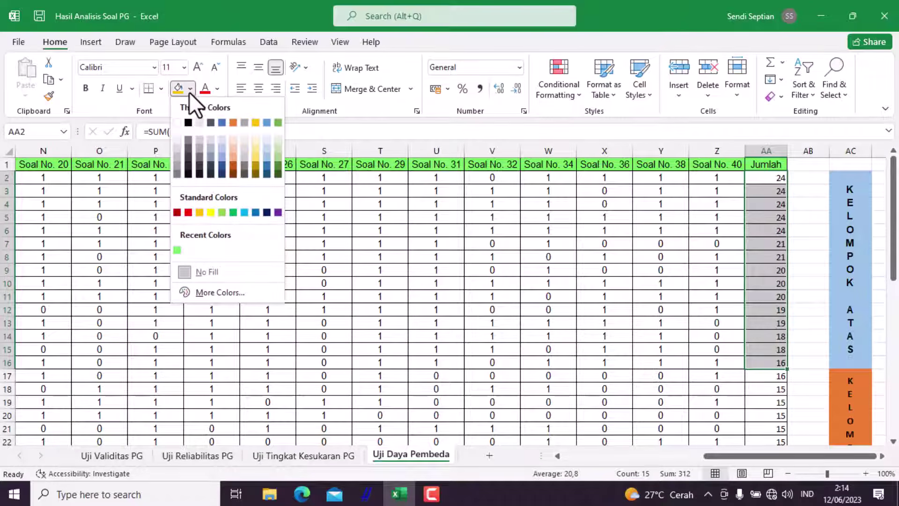
click(267, 154)
Fill the lower group's totals in the Jumlah column, AA17:AA31, with orange to match the KELOMPOK BAWAH label.
scroll(810, 309, down, 4)
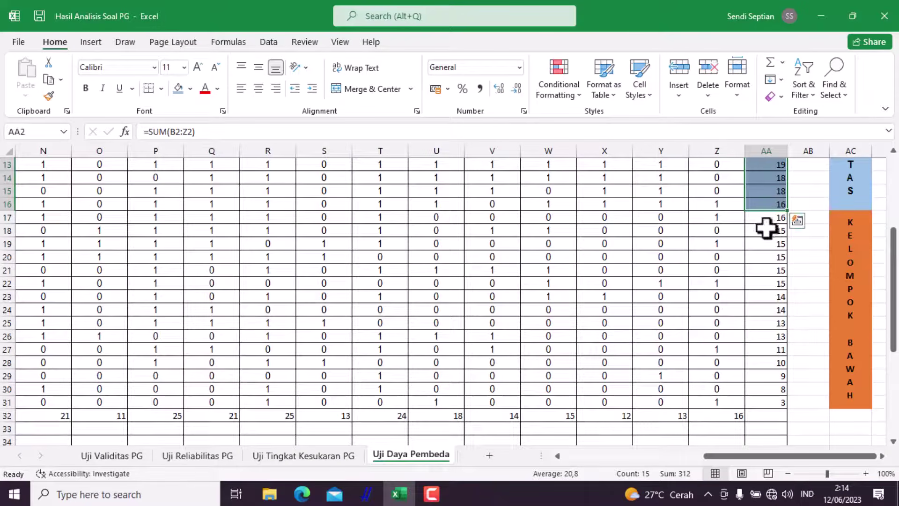
drag(763, 216, 751, 397)
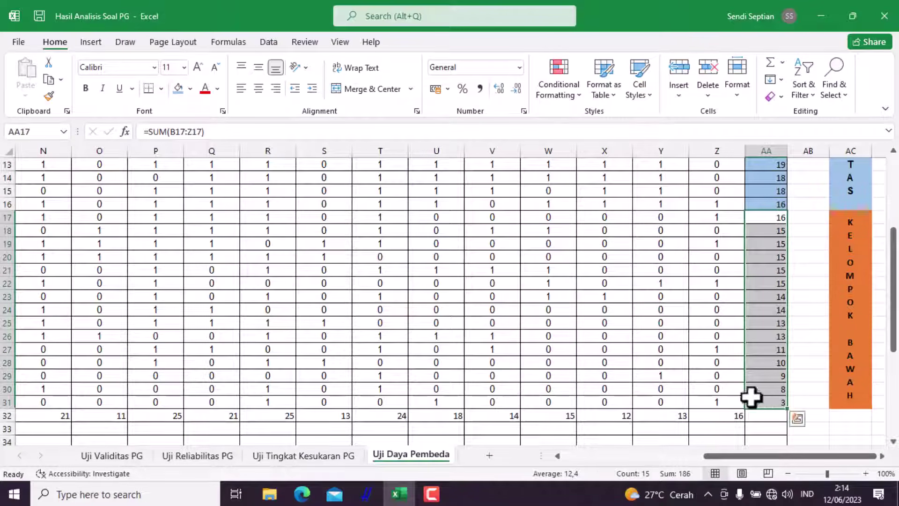
click(189, 90)
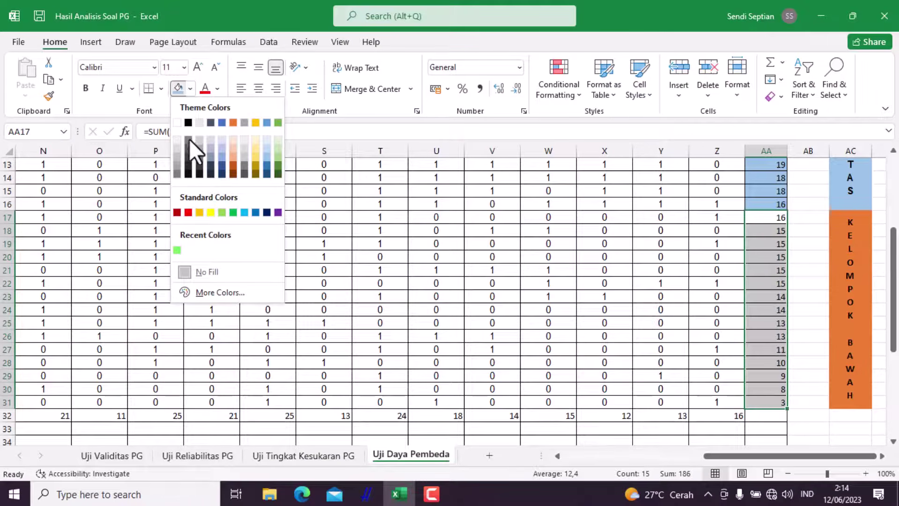
click(233, 123)
click(707, 243)
scroll(731, 245, up, 4)
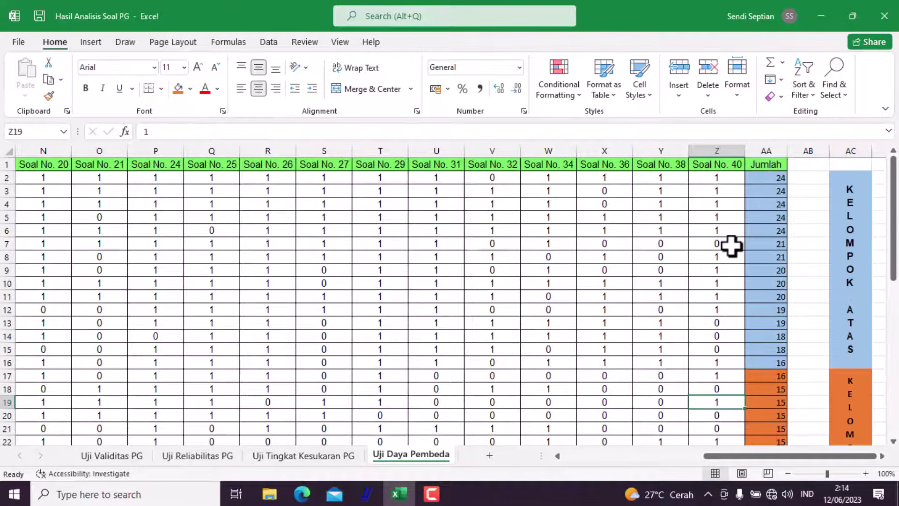
Select cell B33 in the Rata-rata Atas row under Soal No. 2.
scroll(732, 244, down, 8)
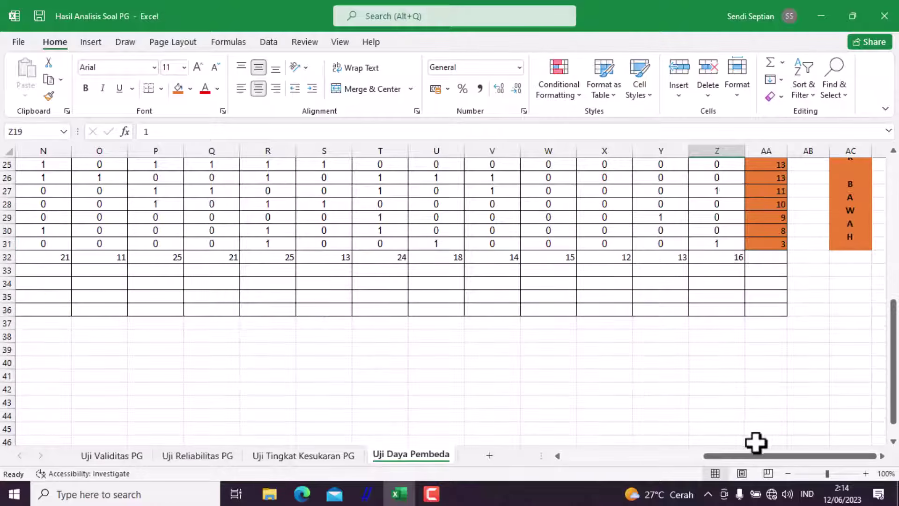
drag(744, 456, 562, 455)
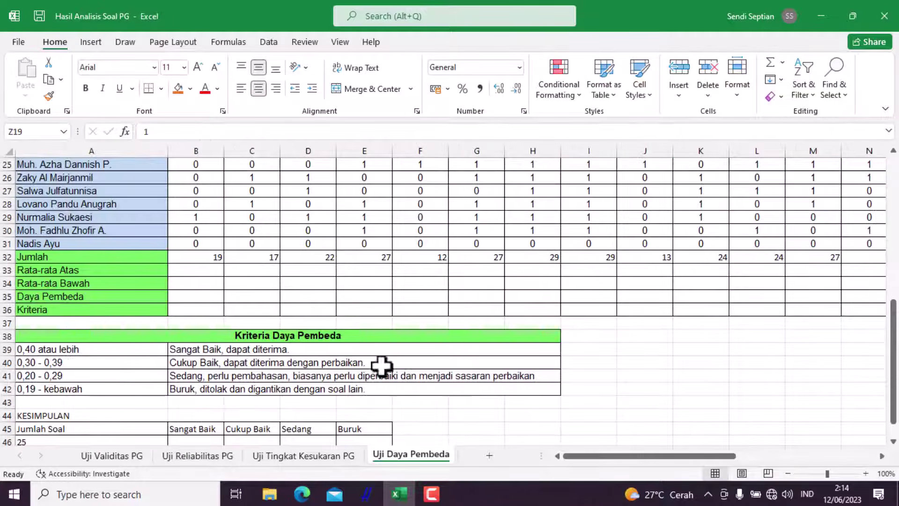
click(200, 271)
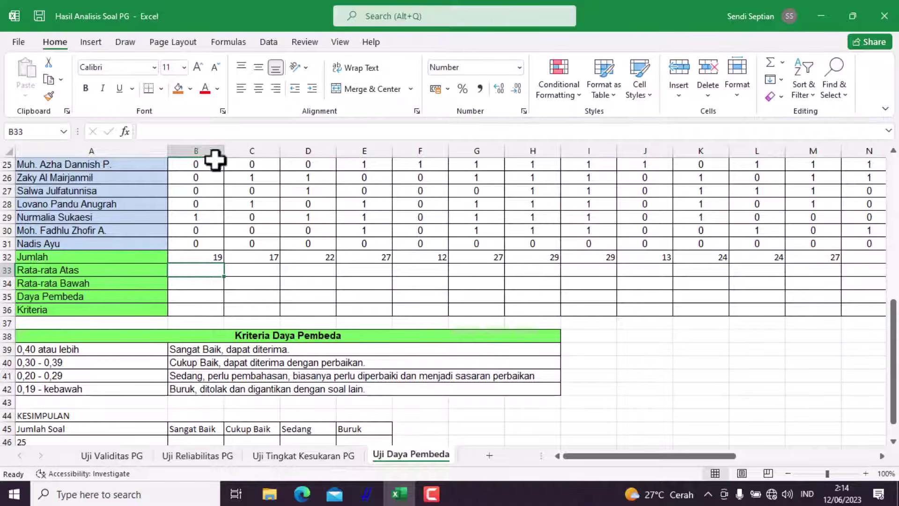
click(188, 131)
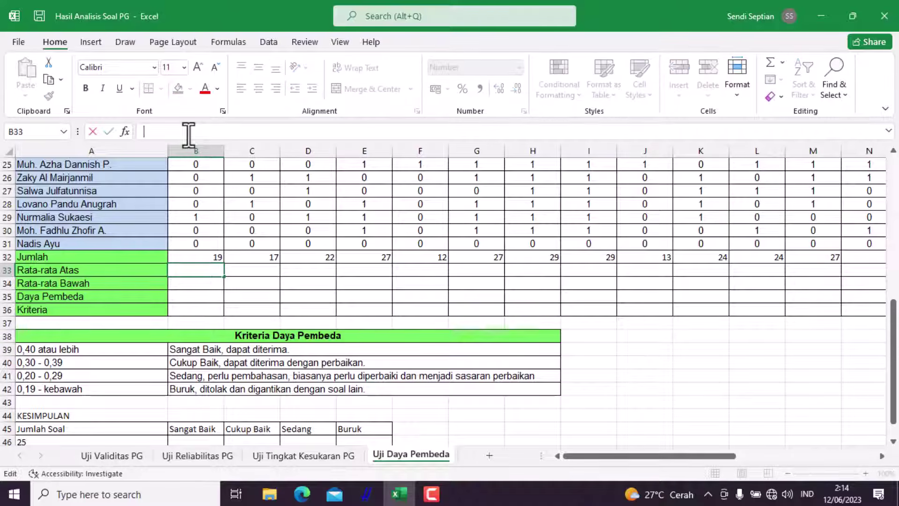
text(=)
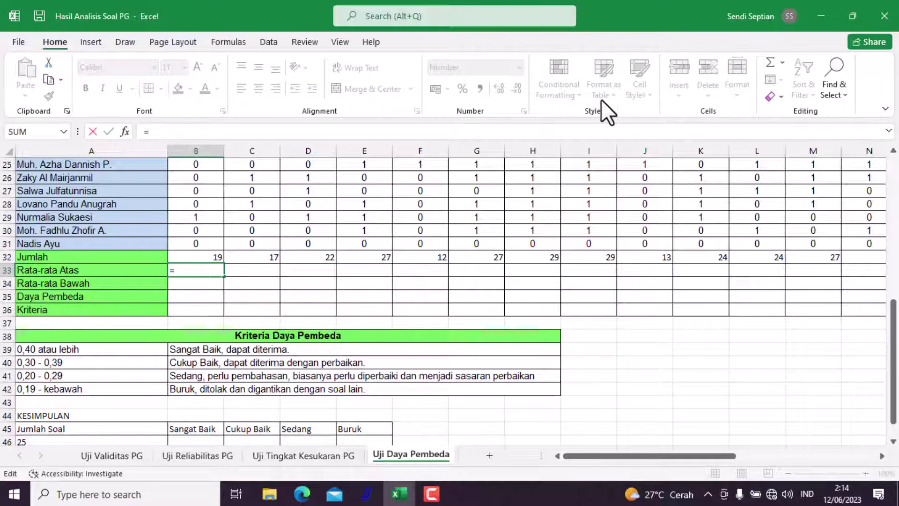
key(BackSpace)
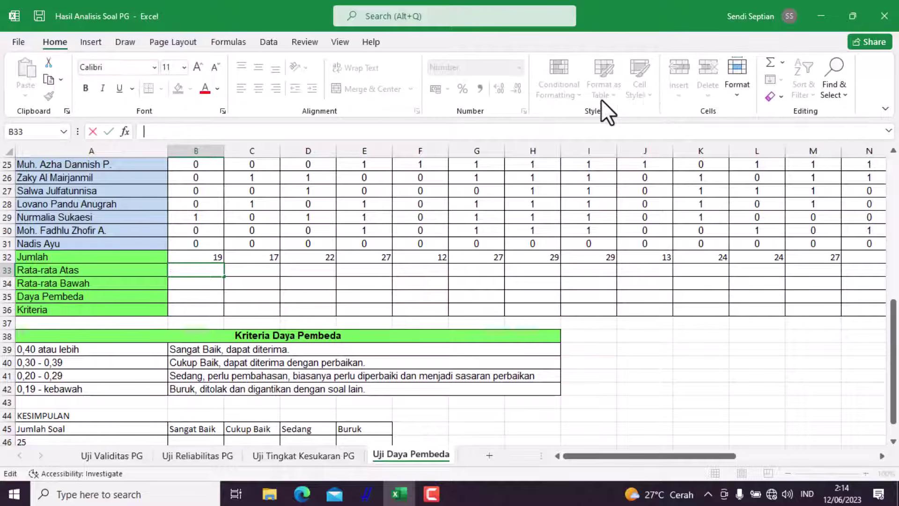
click(785, 65)
key(Escape)
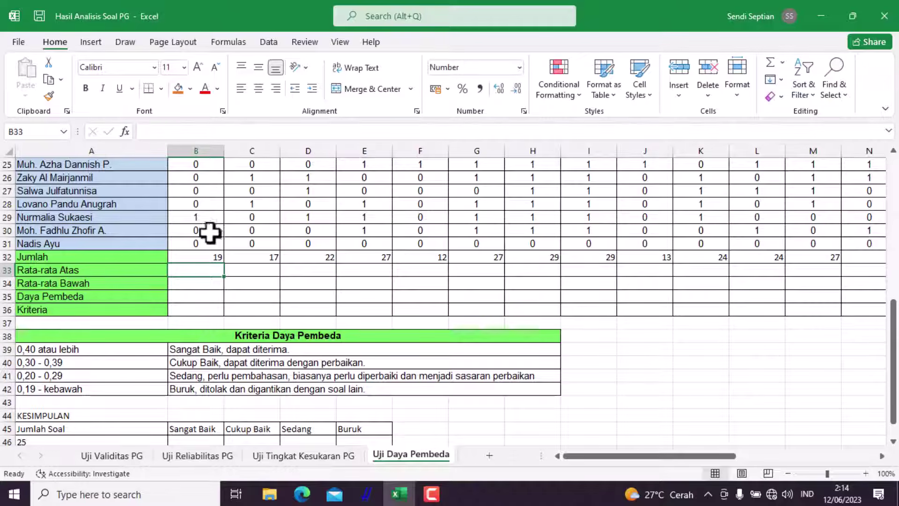
Average the upper group's scores for Soal No. 2 in B33 with =AVERAGE(B2:B16).
click(781, 62)
click(793, 102)
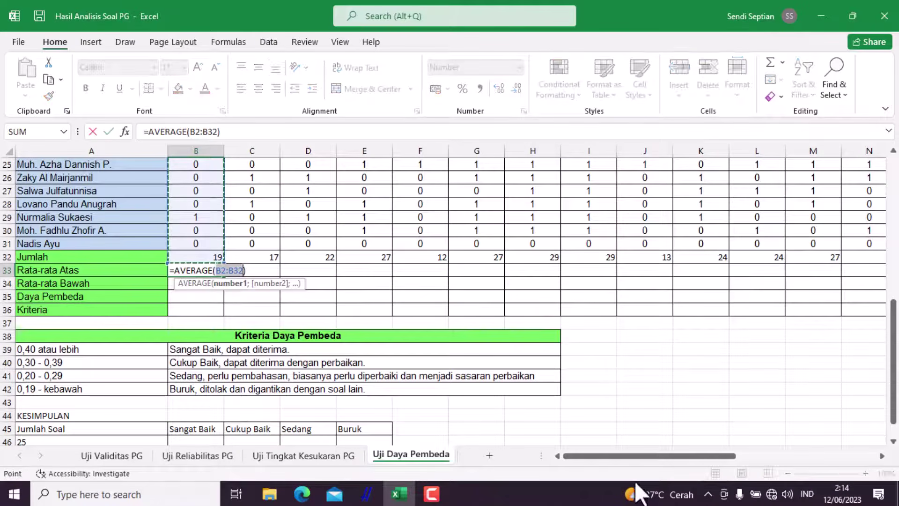
scroll(226, 266, up, 5)
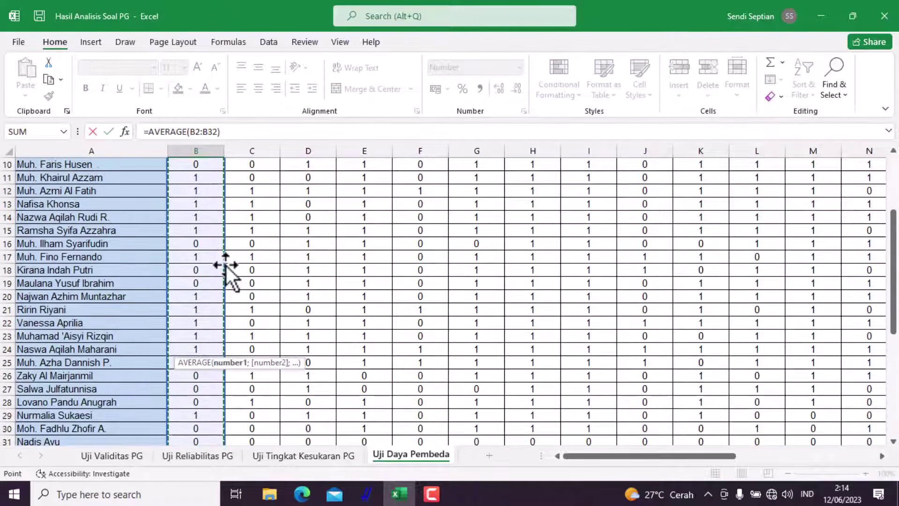
scroll(220, 267, up, 2)
scroll(206, 269, down, 1)
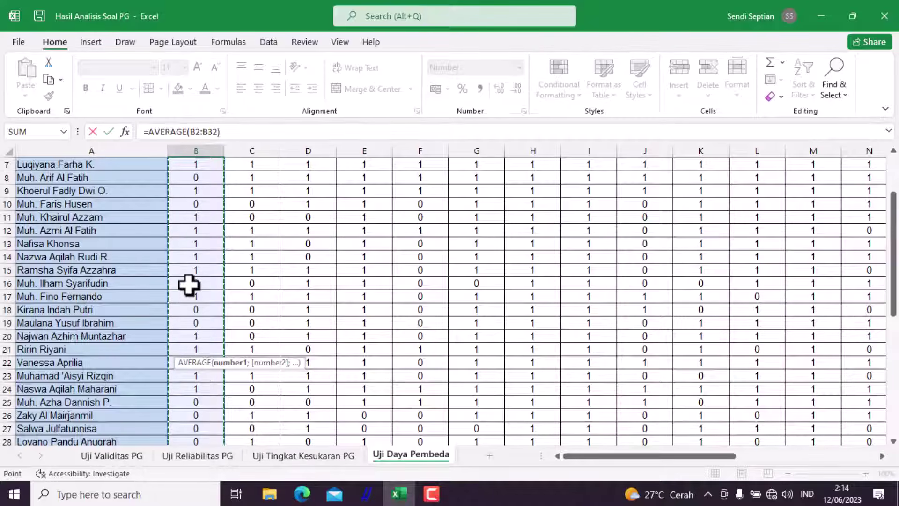
drag(188, 284, 198, 177)
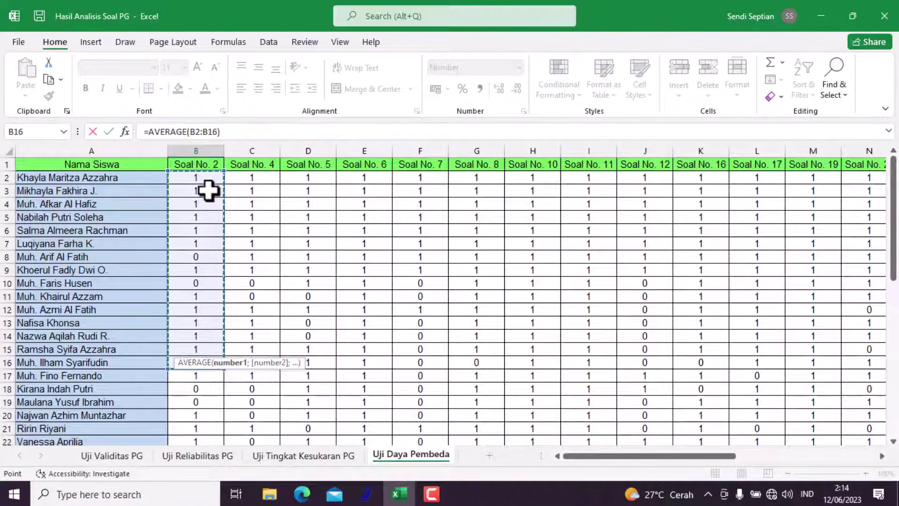
key(Return)
Copy the average formula in B33 across the Rata-rata Atas row to Z33.
scroll(233, 323, down, 3)
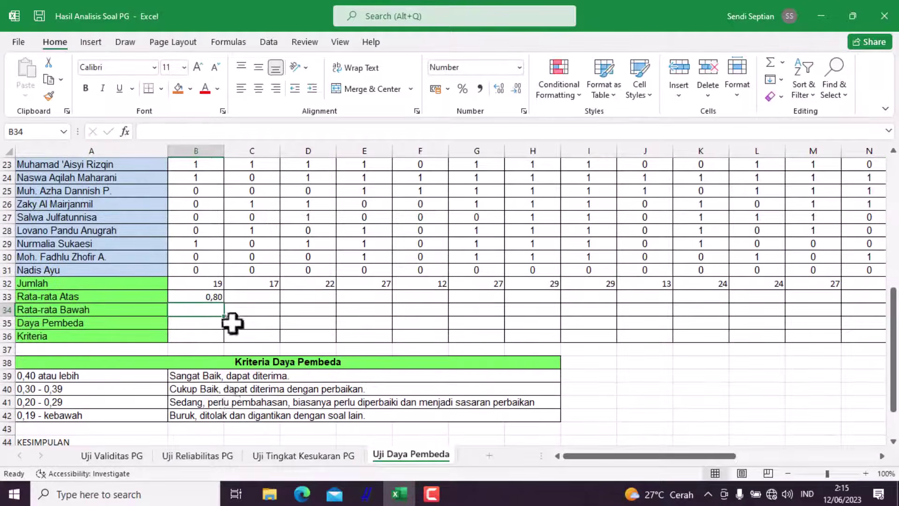
click(209, 297)
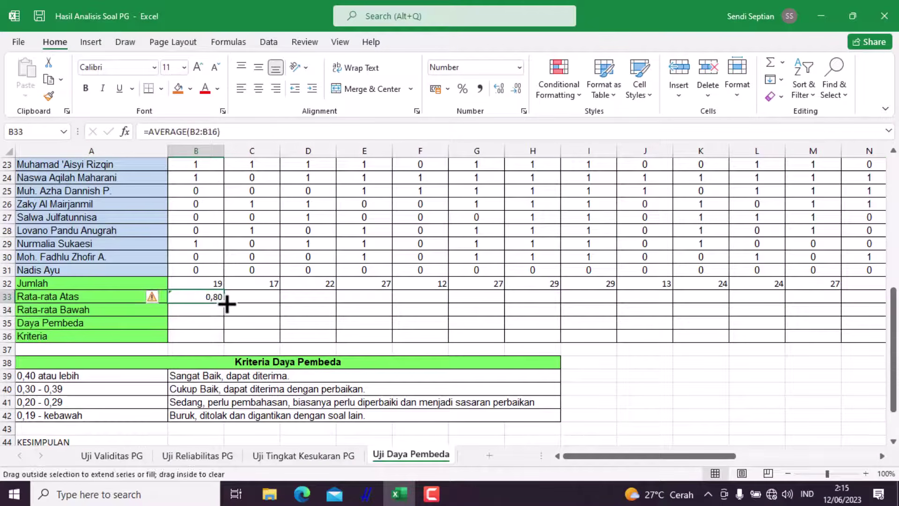
drag(227, 304, 792, 295)
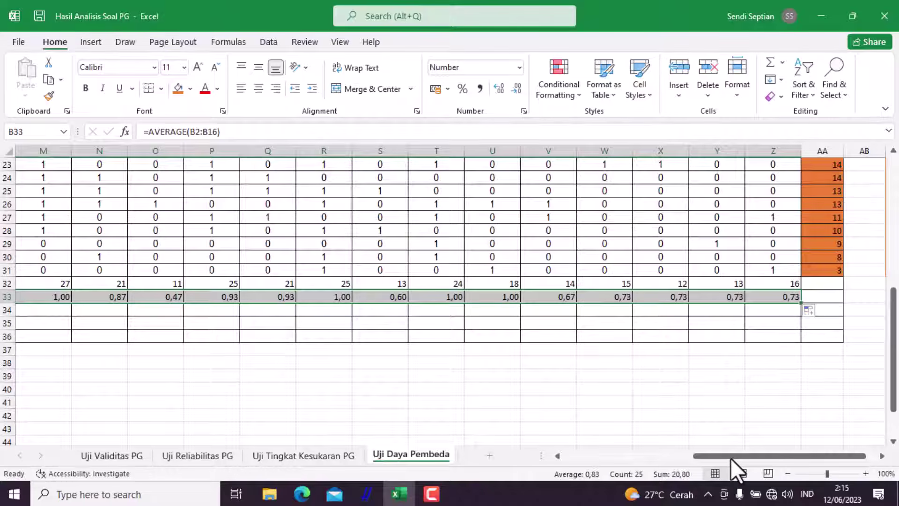
drag(731, 458, 574, 451)
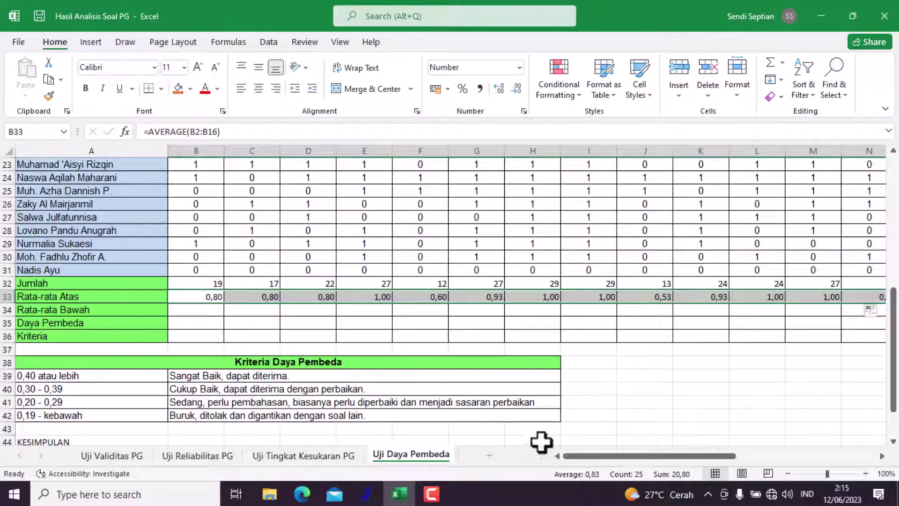
Average the lower group's scores for Soal No. 2 in B34, the Rata-rata Bawah row, with =AVERAGE(B17:B31).
click(187, 310)
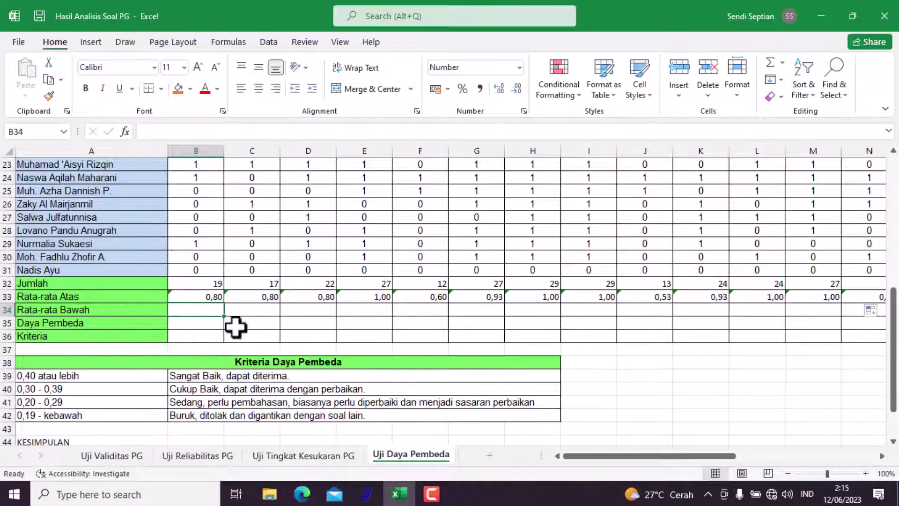
scroll(226, 323, up, 1)
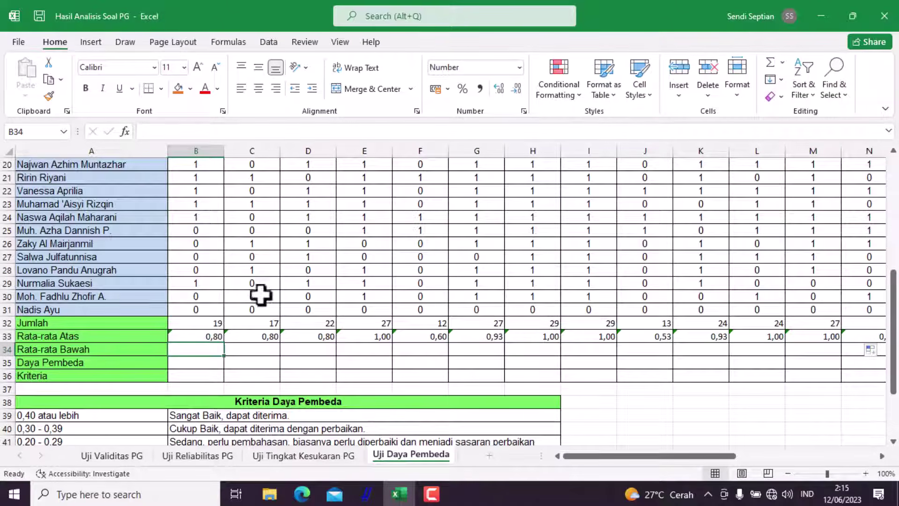
click(783, 62)
click(780, 94)
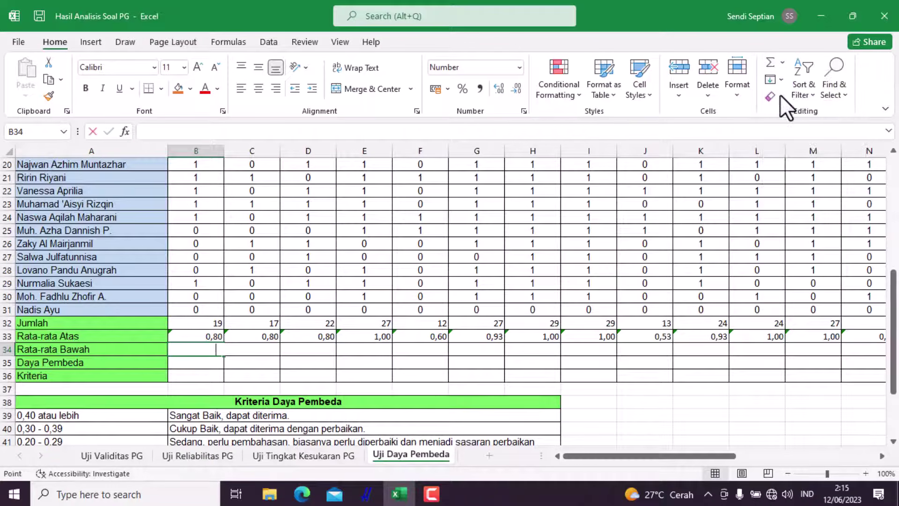
scroll(175, 246, up, 2)
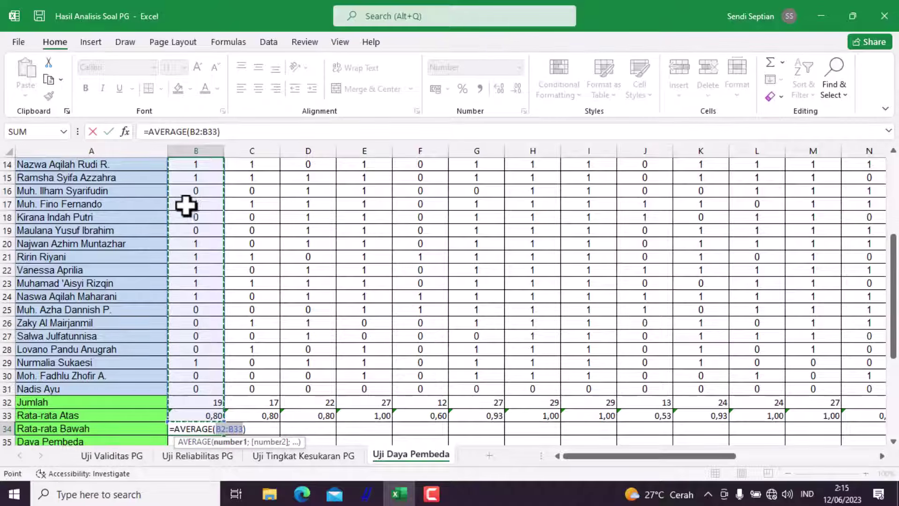
drag(191, 205, 198, 389)
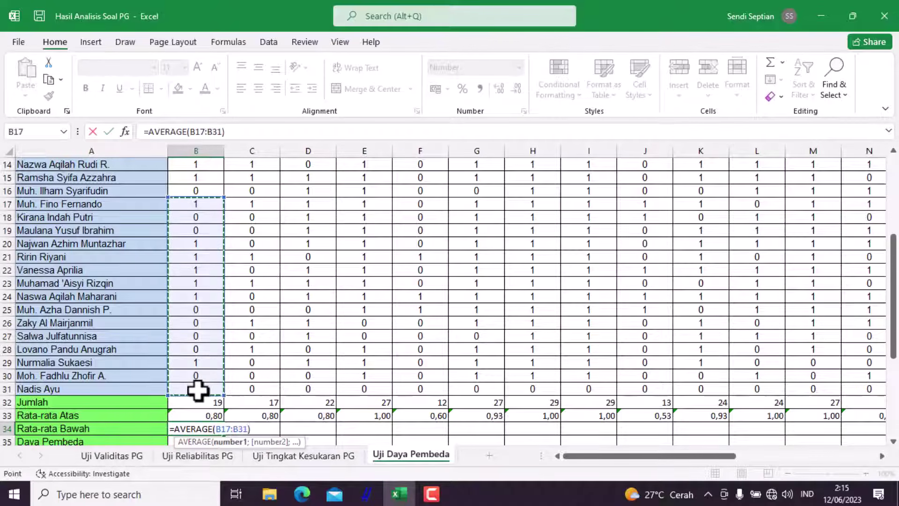
key(Return)
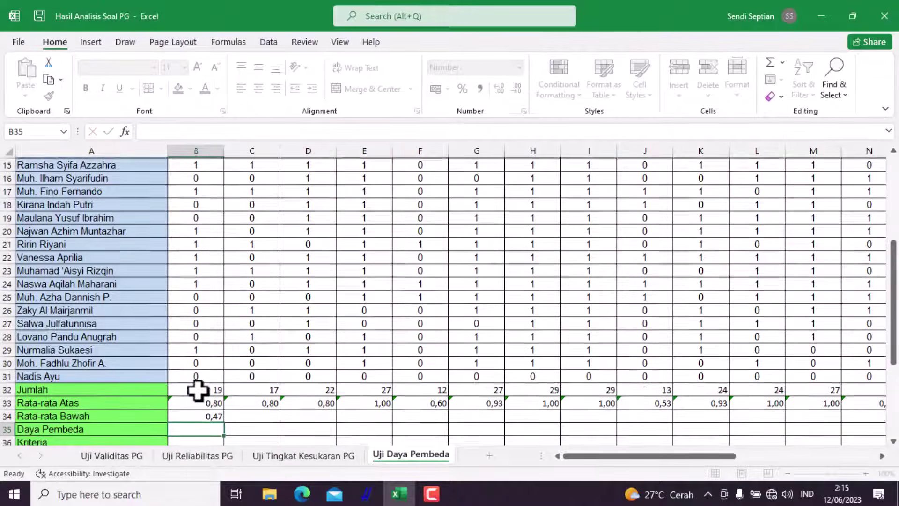
Copy the average formula in B34 across the Rata-rata Bawah row to Z34.
click(211, 416)
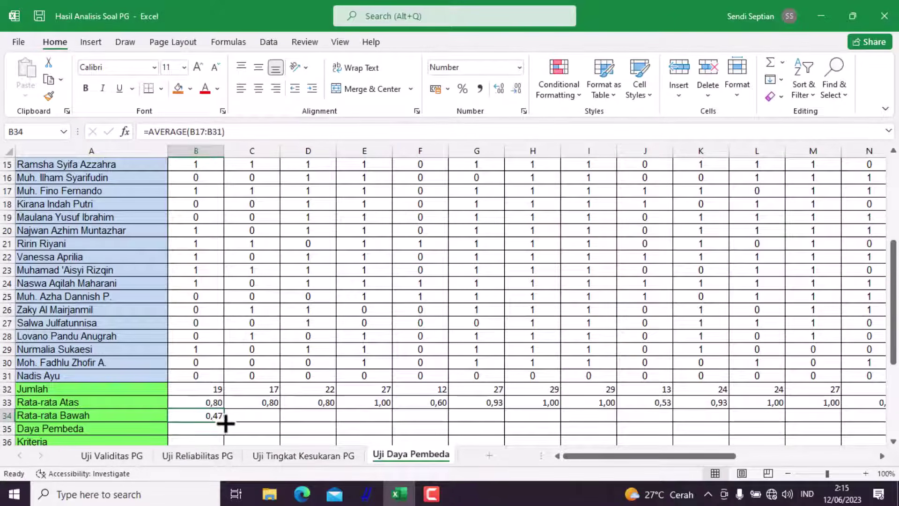
drag(224, 422, 794, 406)
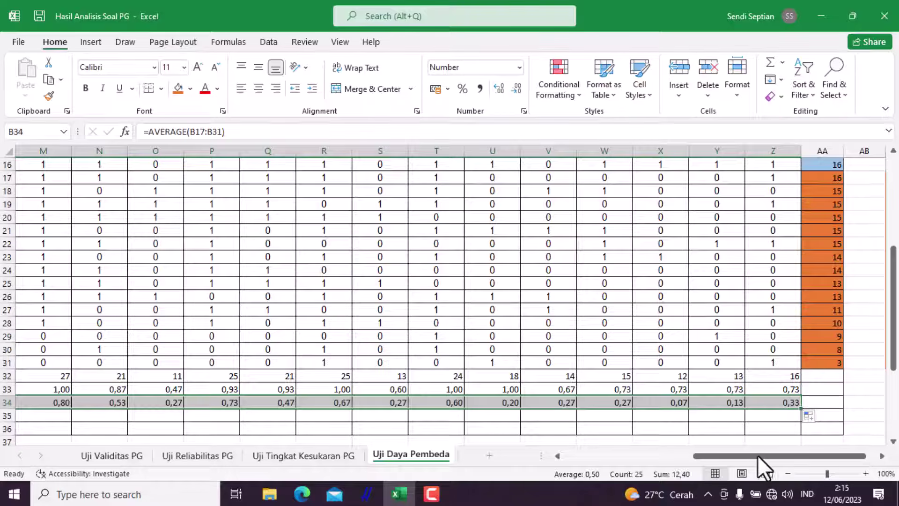
drag(757, 455, 517, 442)
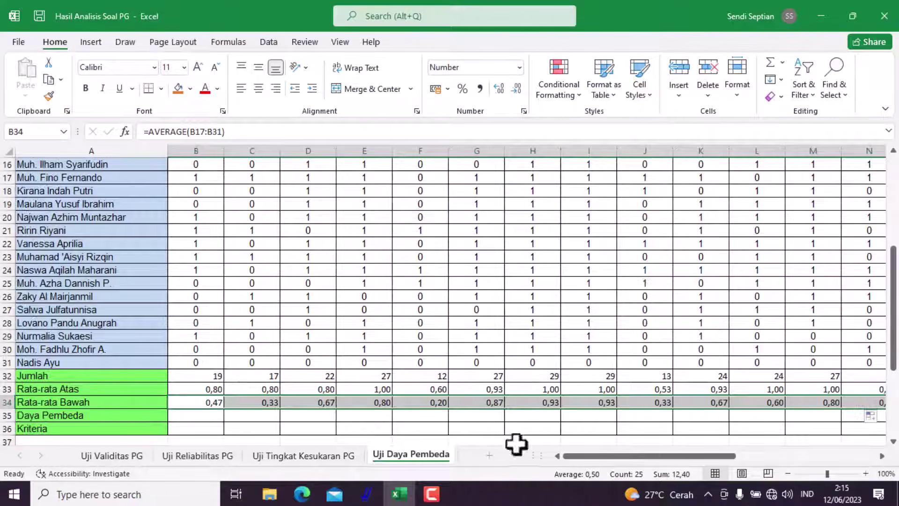
Calculate the discrimination power for the first item in B35, the Daya Pembeda row, with =(B33-B34)/1.
scroll(240, 365, down, 2)
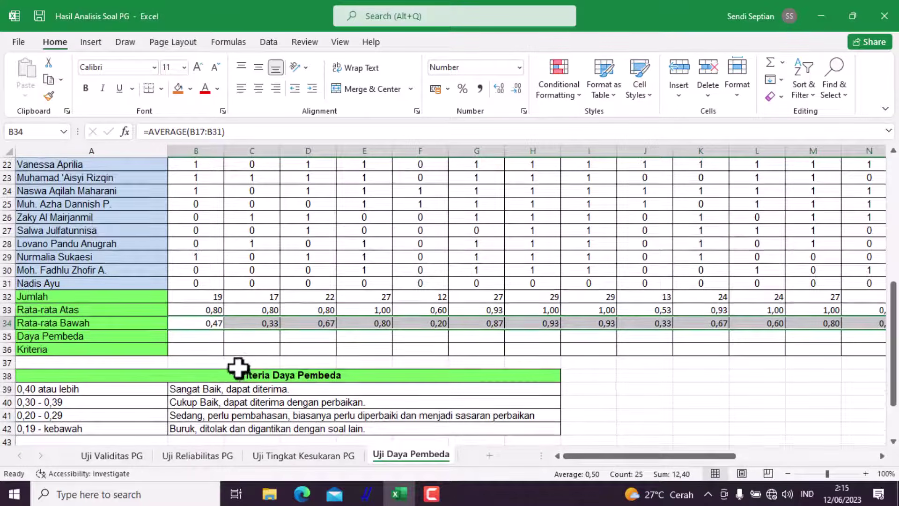
click(192, 336)
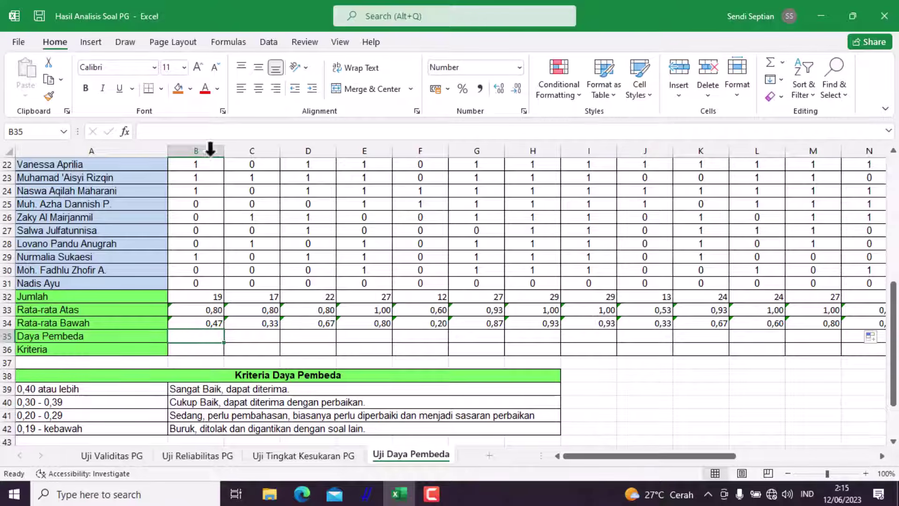
click(212, 132)
text(=()
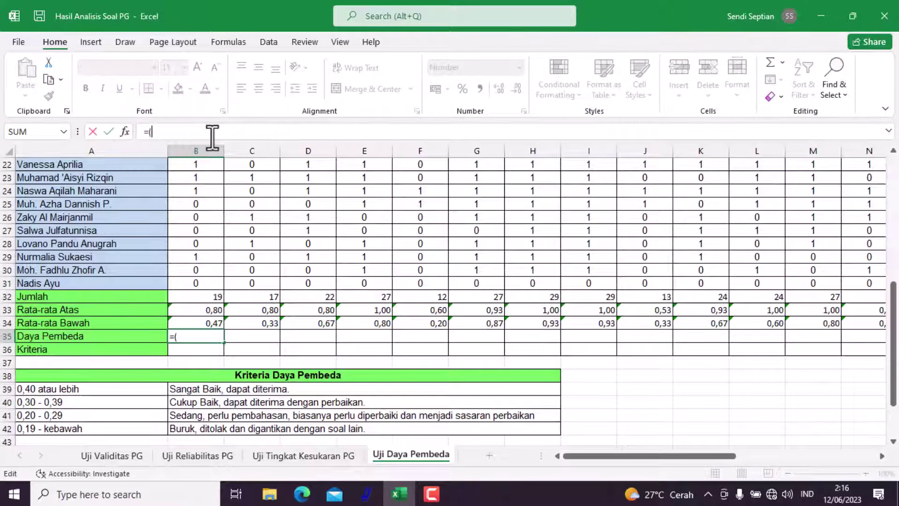
click(204, 311)
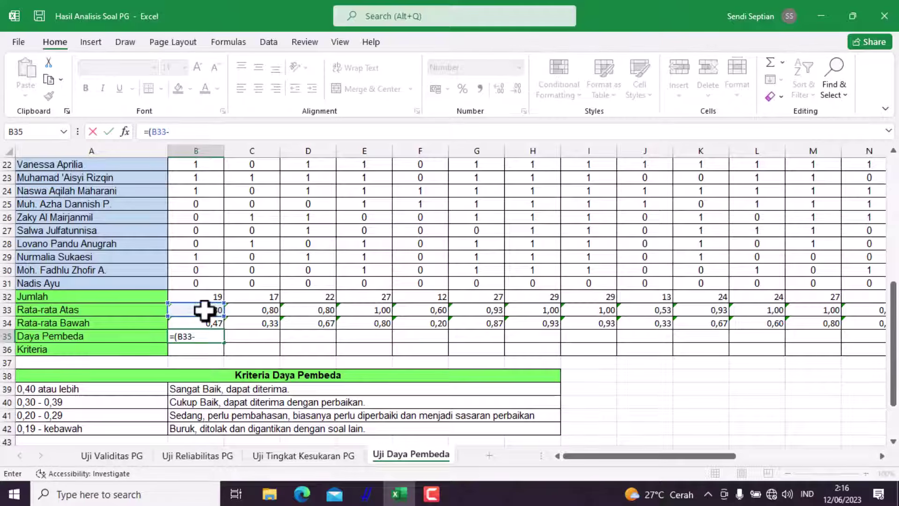
text(-)
click(203, 322)
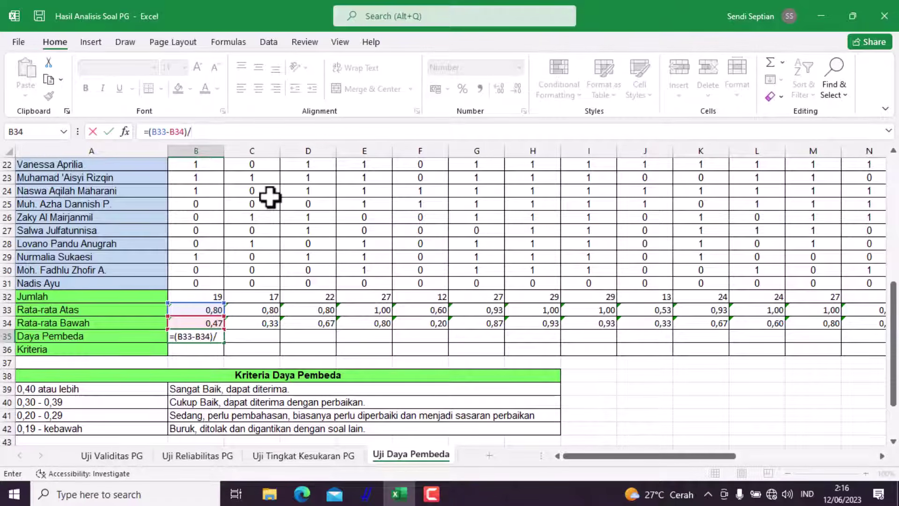
text(1)
key(Return)
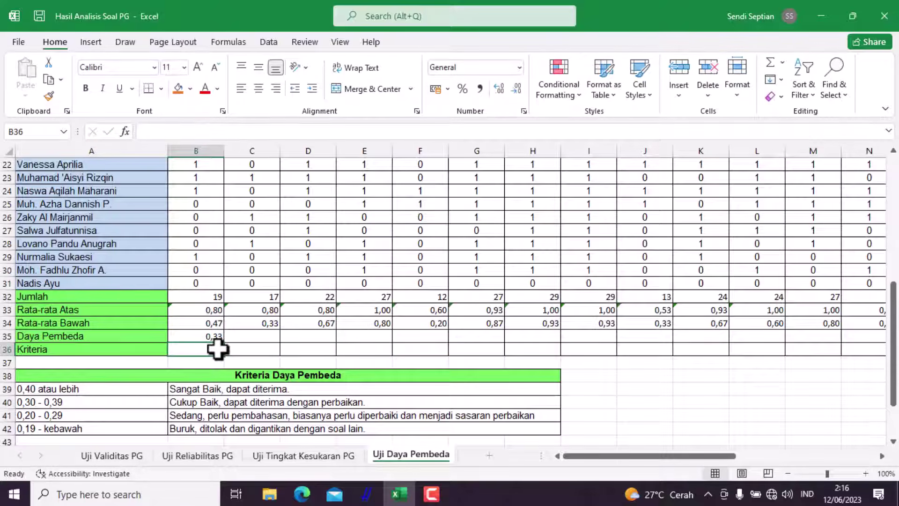
Copy the discrimination formula in B35 across the Daya Pembeda row to Z35.
click(207, 340)
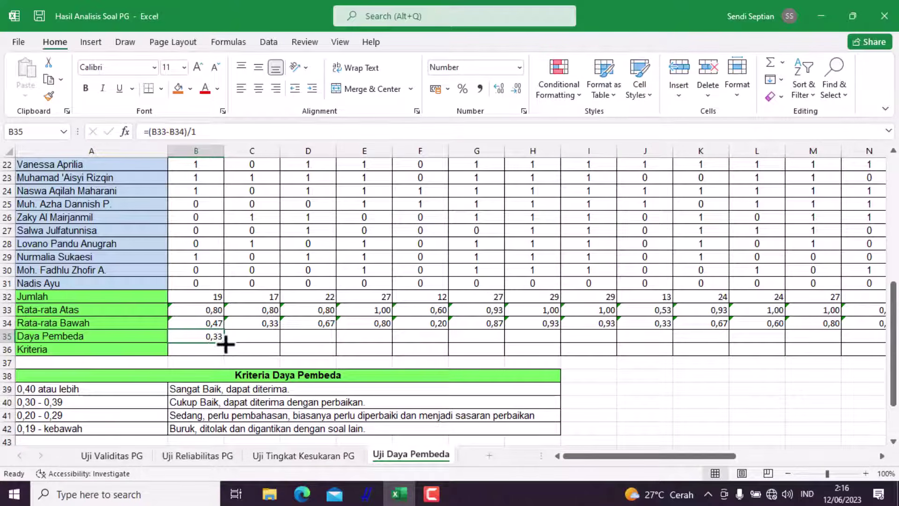
drag(225, 344, 803, 340)
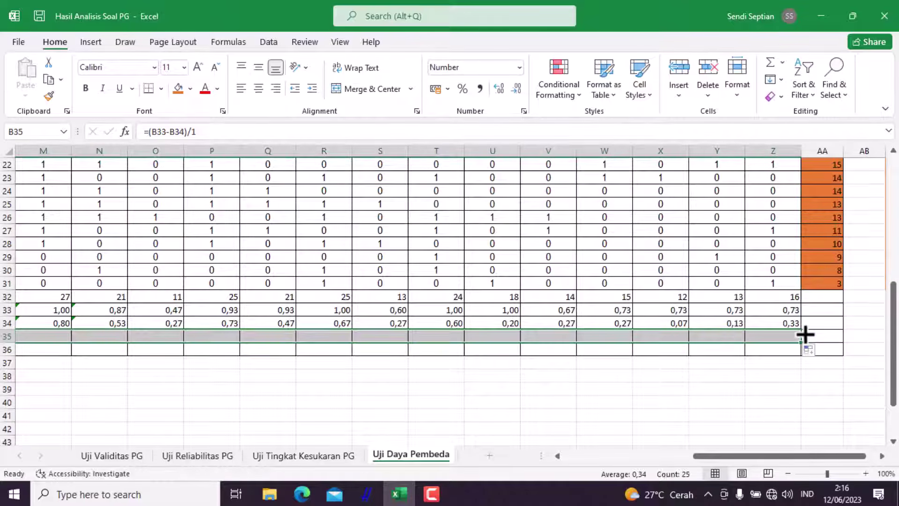
drag(693, 470, 605, 476)
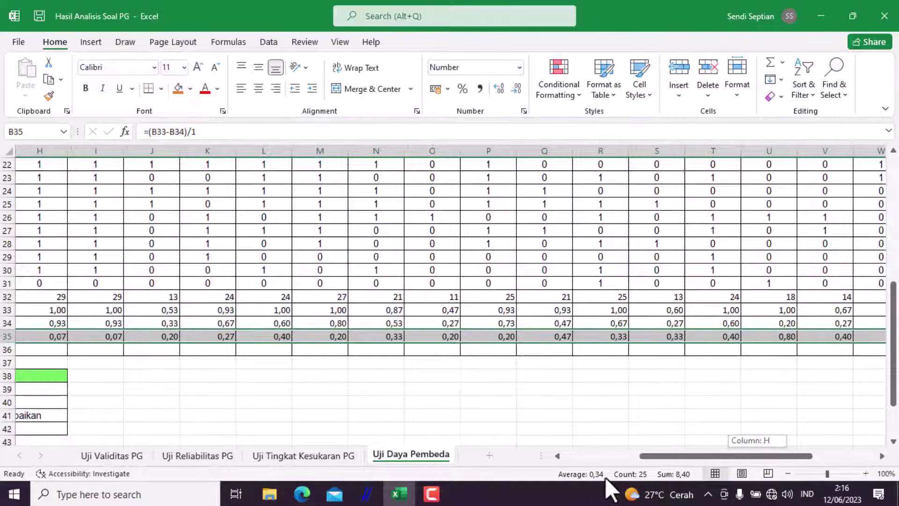
Enter the Kriteria ratings Cukup Baik in B36, Sangat Baik in C36 and Buruk in D36.
scroll(131, 369, down, 3)
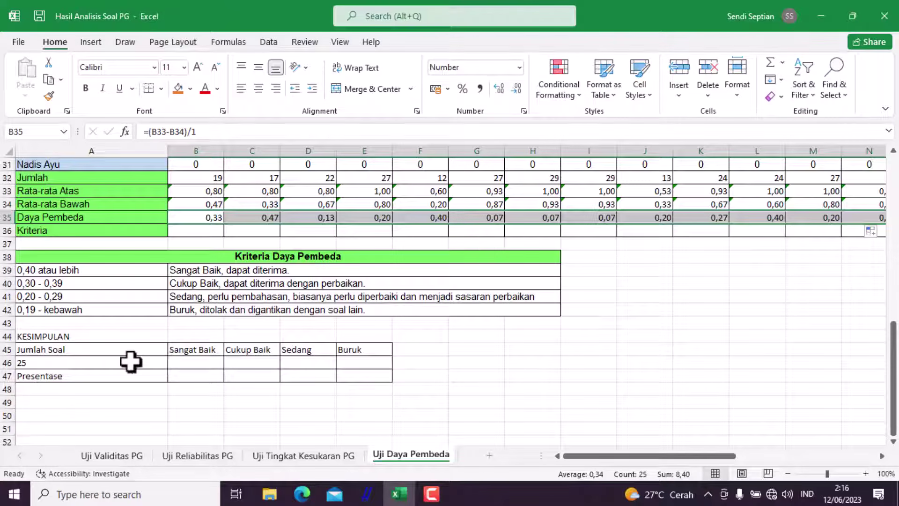
click(202, 230)
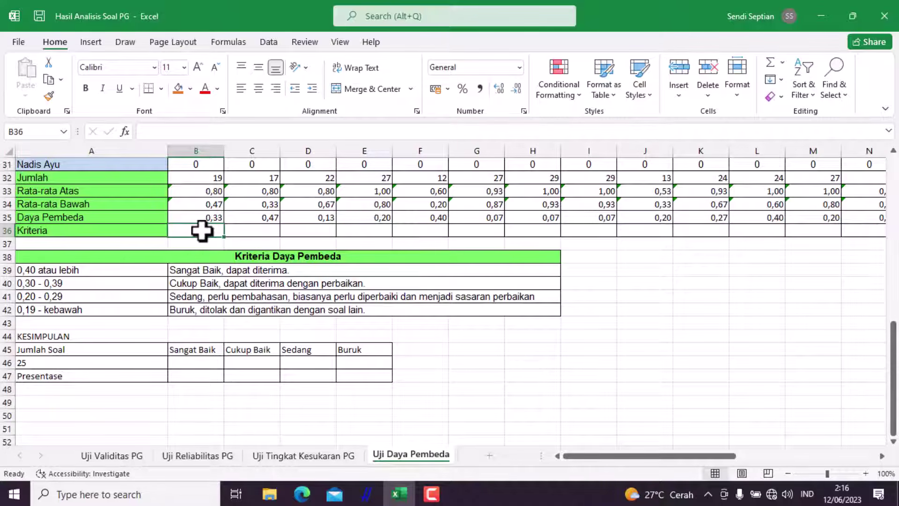
text(CUk)
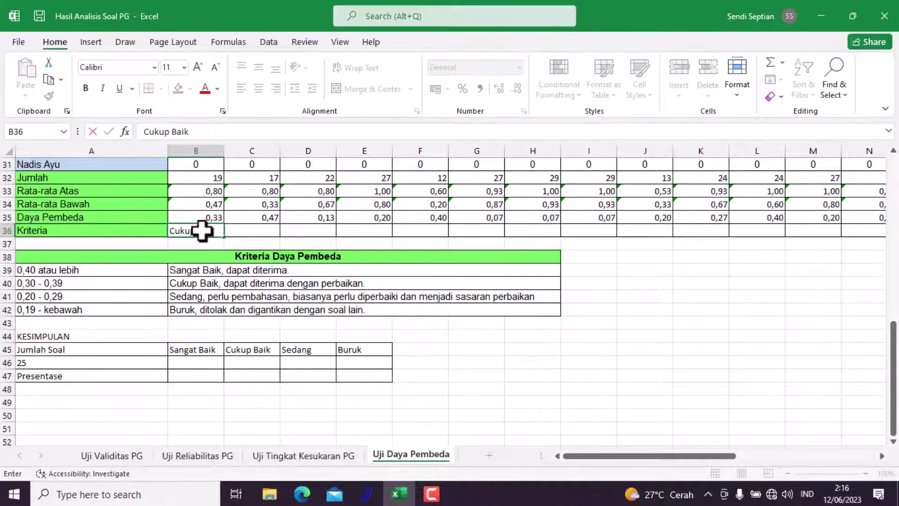
key(Tab)
text(S)
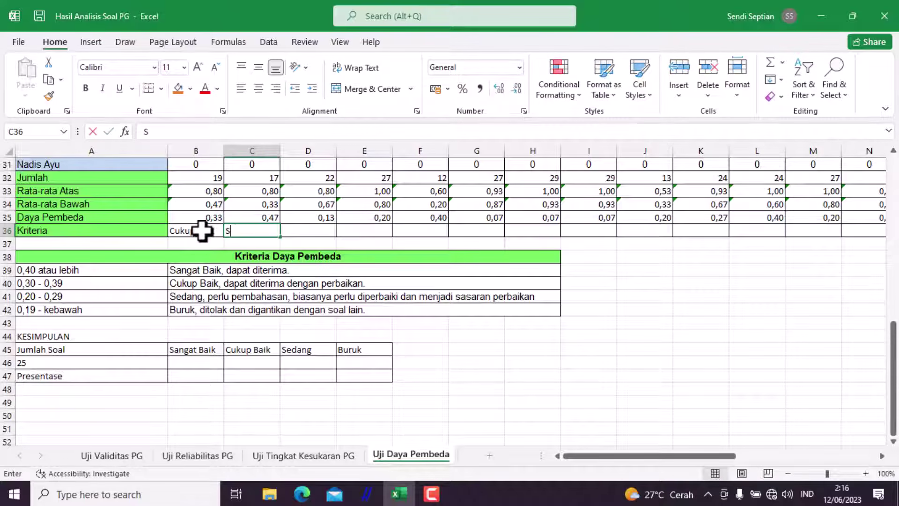
text(angat Baik)
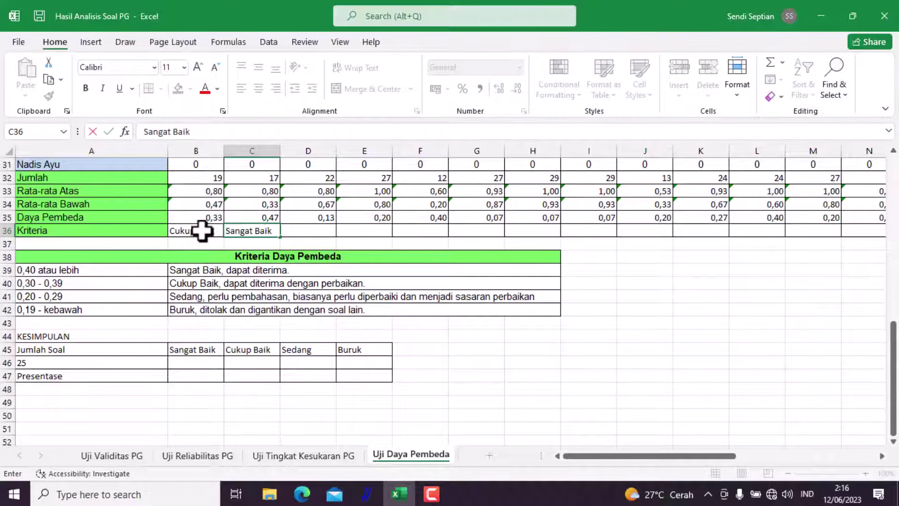
key(Tab)
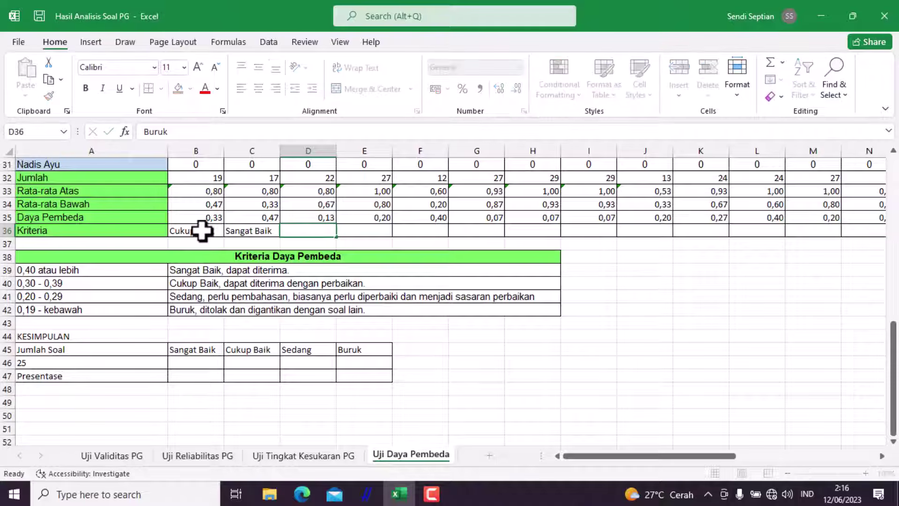
key(Tab)
Rate the next two items in the Kriteria row as Sedang in E36 and Sangat Baik in F36.
text(Se)
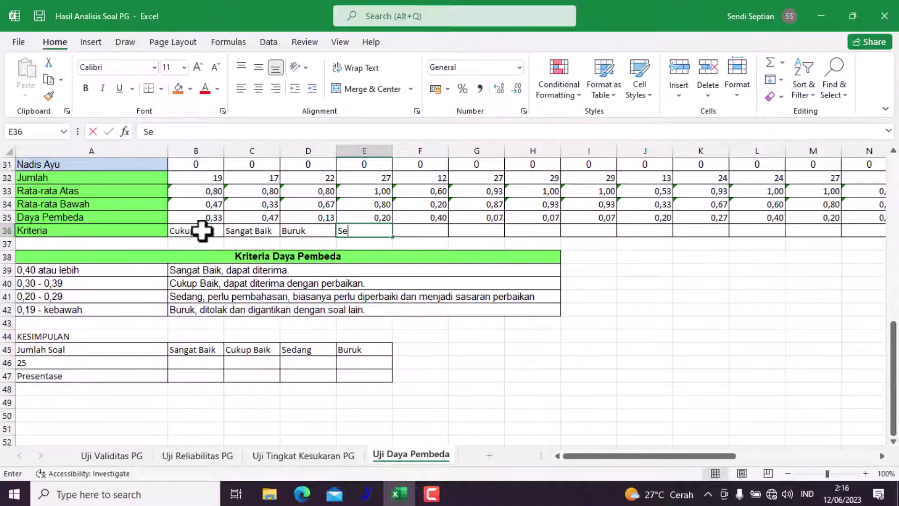
text(dang)
key(Tab)
text(S)
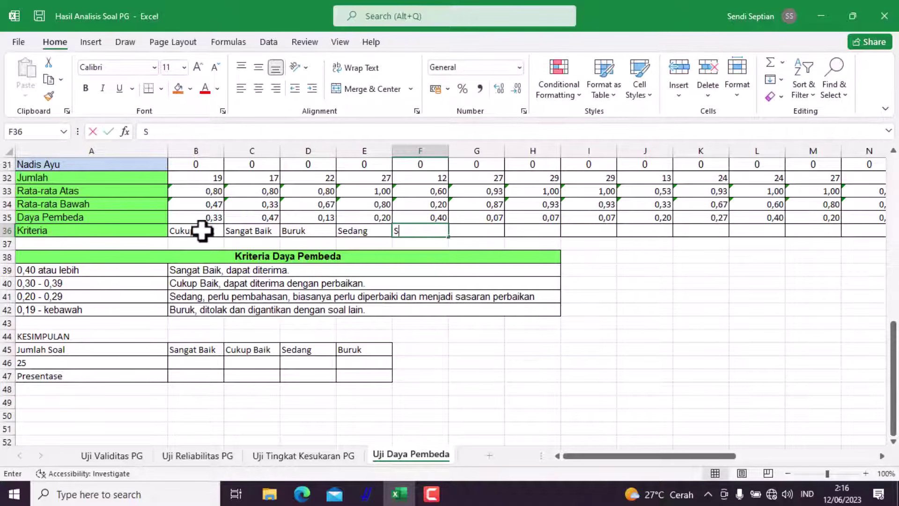
text(angat Baik)
key(Tab)
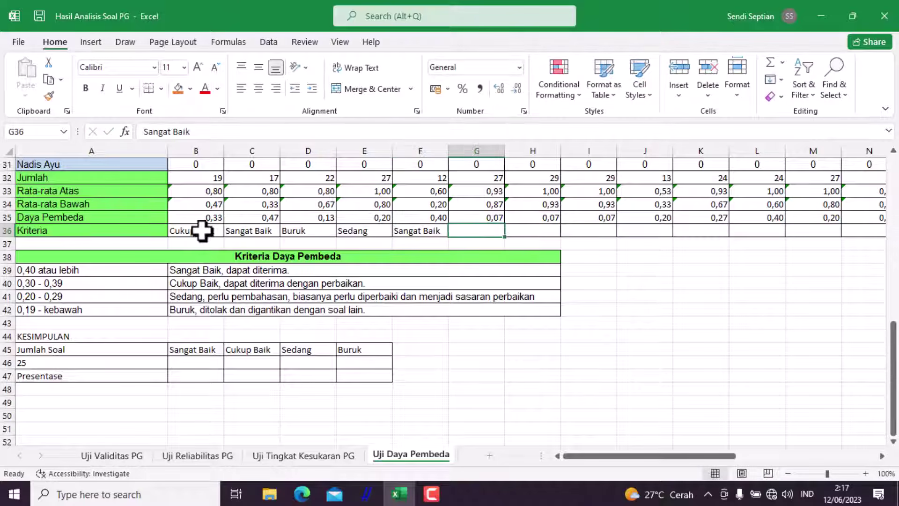
Enter Buruk as the Kriteria rating in G36, H36 and I36.
text(Buruk)
key(Tab)
text(Bu)
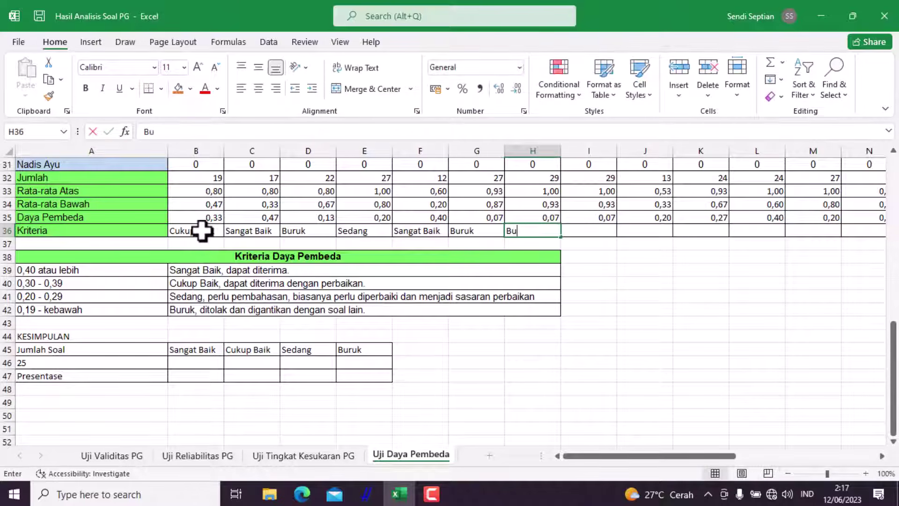
key(Tab)
text(B)
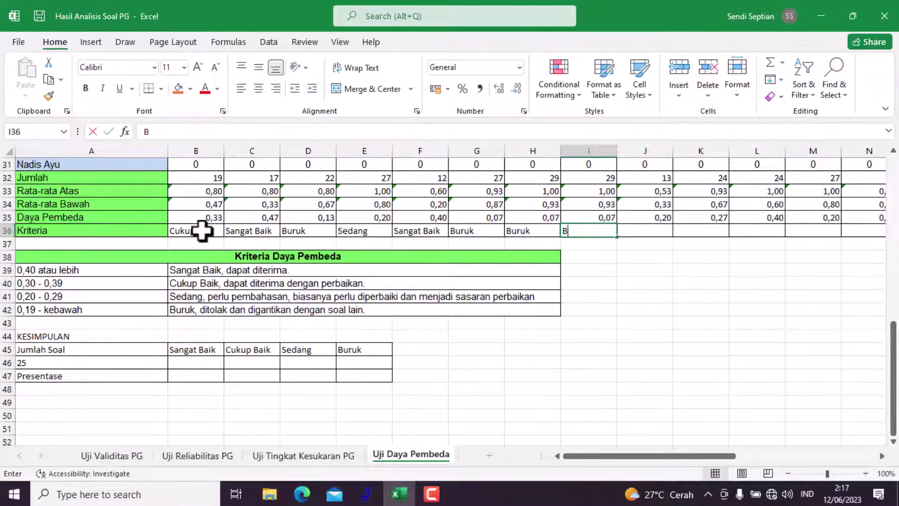
text(uruk)
key(Tab)
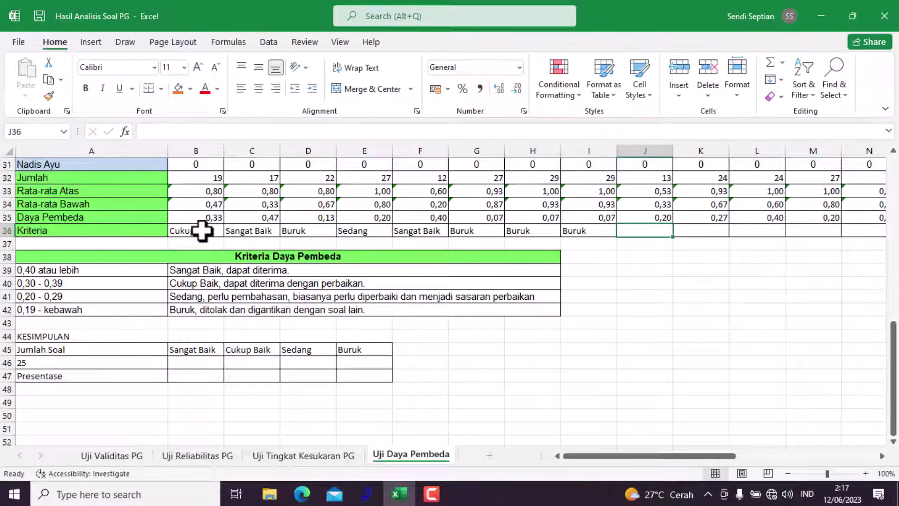
Enter Sedang as the Kriteria rating in J36 and K36.
text(Sedang)
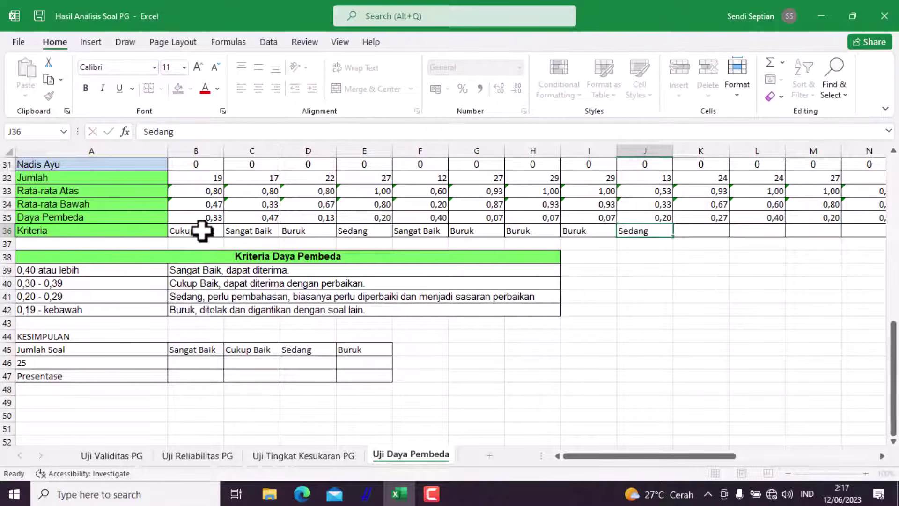
key(Tab)
text(Seda)
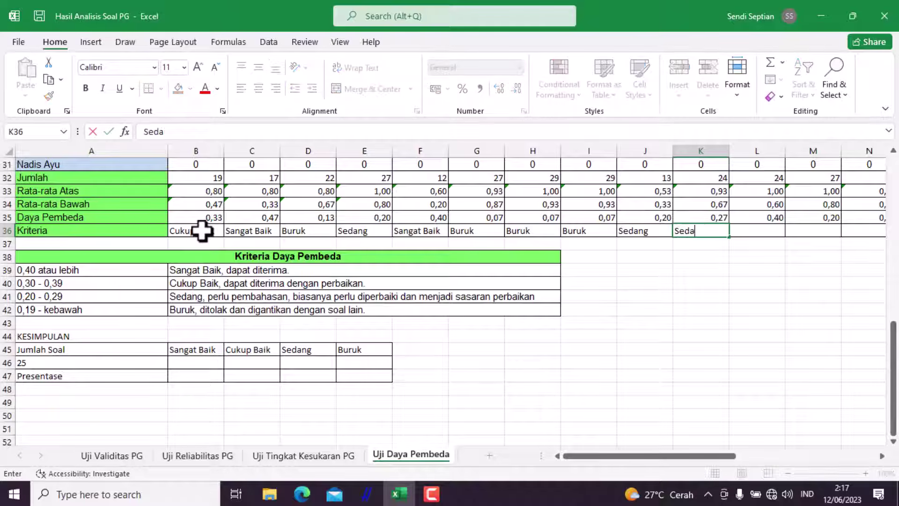
text(ng)
key(Tab)
Fill the Kriteria row with Sangat Baik in L36, Sedang in M36 and Cukup Baik in N36.
text(S)
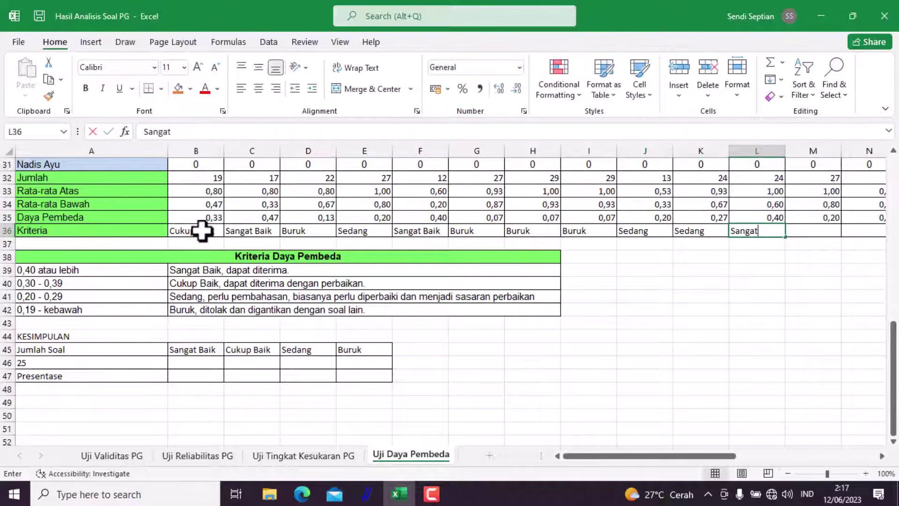
key(Tab)
text(Se)
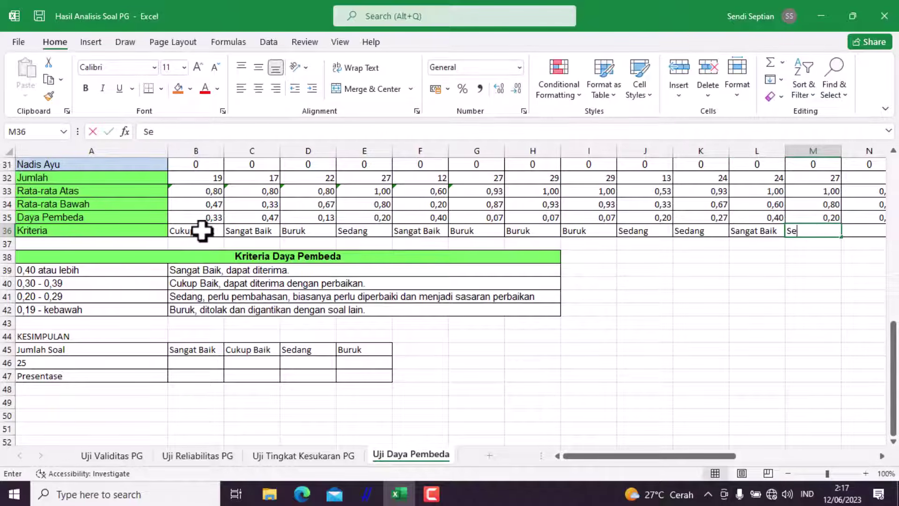
text(dang)
key(Tab)
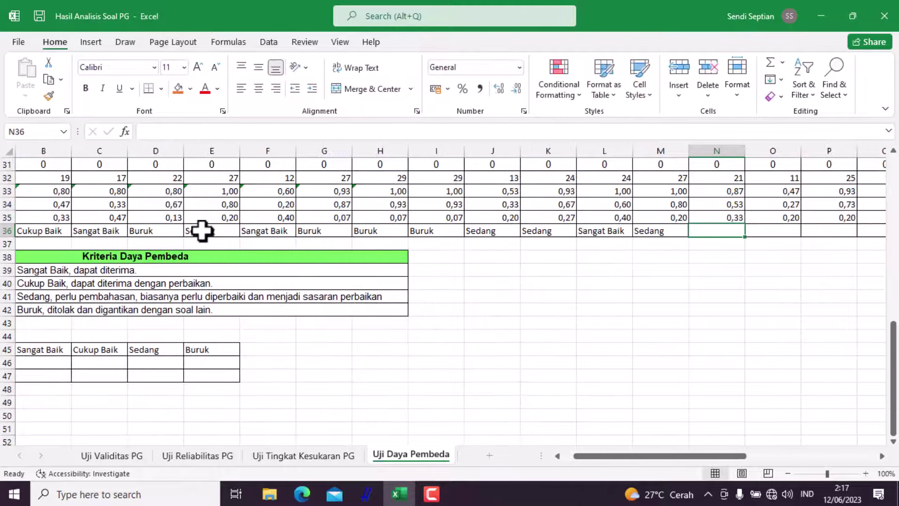
key(BackSpace)
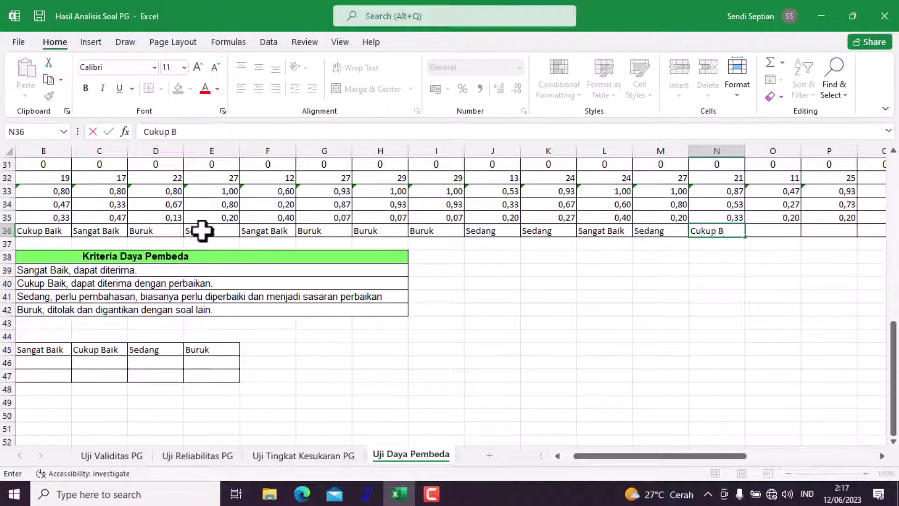
key(Tab)
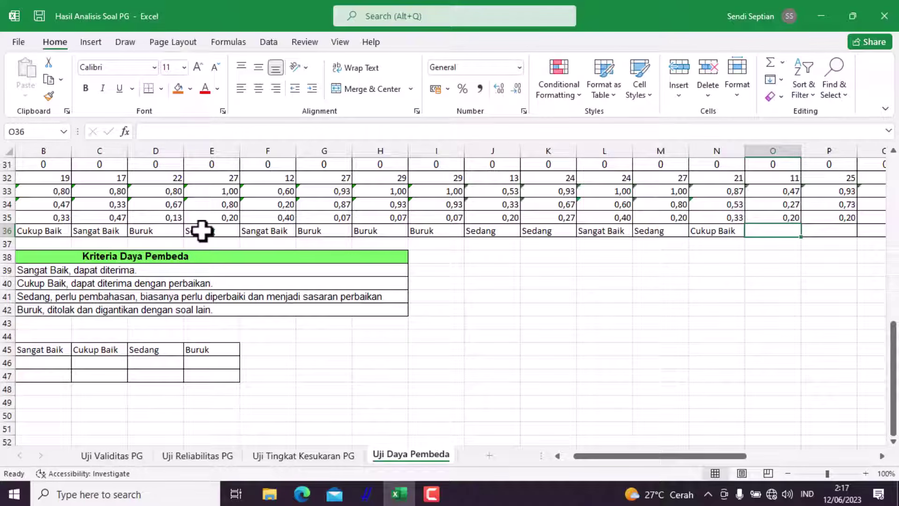
Enter the Kriteria ratings Sedang in O36 and P36 and Sangat Baik in Q36.
text(Sed)
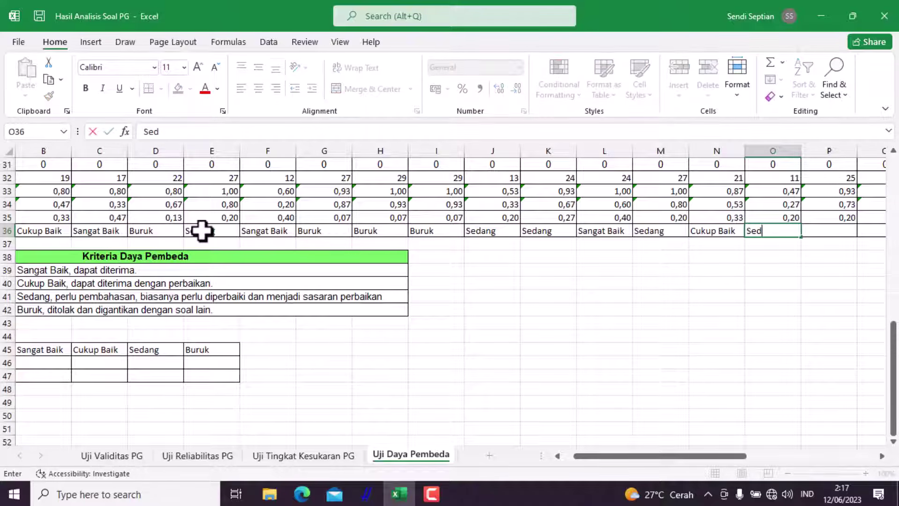
text(ang)
key(Tab)
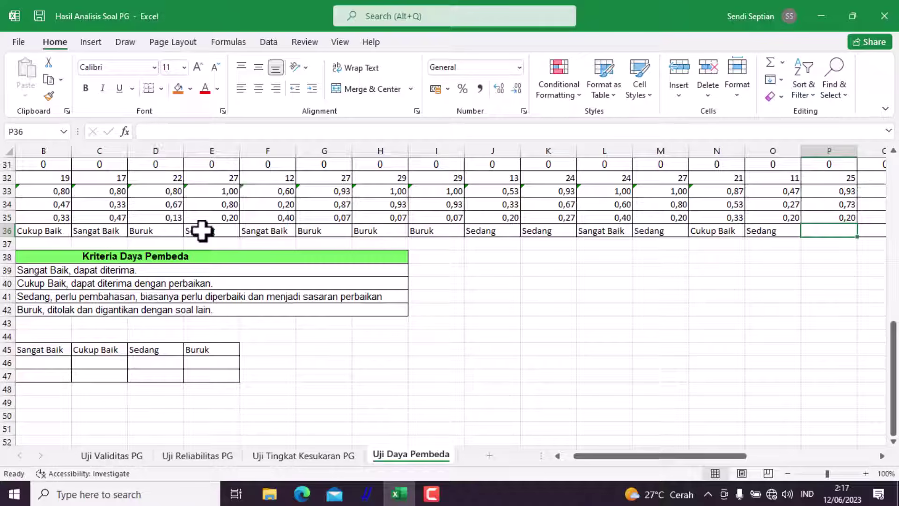
text(Sedang)
key(Tab)
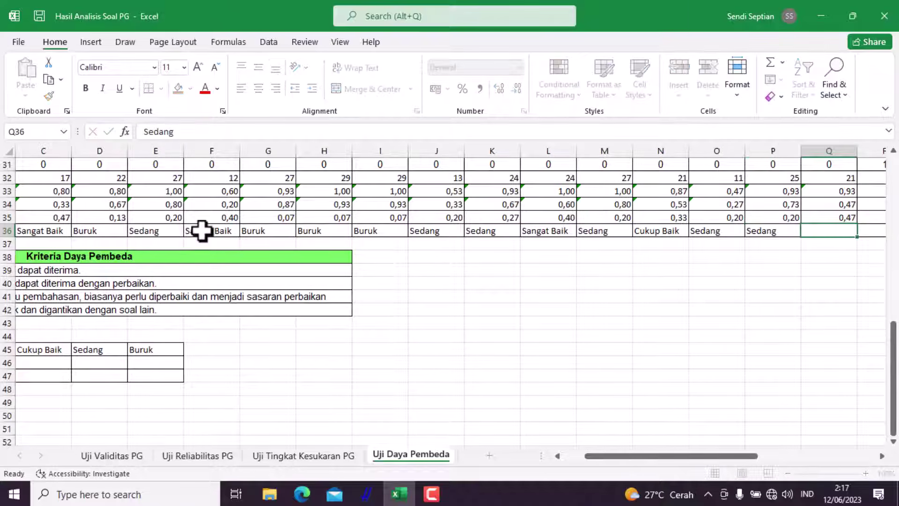
text(Sangat Baik)
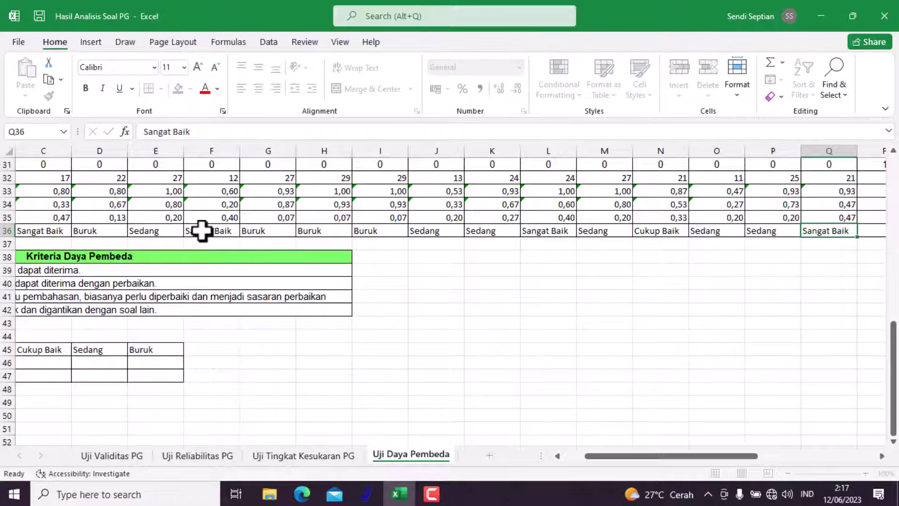
Enter Cukup Baik as the Kriteria rating in R36 and S36.
key(Tab)
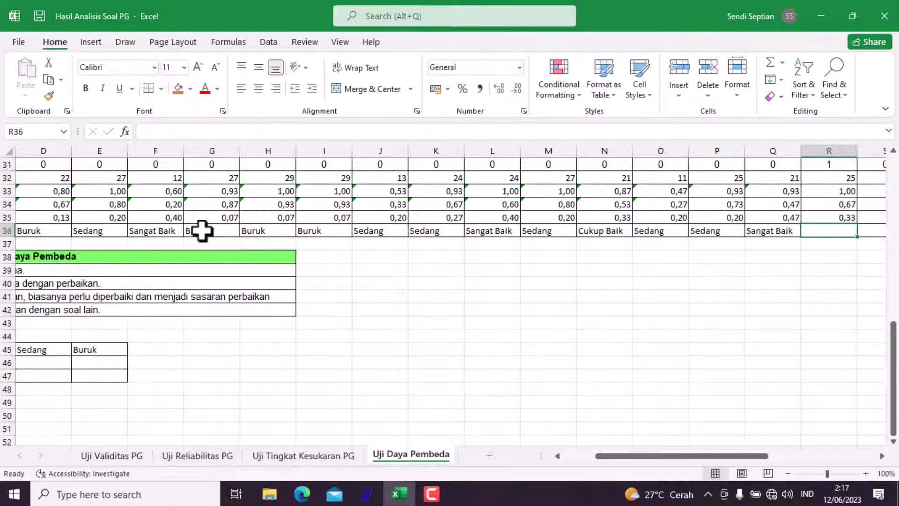
text(S)
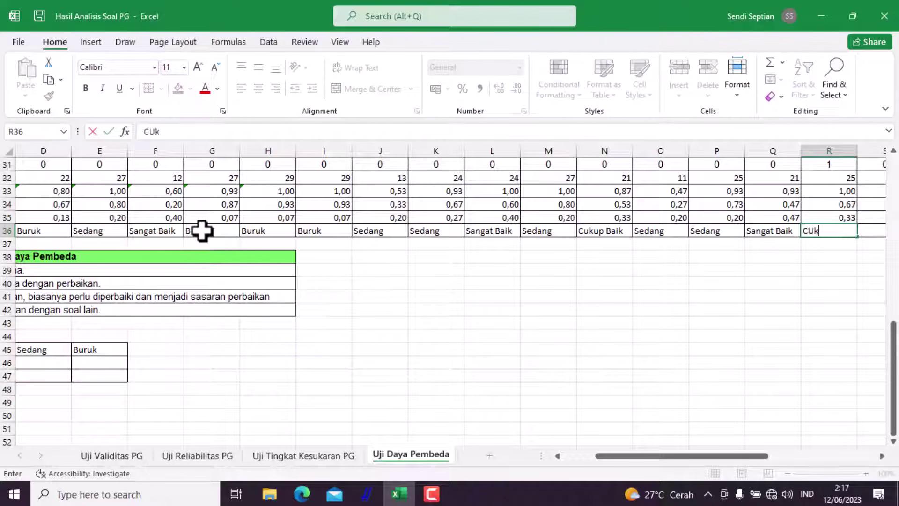
key(Tab)
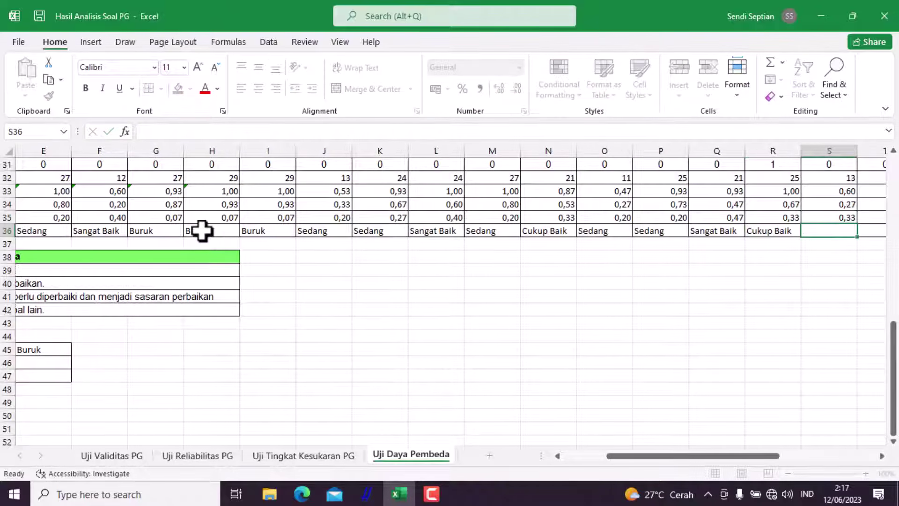
text(CUkup Baik)
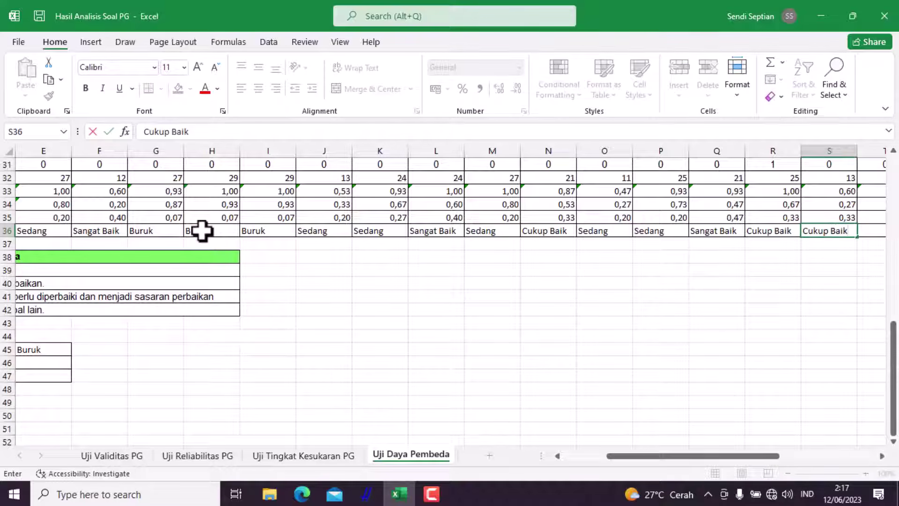
key(Tab)
Enter Sangat Baik as the Kriteria rating in T36 and U36.
text(S)
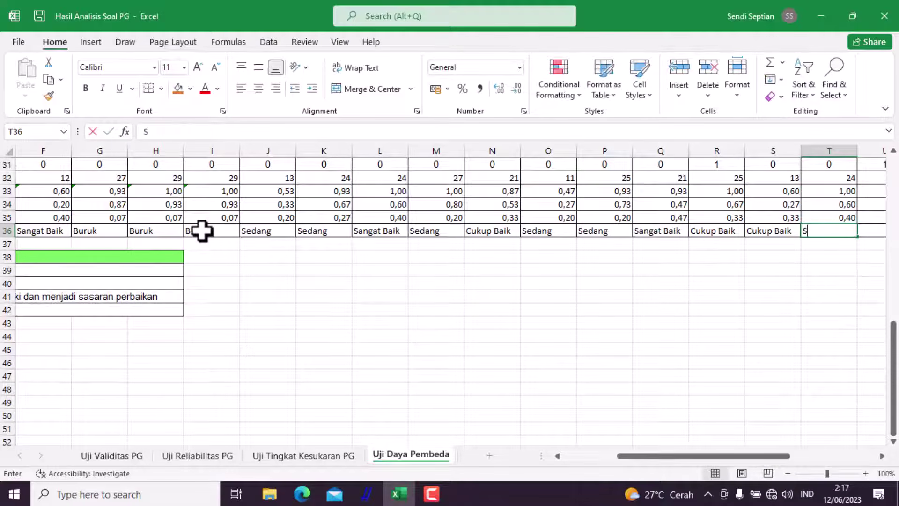
text(an)
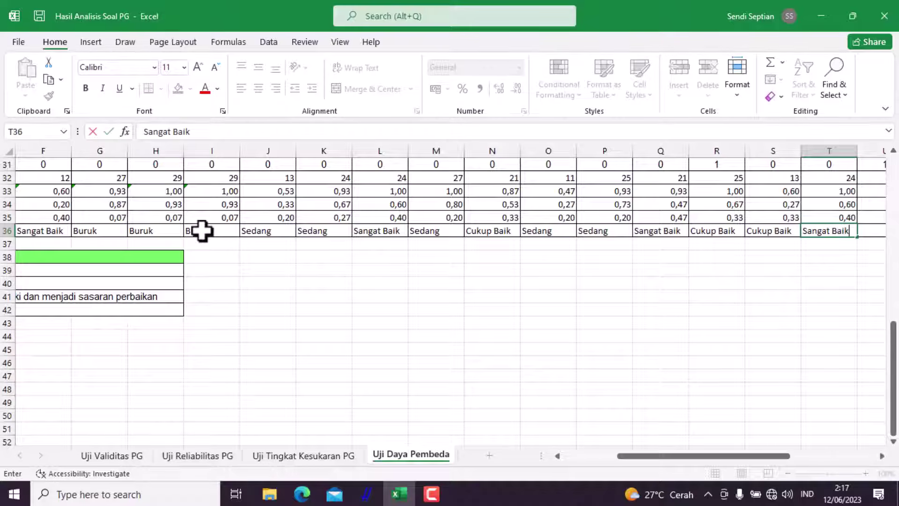
text(gat Baik)
key(Tab)
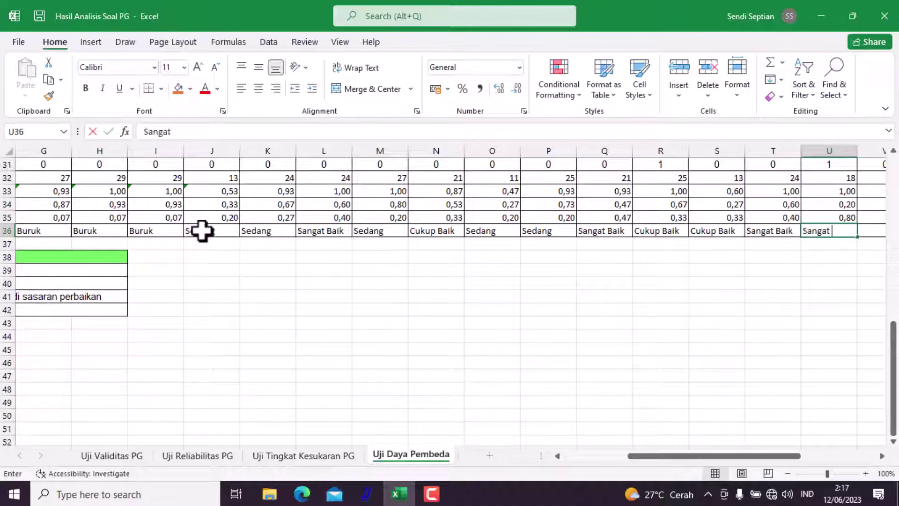
text(Sangat Baik)
key(Tab)
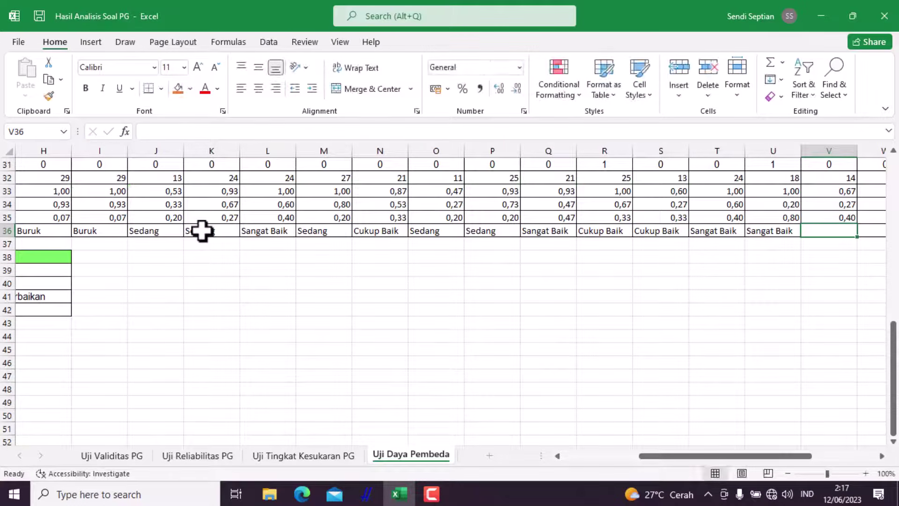
Enter Sangat Baik as the Kriteria rating in V36, W36 and X36.
text(Saga)
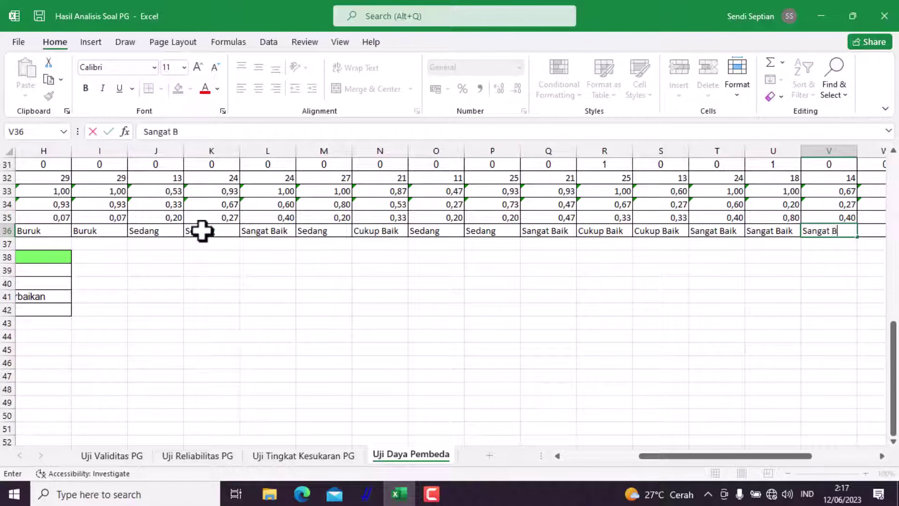
key(Tab)
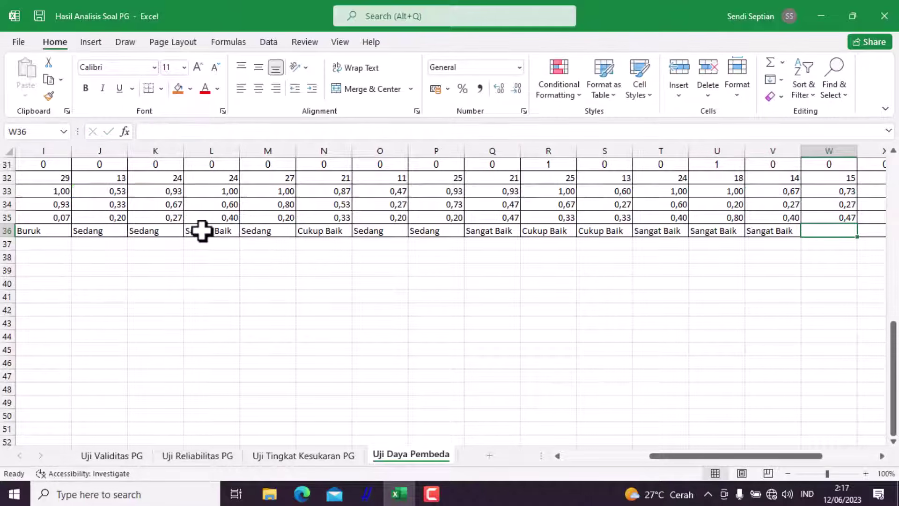
text(Sangat Baik)
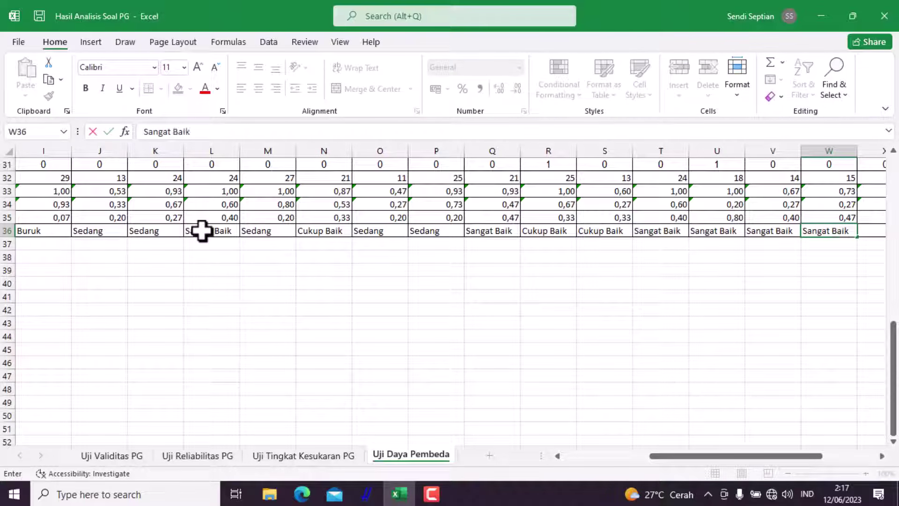
key(Tab)
text(S)
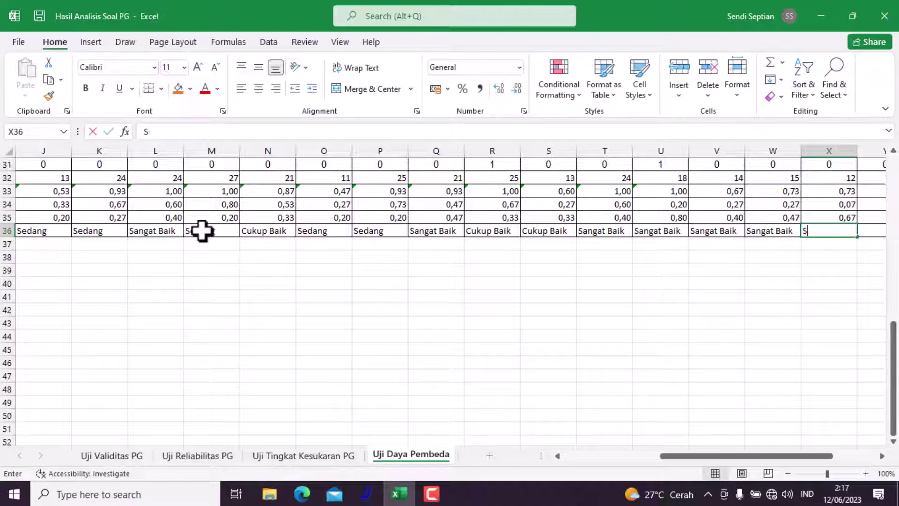
text(angat)
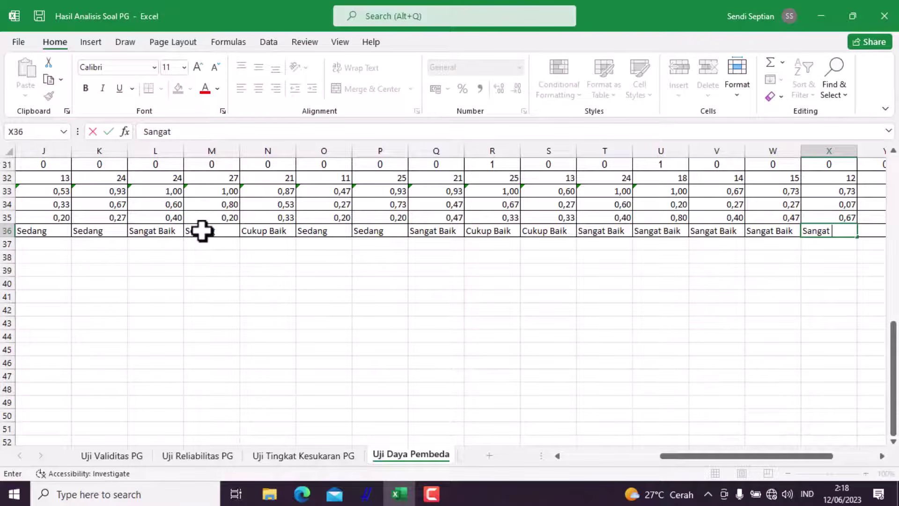
text( Baik)
key(Tab)
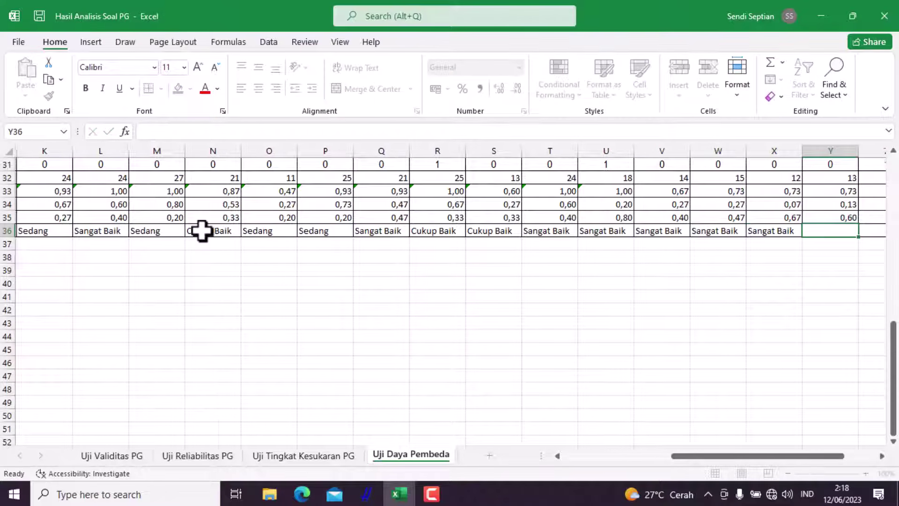
Complete the Kriteria row with Sangat Baik in Y36 and Z36.
text(Sana)
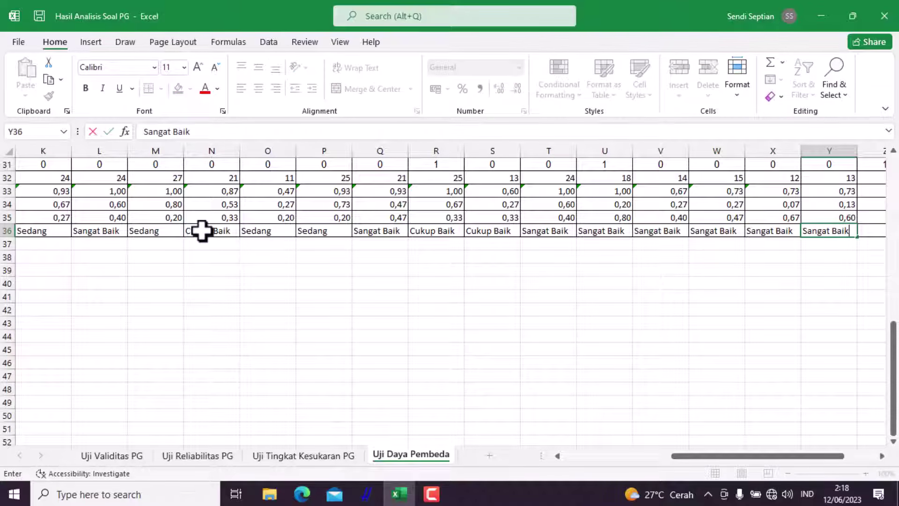
text(at Baik)
key(Tab)
text(Sangat )
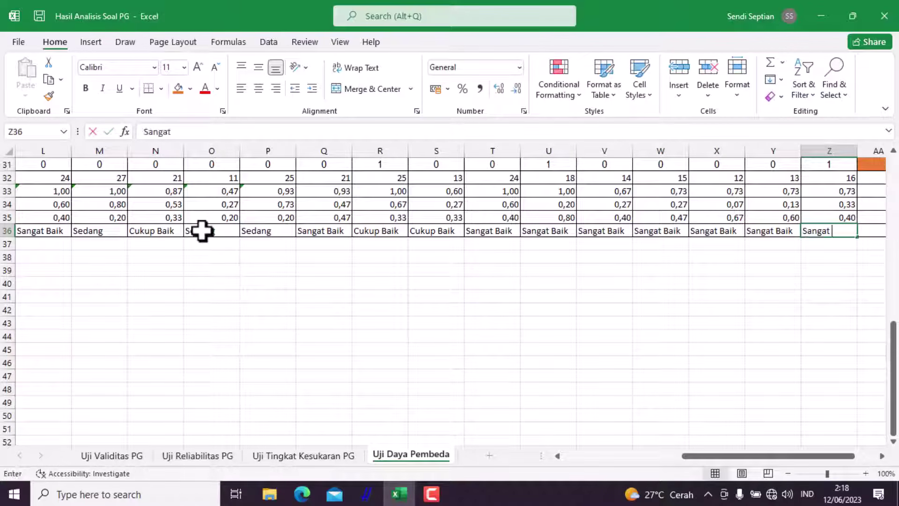
text(Baik)
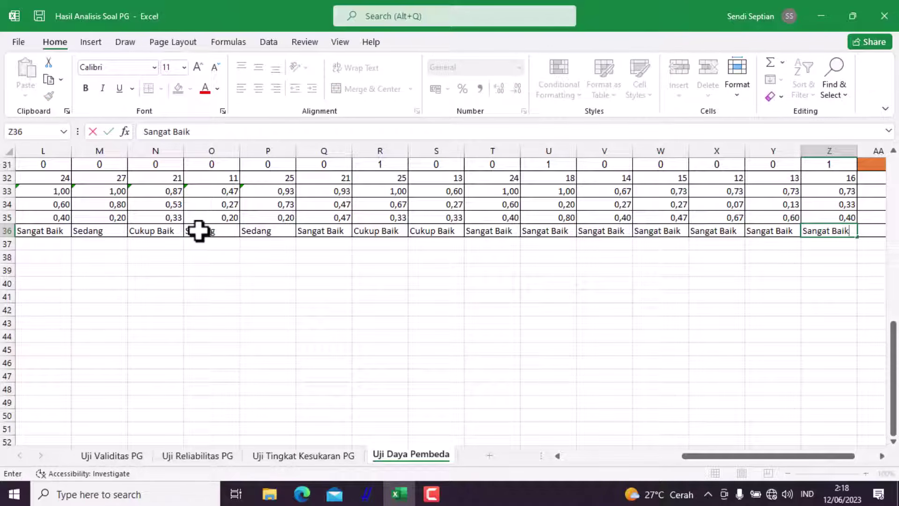
click(379, 259)
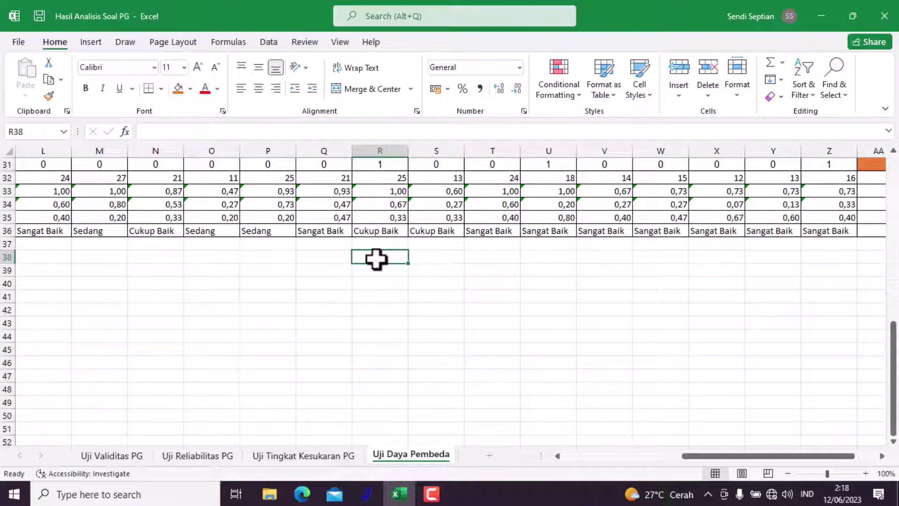
Fill the Sangat Baik cells T36:Z36, Q36, L36, F36 and C36 with bright green and enter their count, 11, in B46.
drag(830, 233, 468, 234)
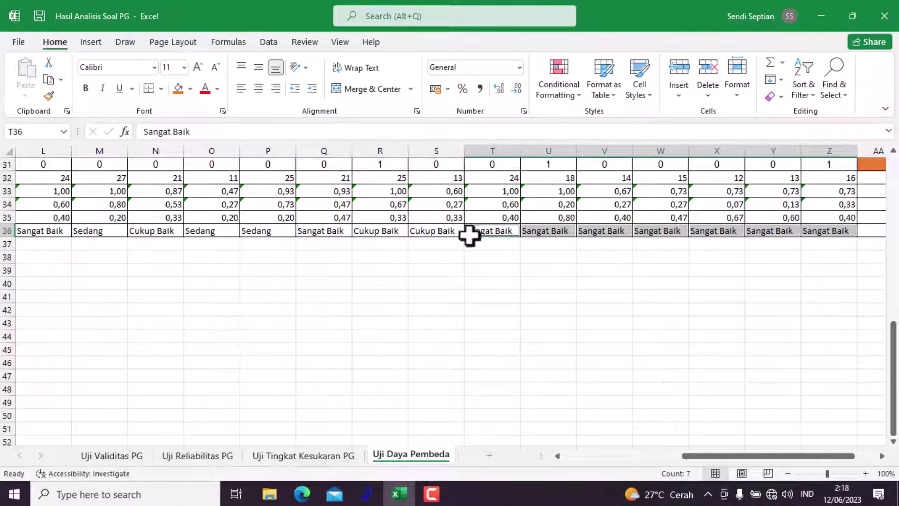
ctrl+click(328, 236)
ctrl+click(38, 232)
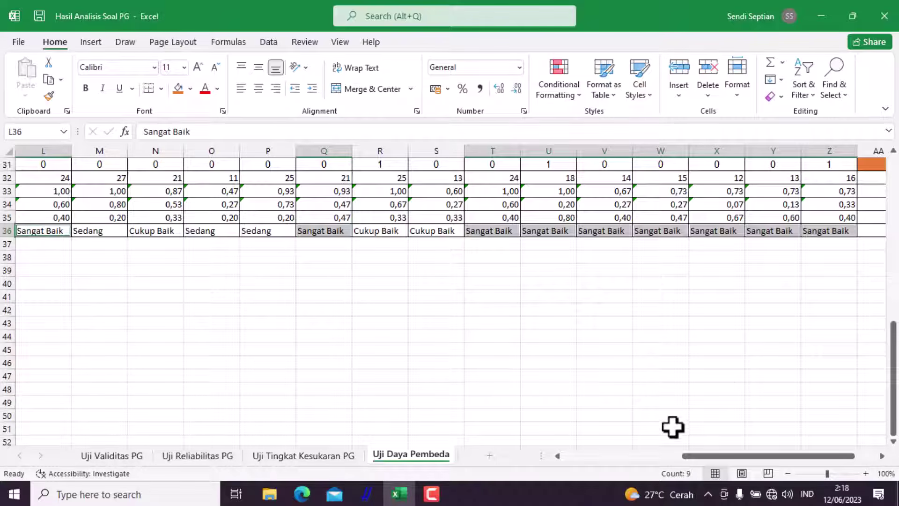
drag(687, 457, 568, 455)
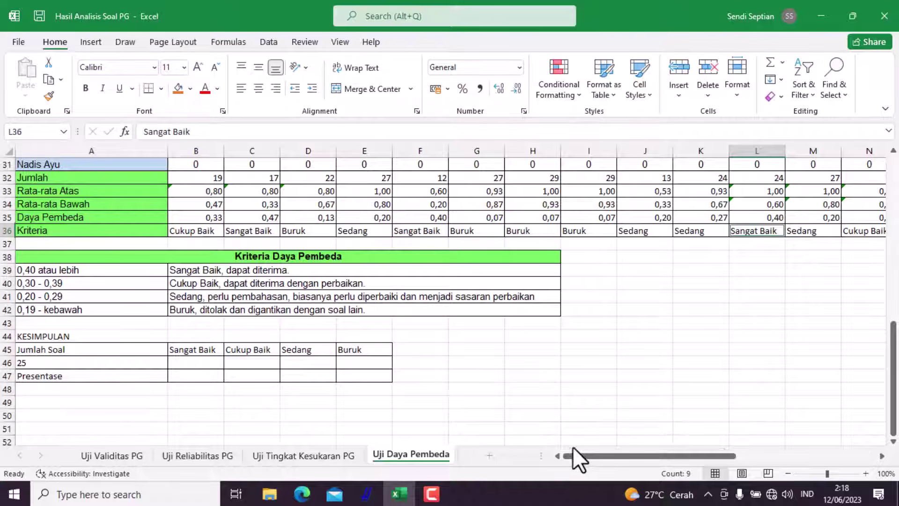
ctrl+click(427, 231)
ctrl+click(254, 230)
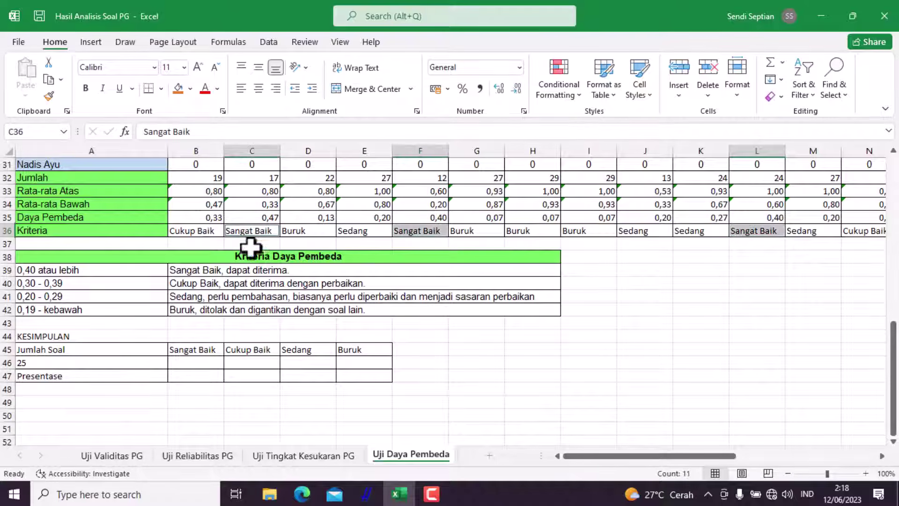
click(190, 88)
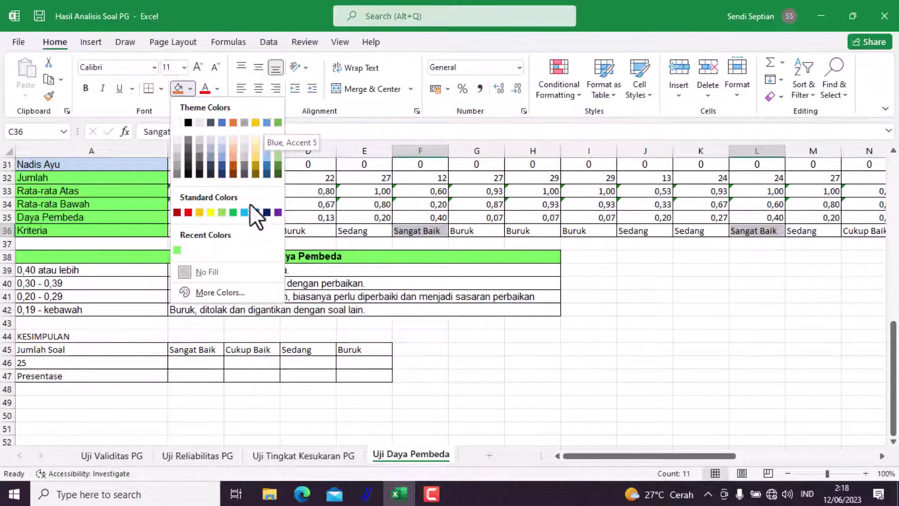
click(177, 249)
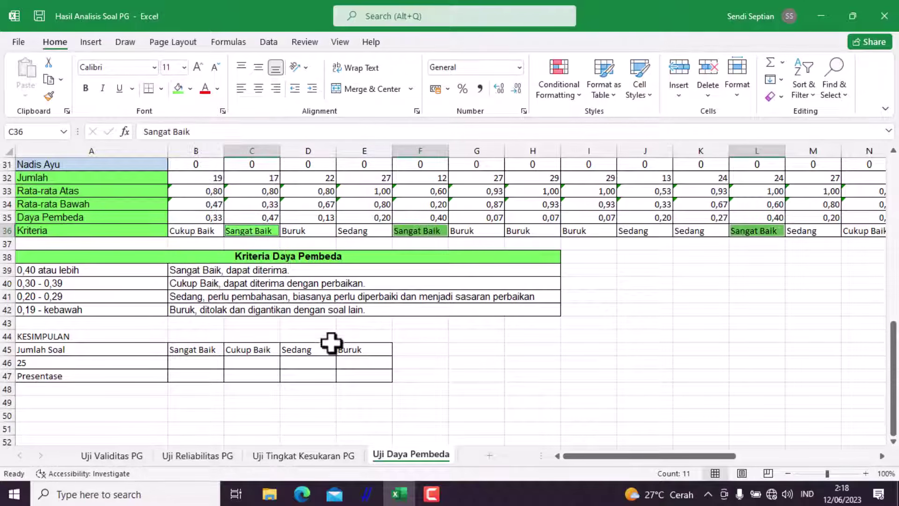
click(199, 363)
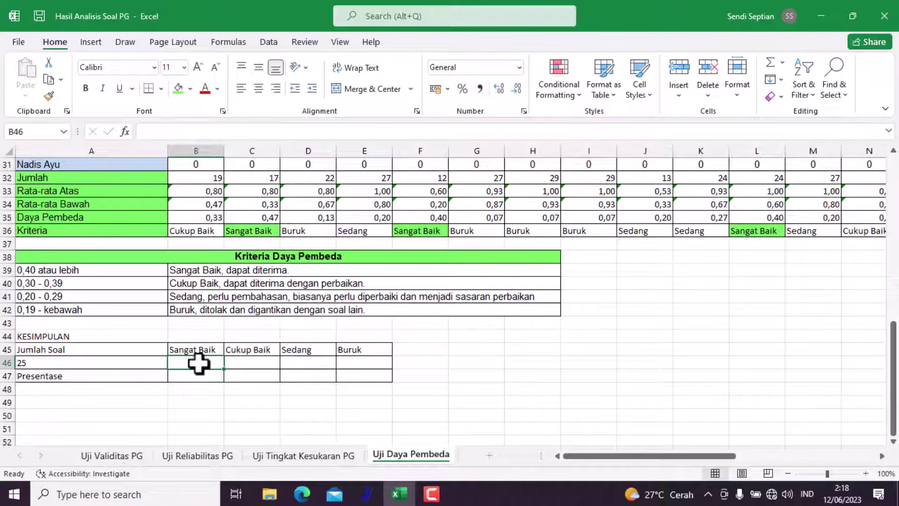
text(11)
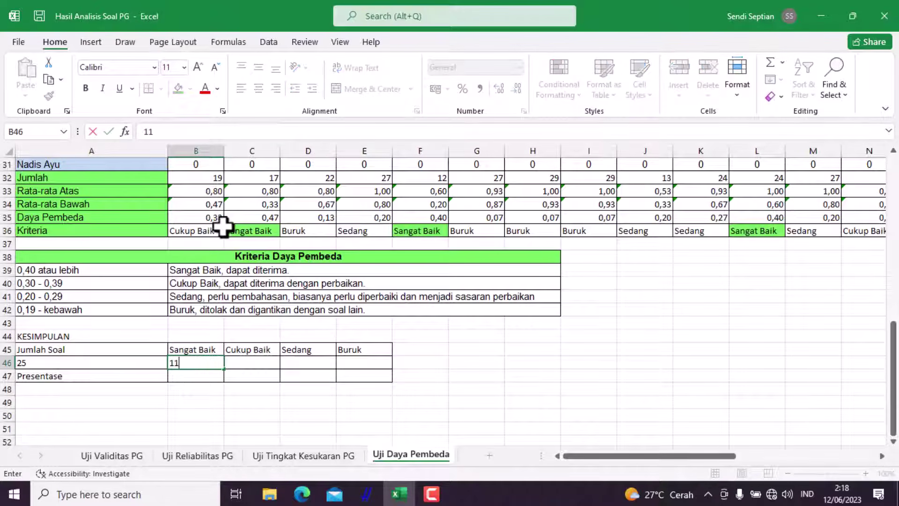
Fill the Cukup Baik cells B36, N36, R36 and S36 with the Blue, Accent 5 color.
click(194, 230)
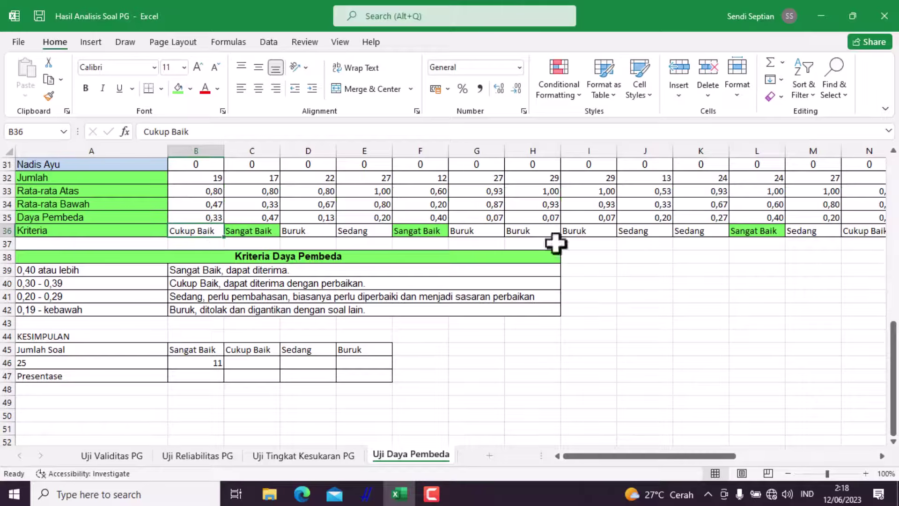
ctrl+click(861, 232)
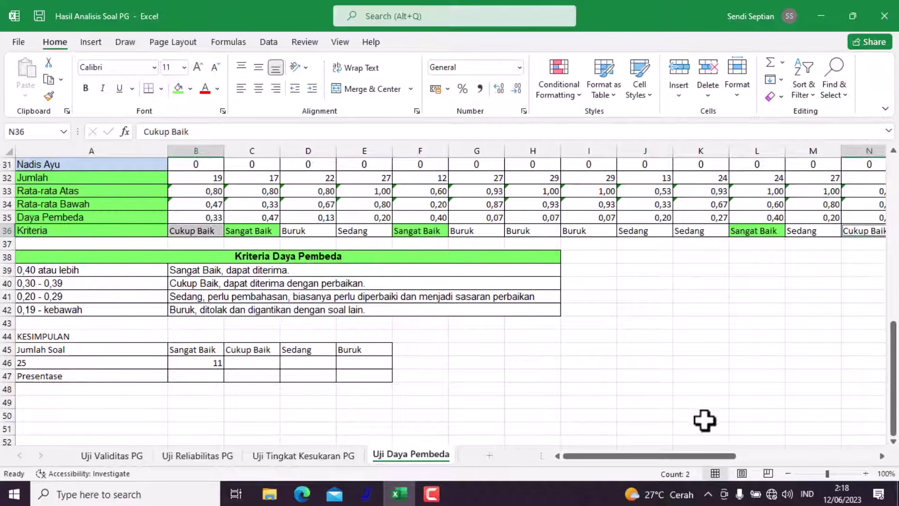
drag(673, 455, 742, 459)
ctrl+click(665, 232)
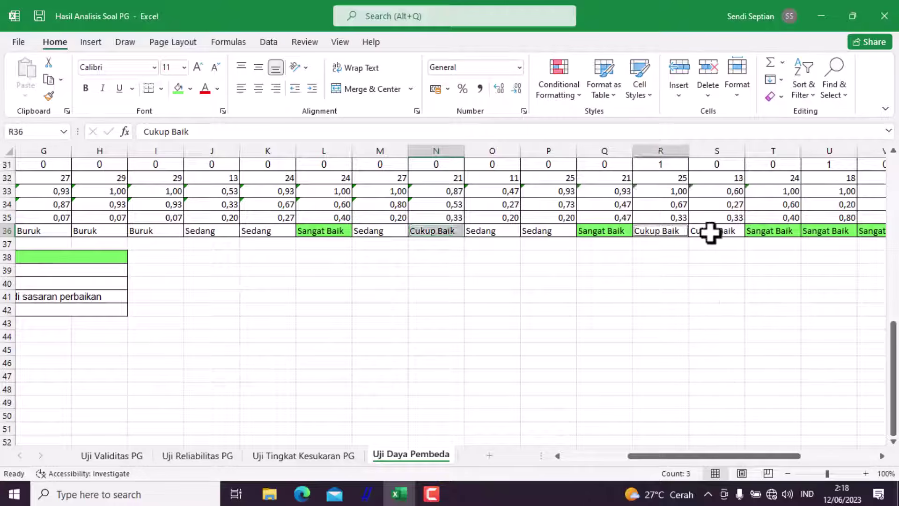
ctrl+click(712, 232)
drag(701, 453, 465, 442)
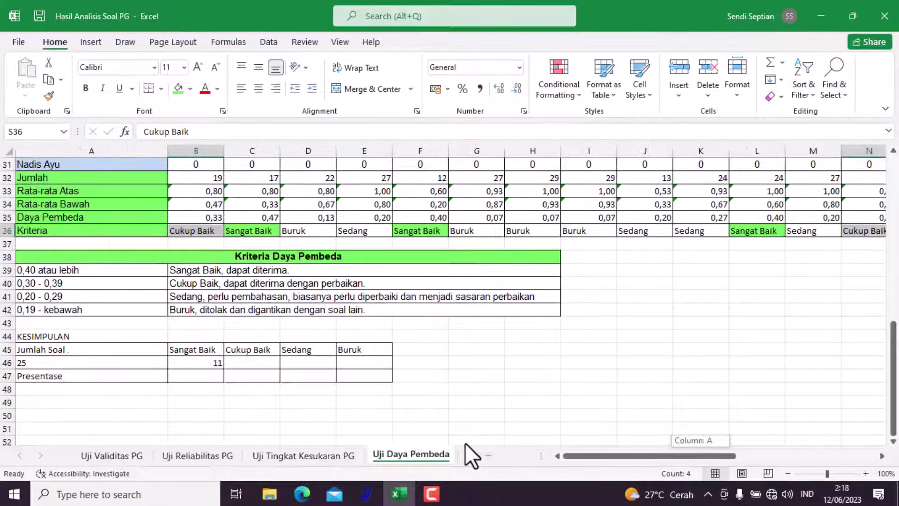
click(190, 89)
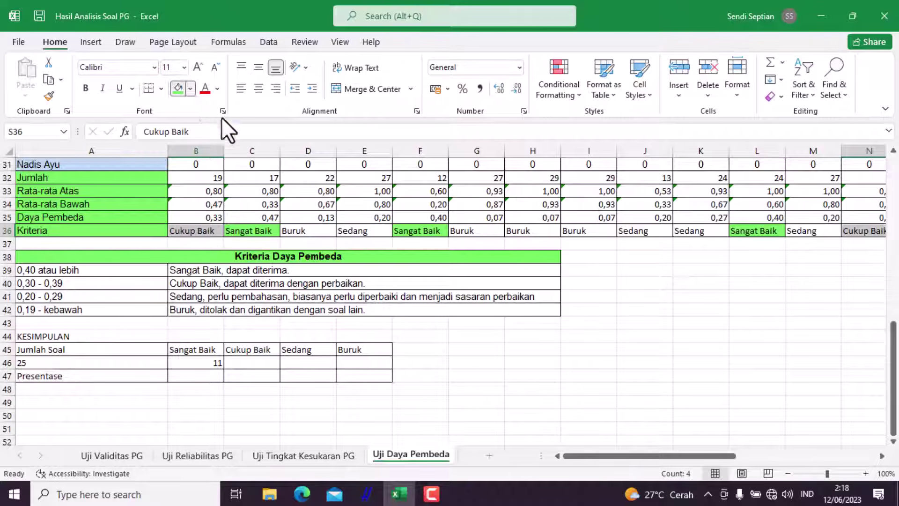
click(266, 123)
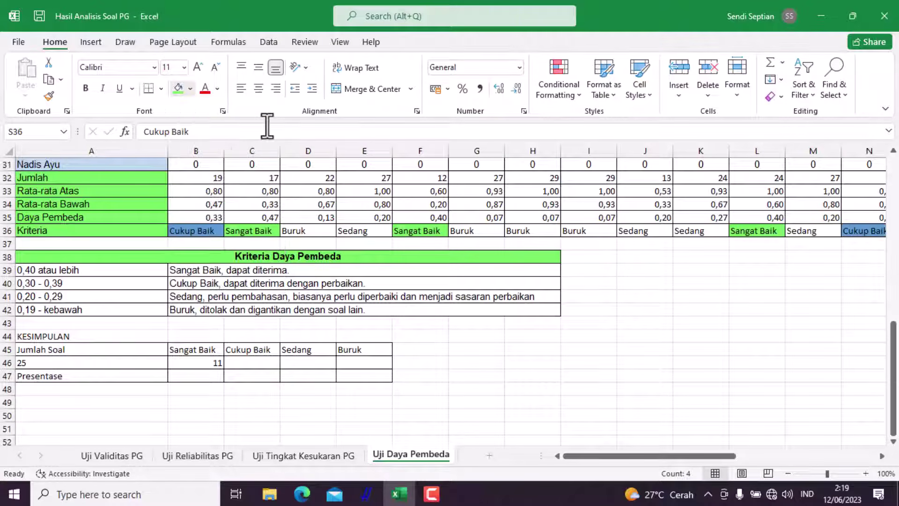
Enter 4 as the number of Cukup Baik items in C46 of the KESIMPULAN table.
scroll(247, 349, right, 5)
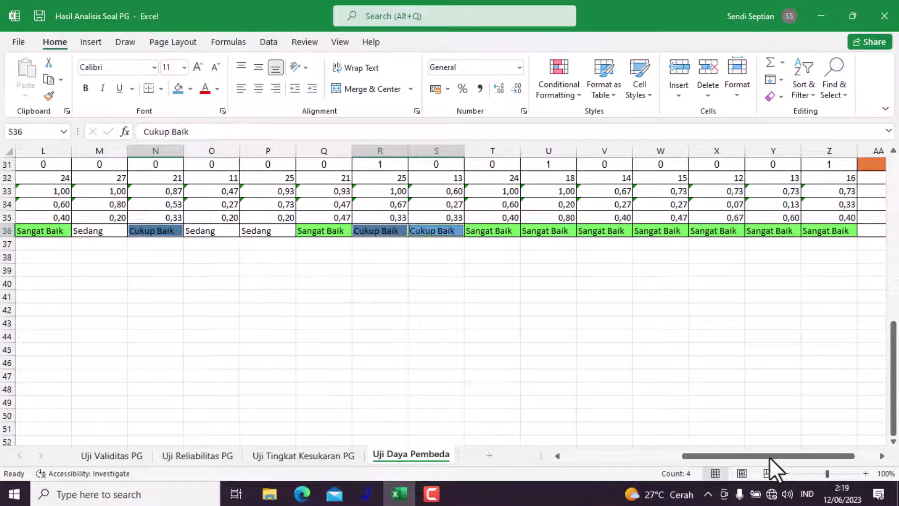
drag(769, 456, 562, 454)
click(250, 363)
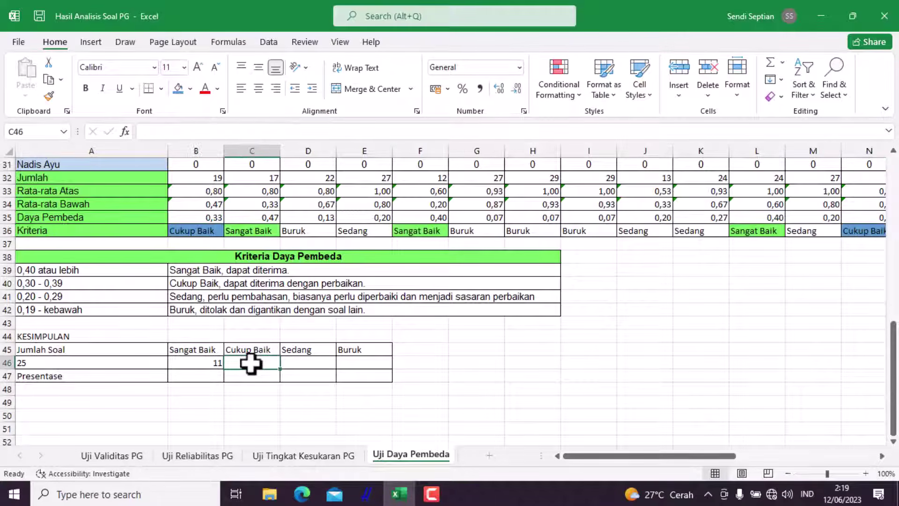
text(4)
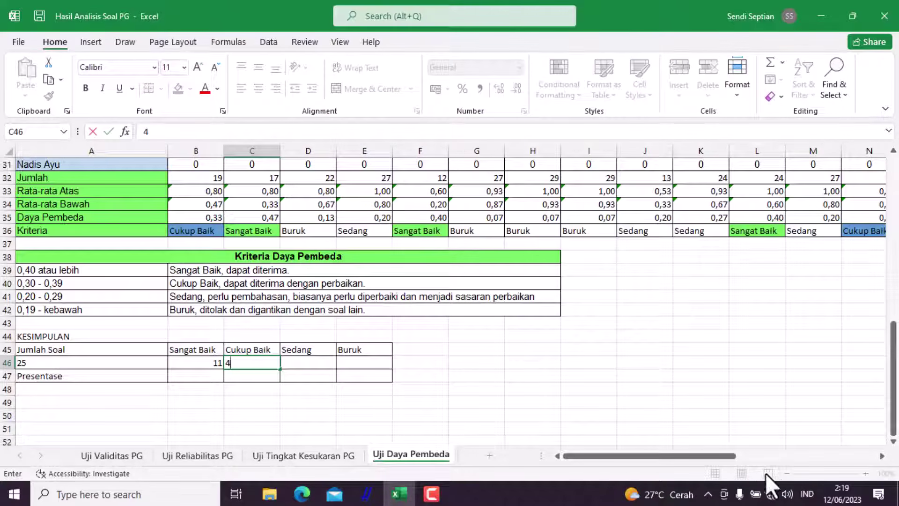
Fill the Buruk cells D36, G36, H36 and I36 in the Kriteria row with standard red.
click(658, 347)
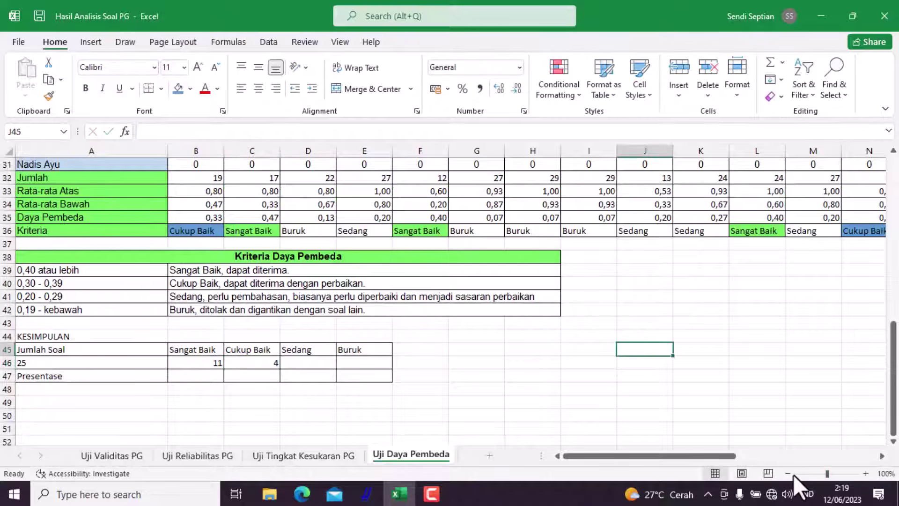
click(788, 474)
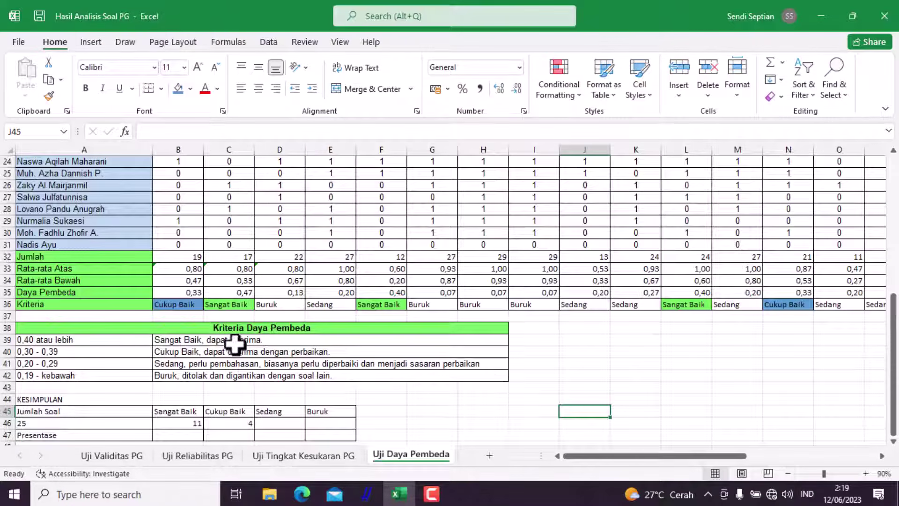
click(271, 304)
ctrl+click(430, 305)
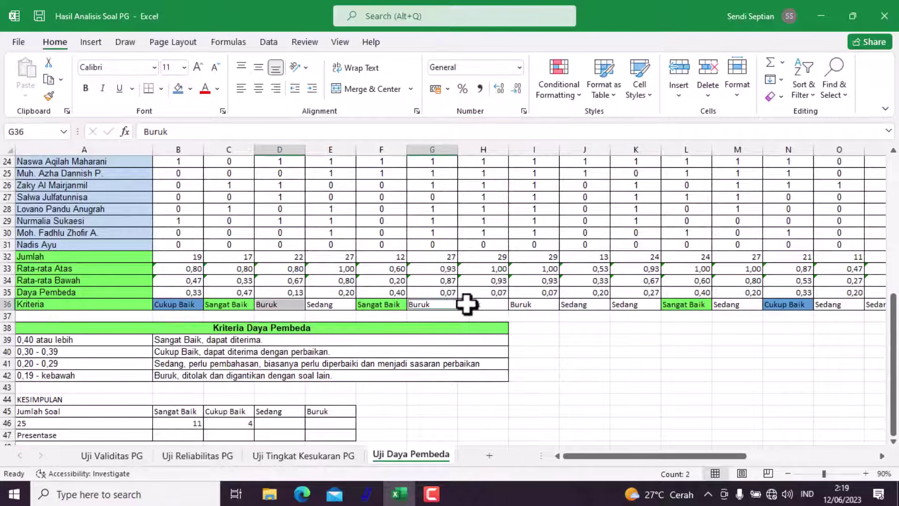
ctrl+click(483, 305)
ctrl+click(519, 305)
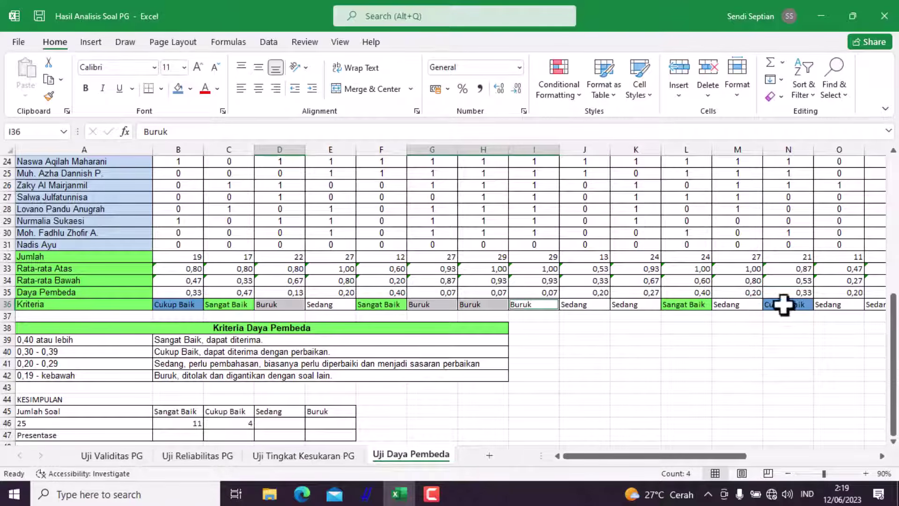
drag(718, 453, 682, 452)
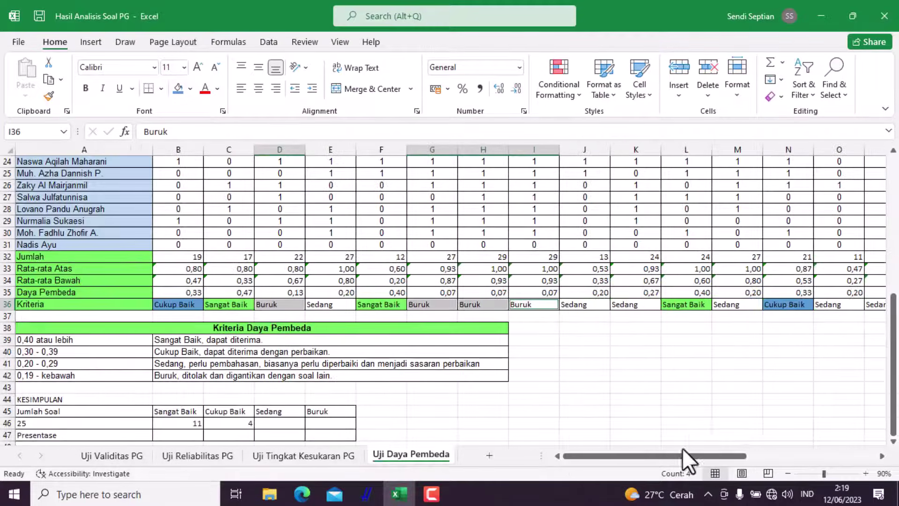
click(190, 89)
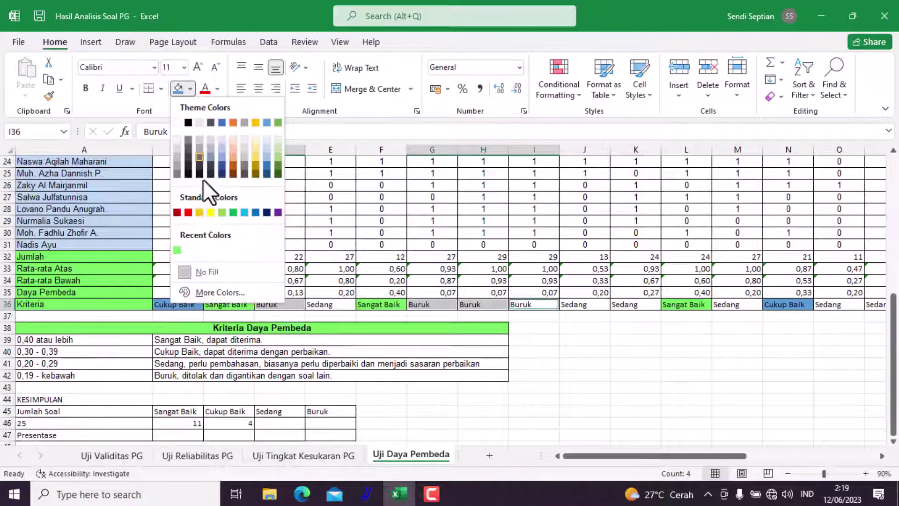
click(190, 212)
Enter 4 as the number of Buruk items in E46 of the KESIMPULAN table.
click(285, 424)
click(330, 426)
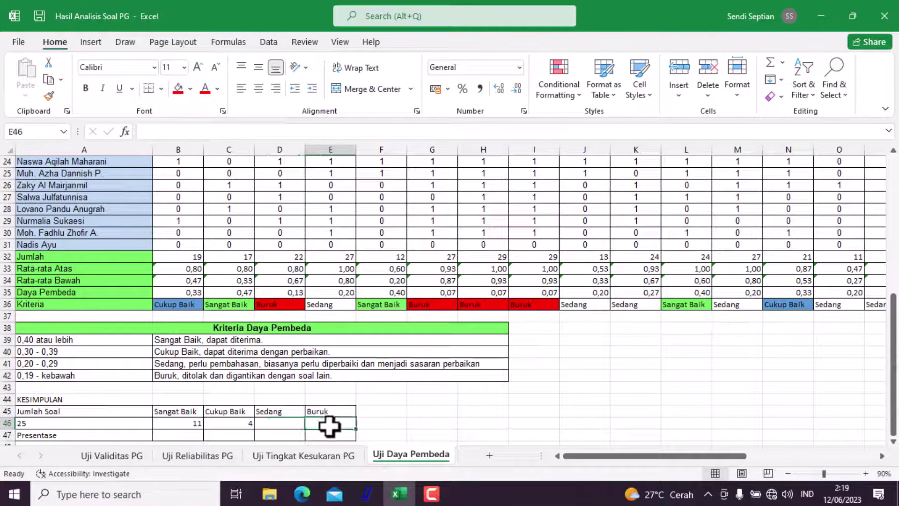
text(4)
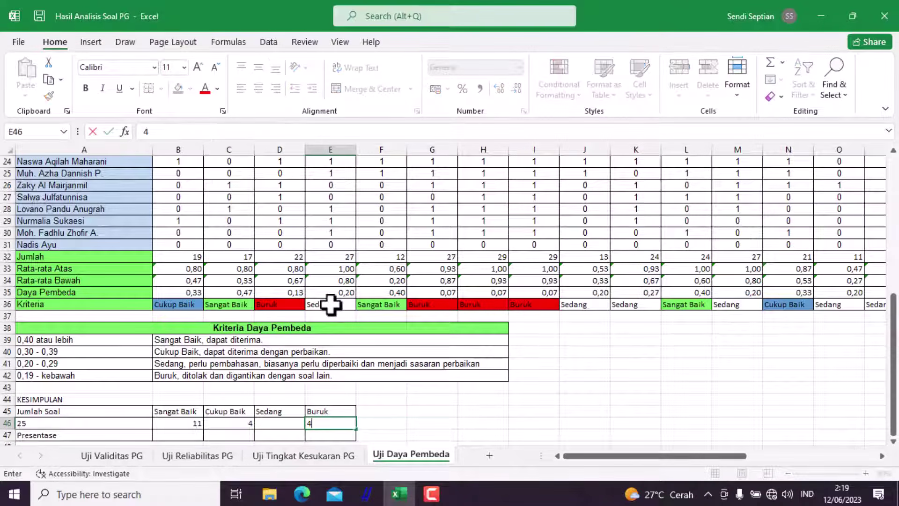
Fill the Sedang cells E36, J36, K36, M36, O36 and P36 with the gold theme color.
click(330, 304)
ctrl+click(582, 305)
ctrl+click(625, 305)
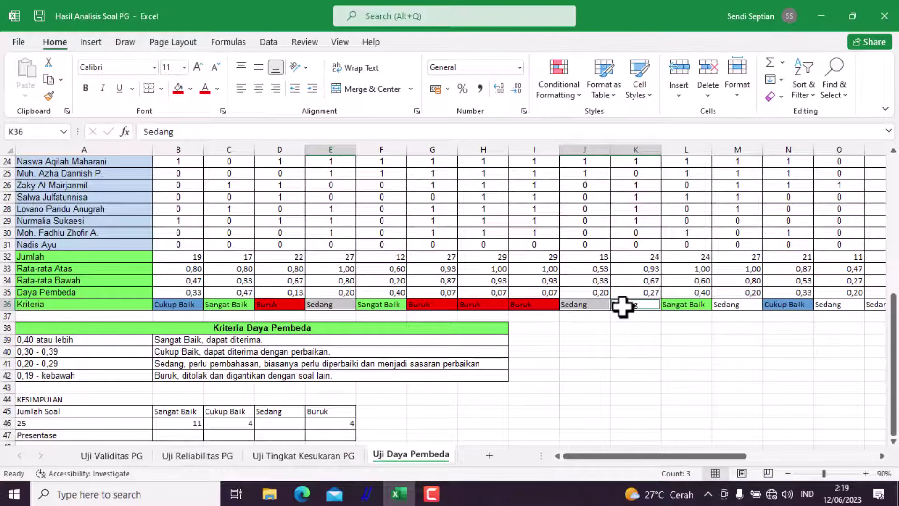
ctrl+click(728, 305)
ctrl+click(839, 305)
ctrl+click(875, 305)
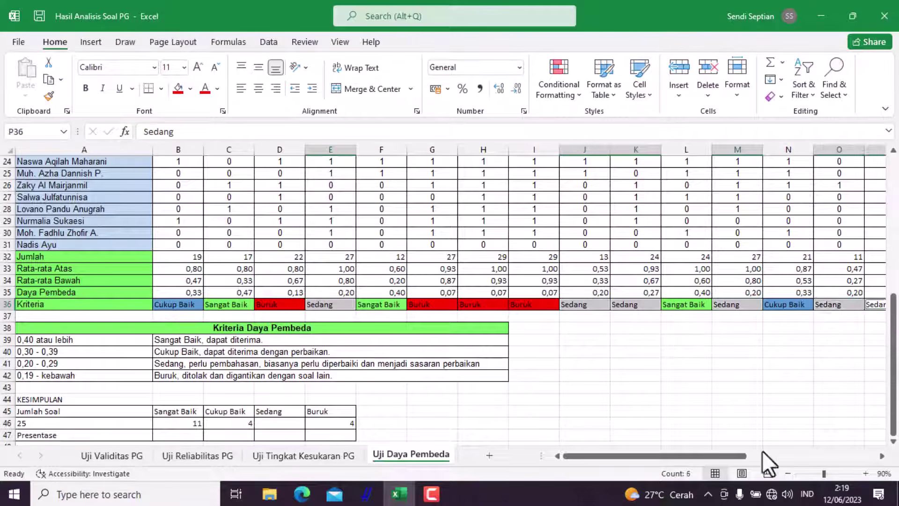
drag(715, 456, 664, 454)
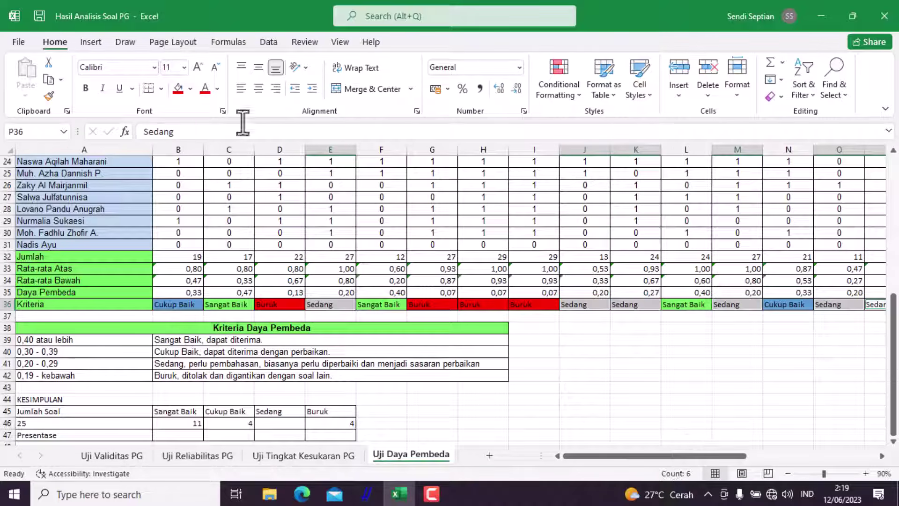
click(191, 92)
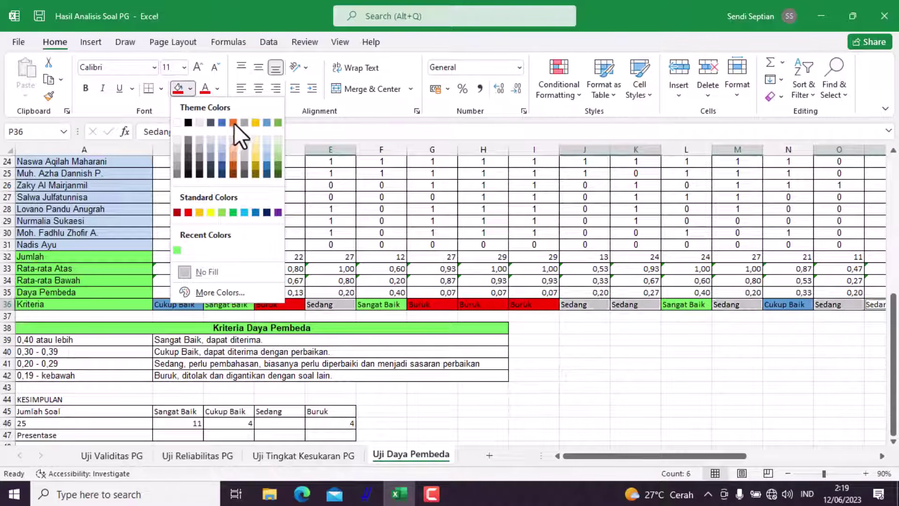
click(255, 122)
Enter 6 as the number of Sedang items in D46 of the KESIMPULAN table.
scroll(257, 403, right, 3)
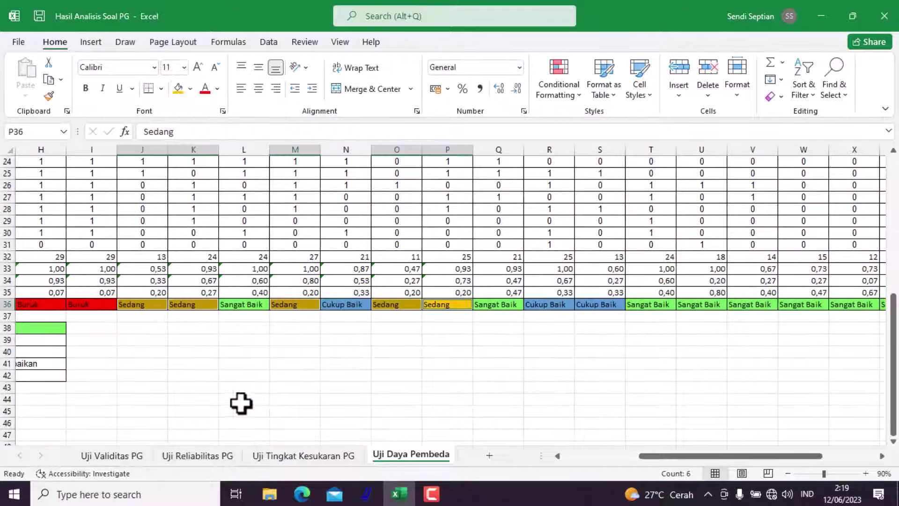
drag(651, 456, 575, 456)
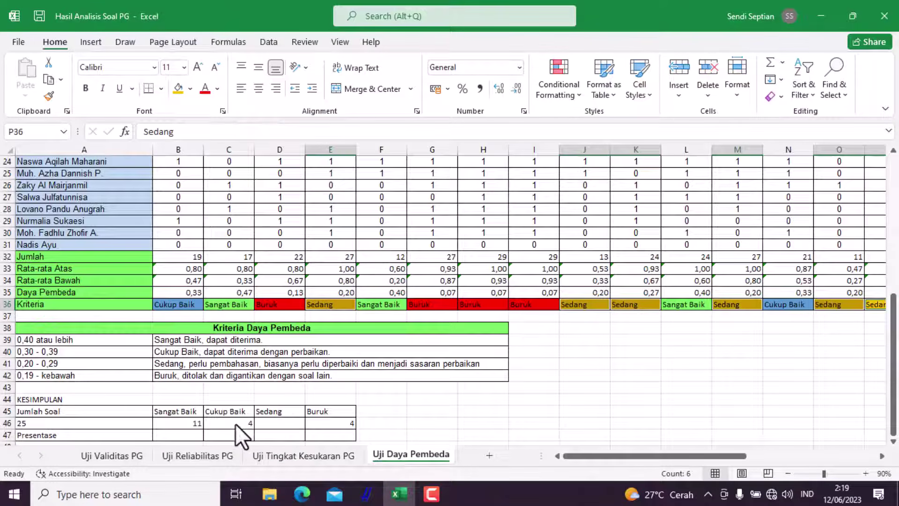
click(290, 423)
text(6)
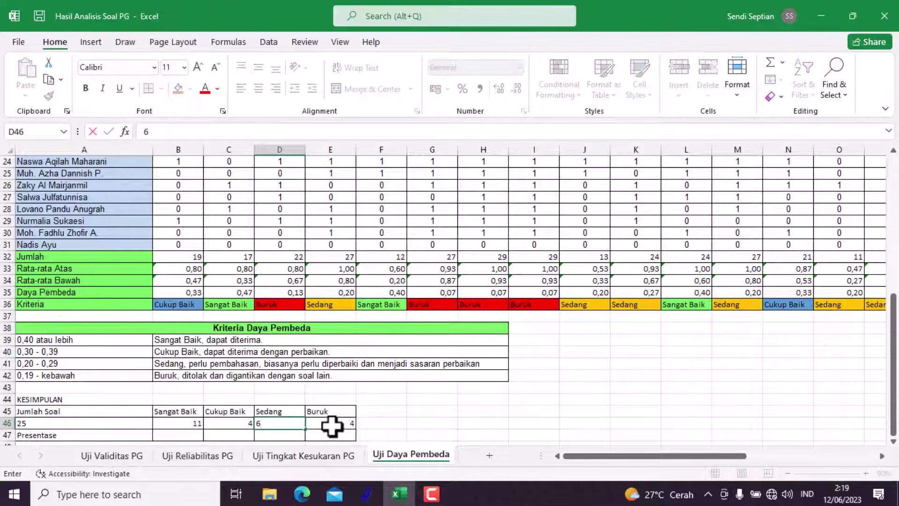
click(328, 425)
Calculate the Sangat Baik percentage in B47 with the formula =B46/$A$46.
scroll(192, 423, down, 1)
scroll(192, 423, down, 1)
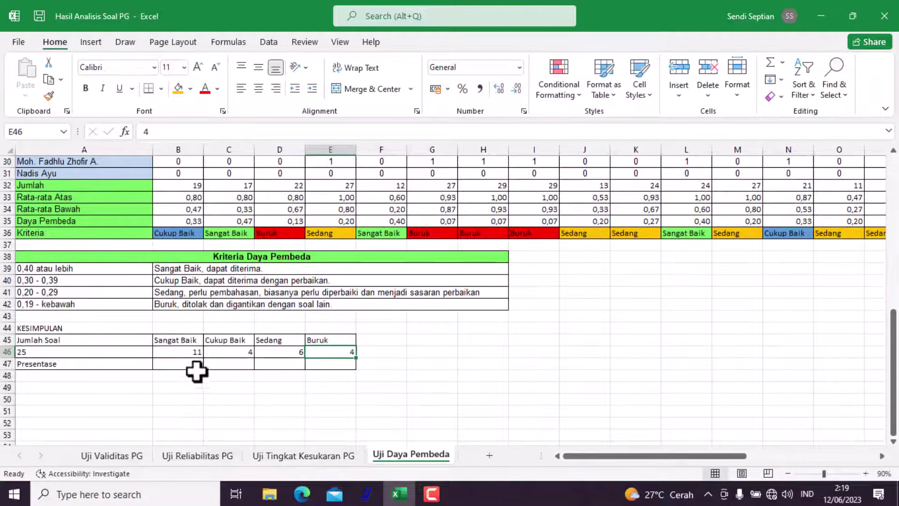
click(179, 363)
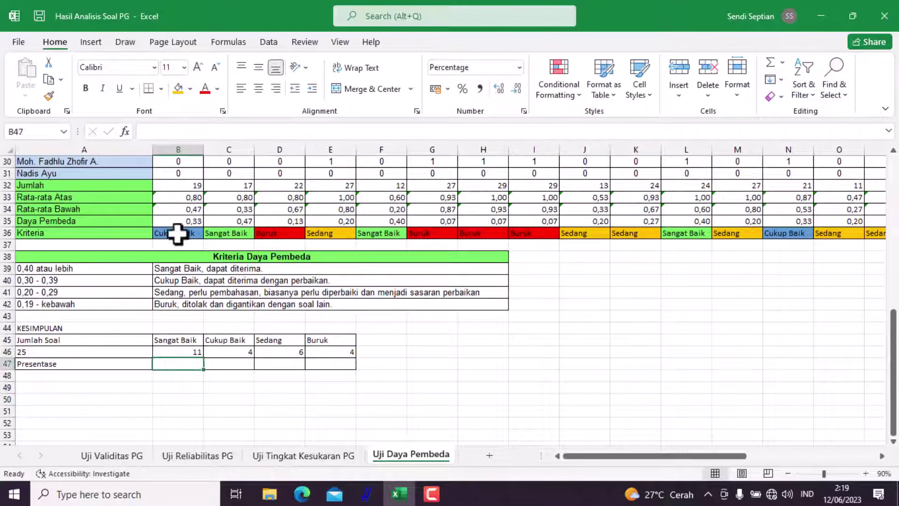
click(175, 132)
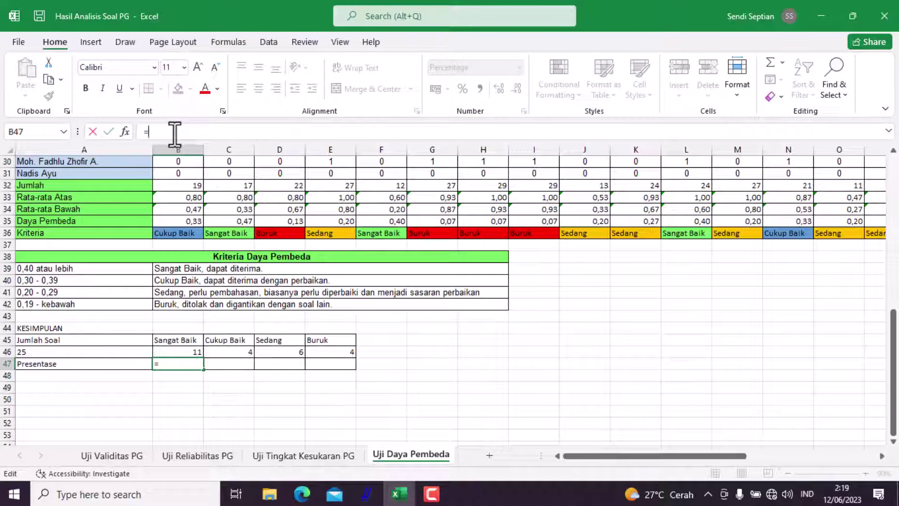
click(187, 349)
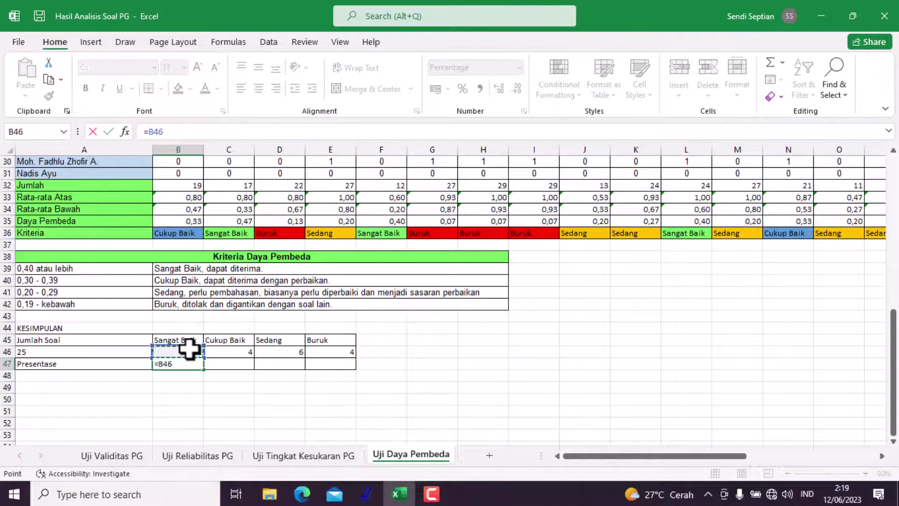
text(/)
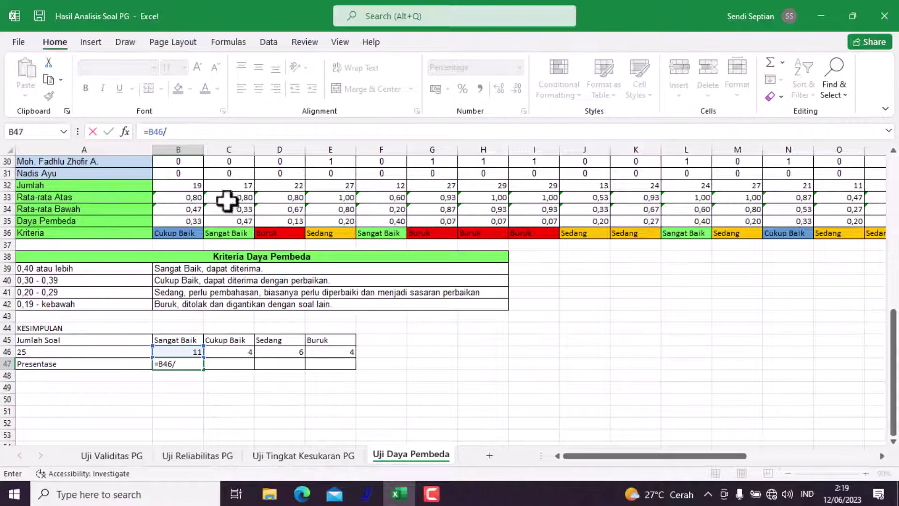
click(83, 354)
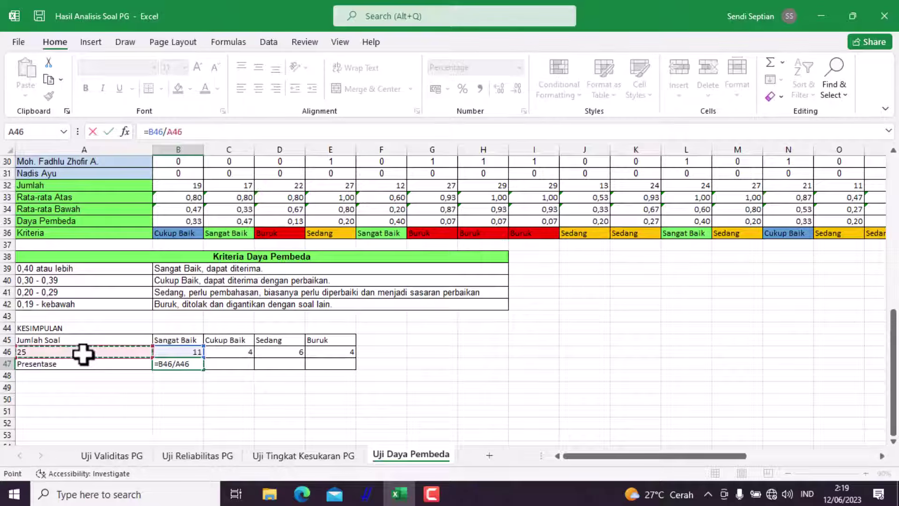
key(F4)
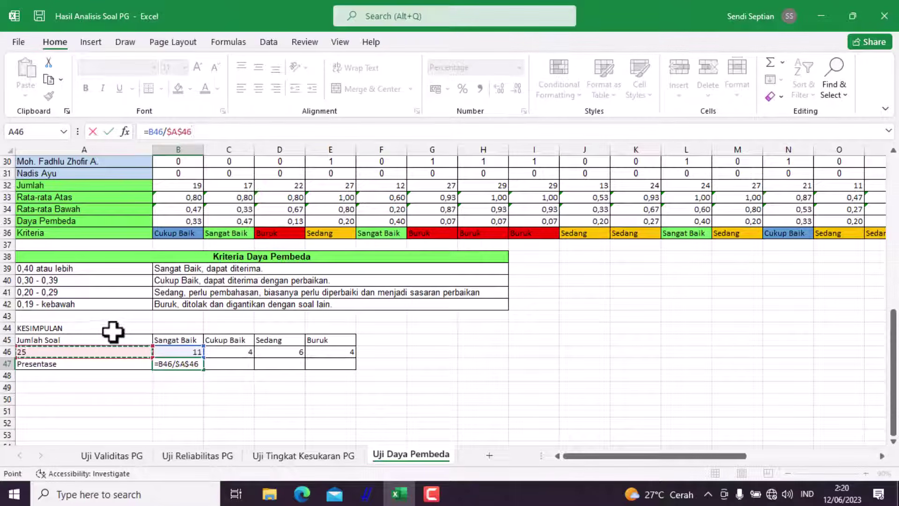
key(Return)
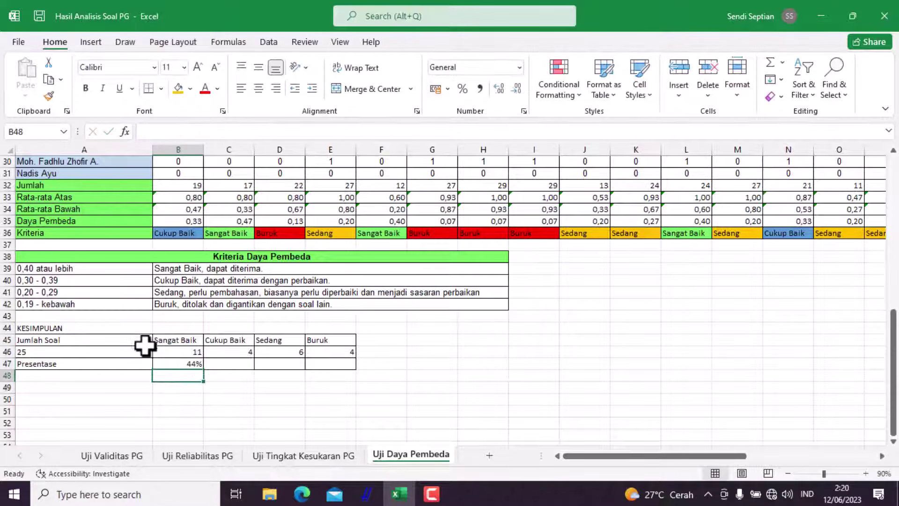
Copy the percentage formula from B47 across the Presentase row to E47.
click(188, 364)
drag(206, 371, 345, 372)
click(393, 345)
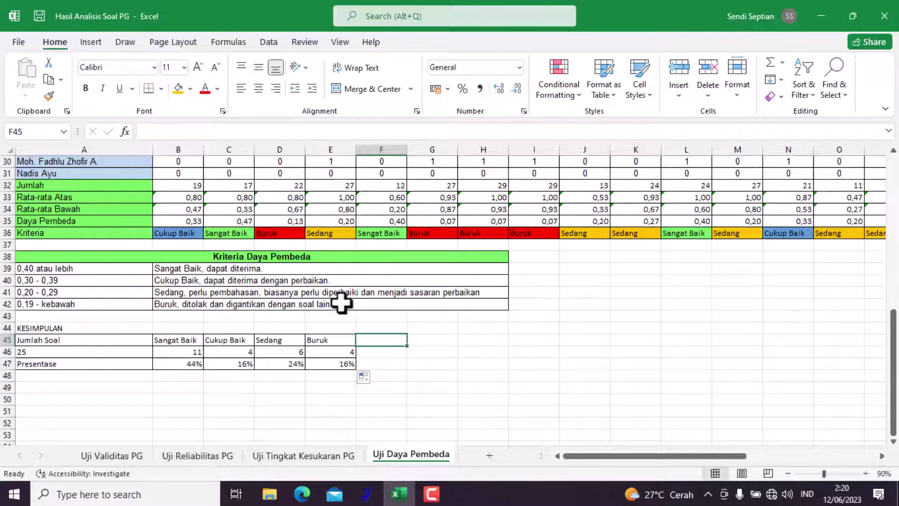
click(278, 233)
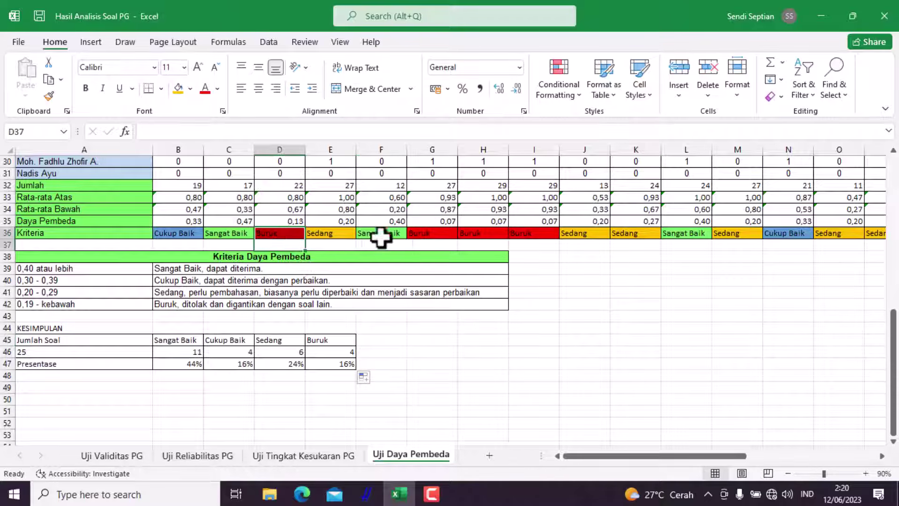
click(435, 234)
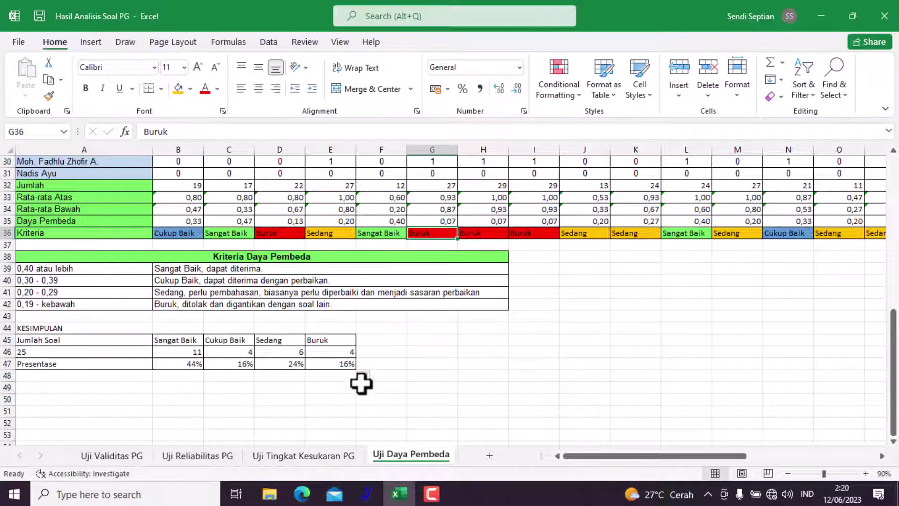
click(235, 355)
click(187, 352)
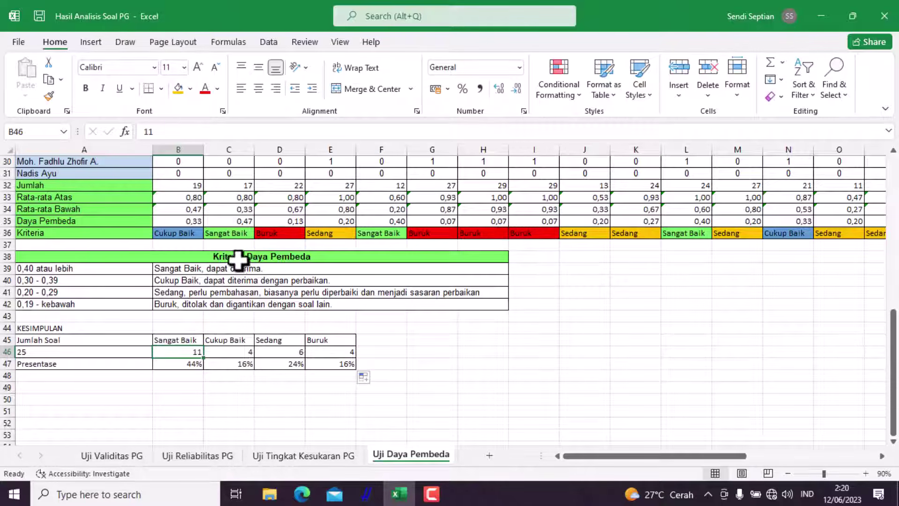
drag(211, 255, 388, 308)
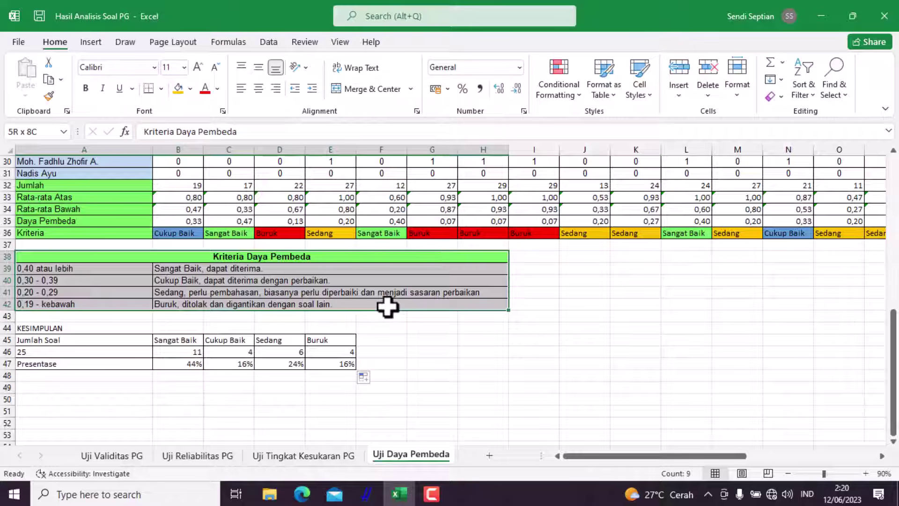
click(472, 342)
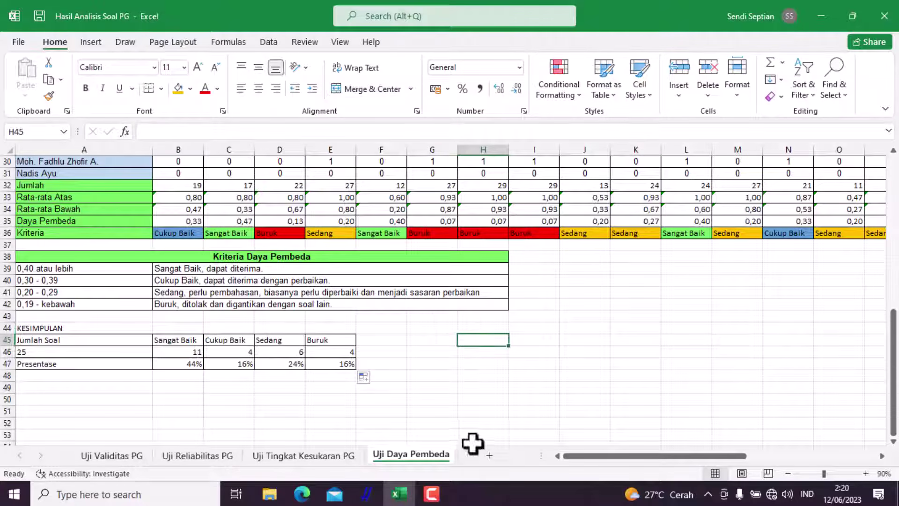